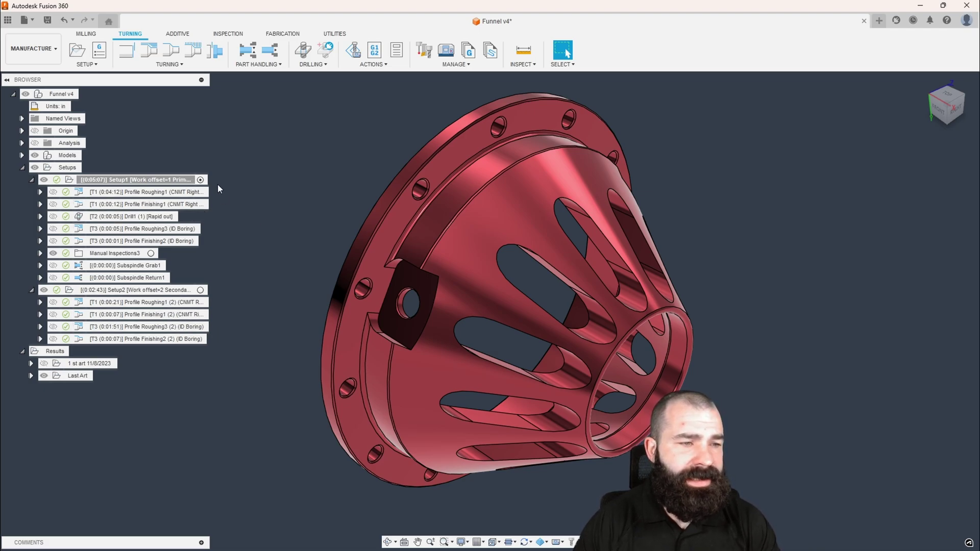
Step: Make Setup1 the active setup and switch to the milling toolset
left_click(202, 181)
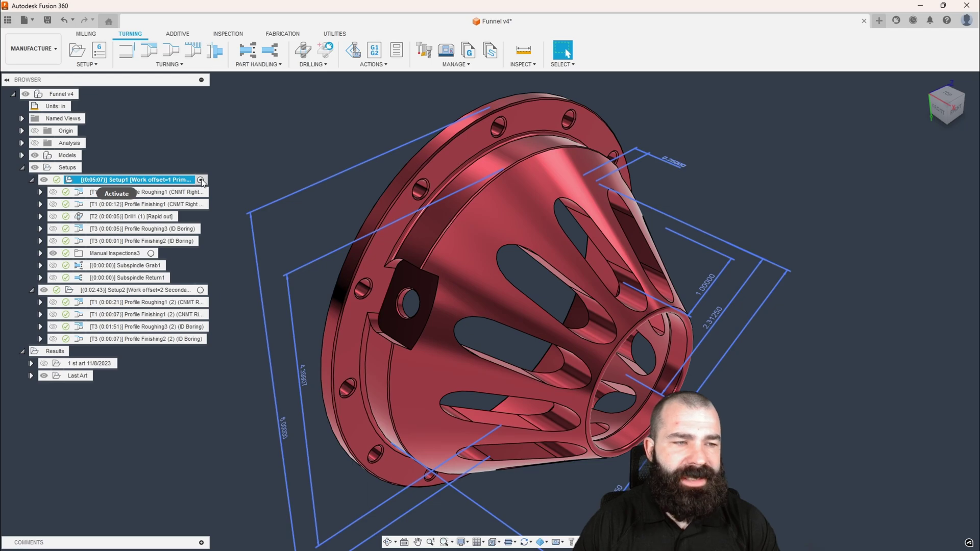
left_click(258, 169)
left_click(202, 181)
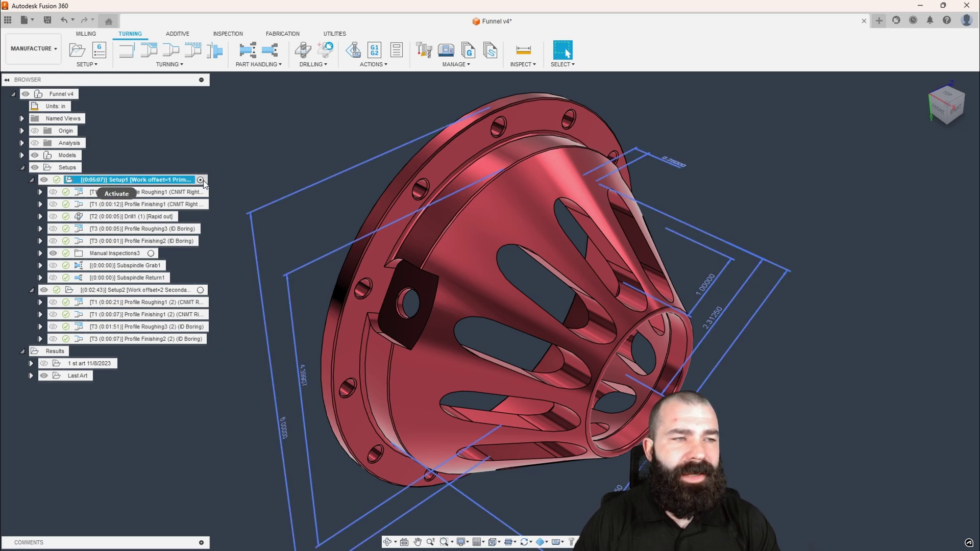
left_click(246, 171)
left_click(91, 34)
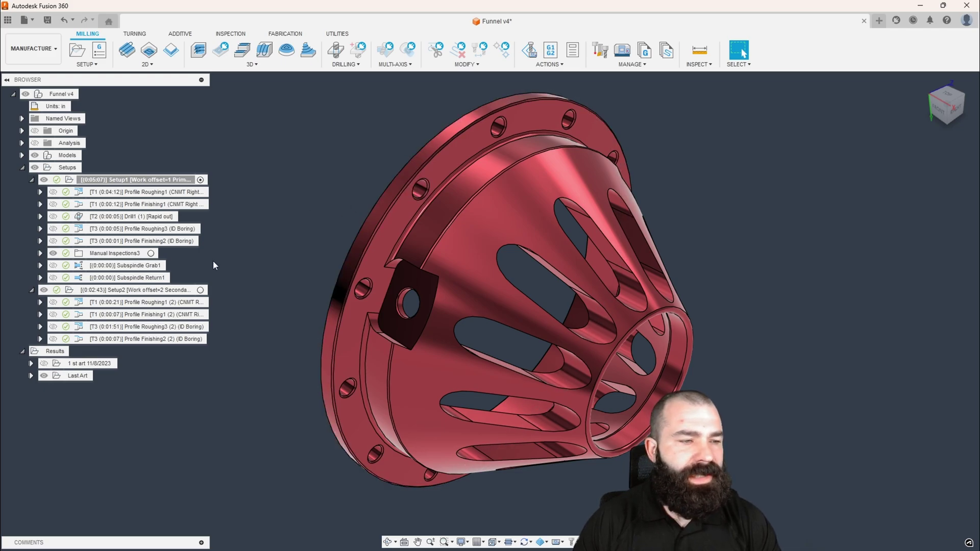
left_click(132, 242)
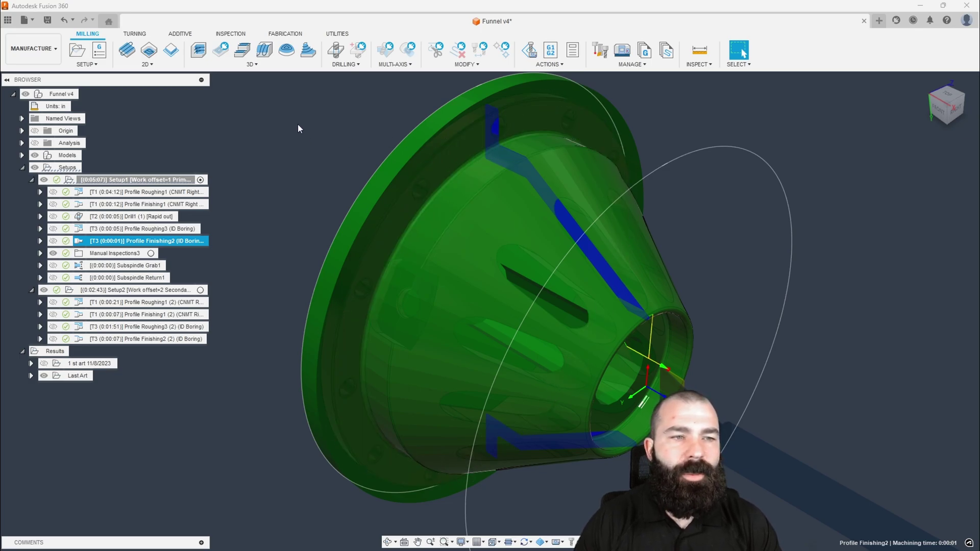
left_click(351, 126)
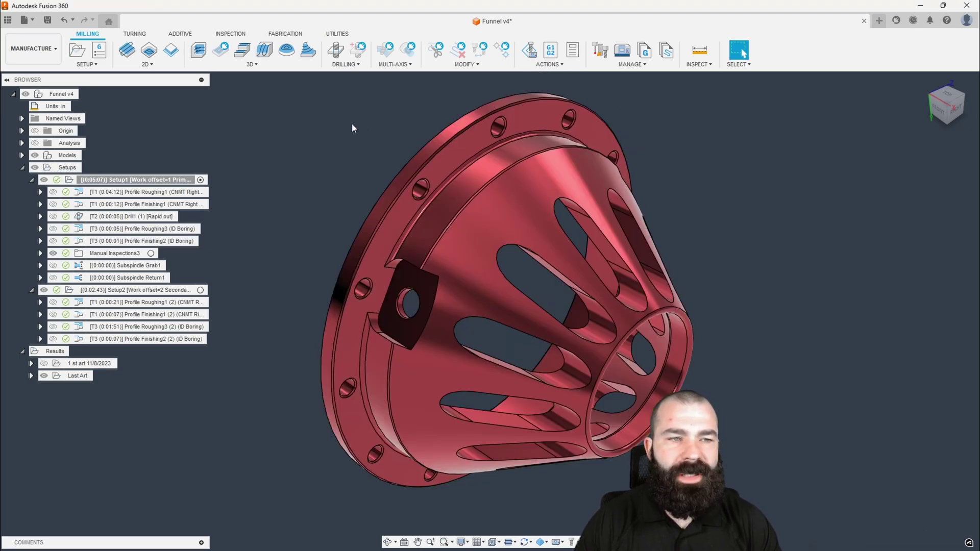
Step: Start a Drill operation in Setup1 using tool 4, the 3/8" 90° spot drill, with the Aluminum - Drilling preset
left_click(336, 51)
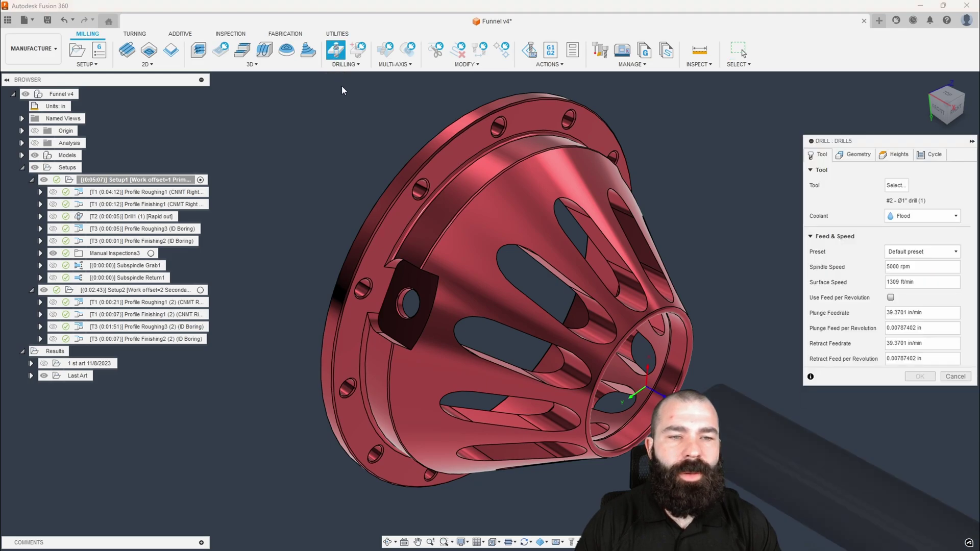
left_click(893, 186)
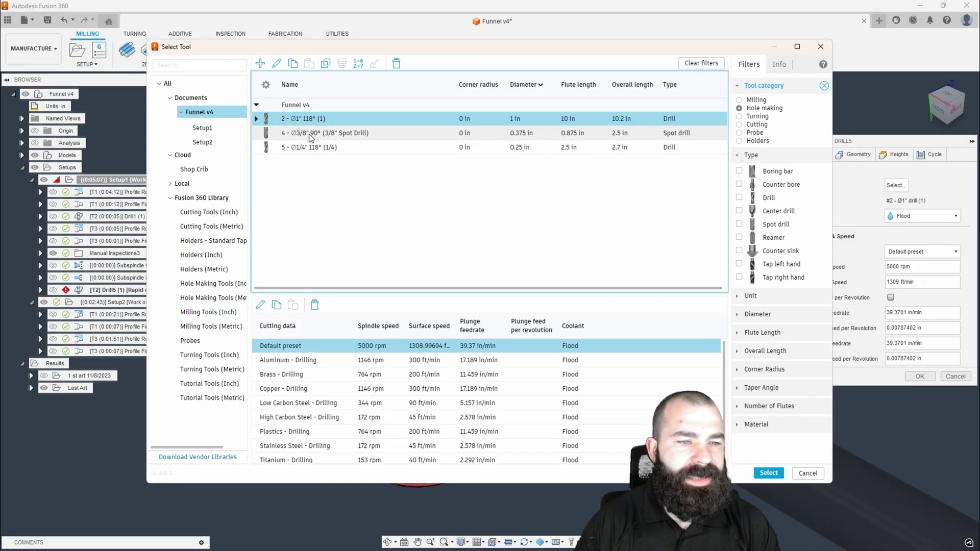
left_click(310, 134)
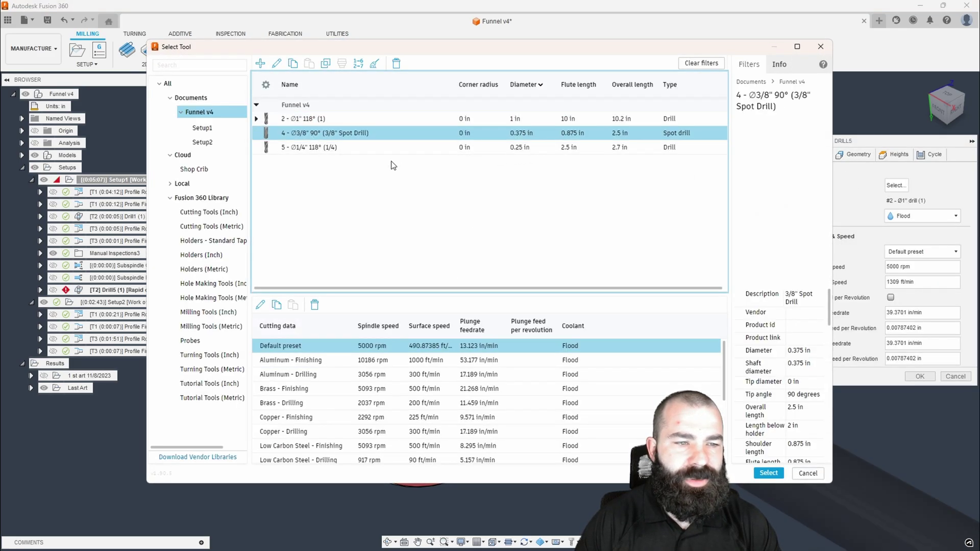
left_click(374, 377)
left_click(767, 474)
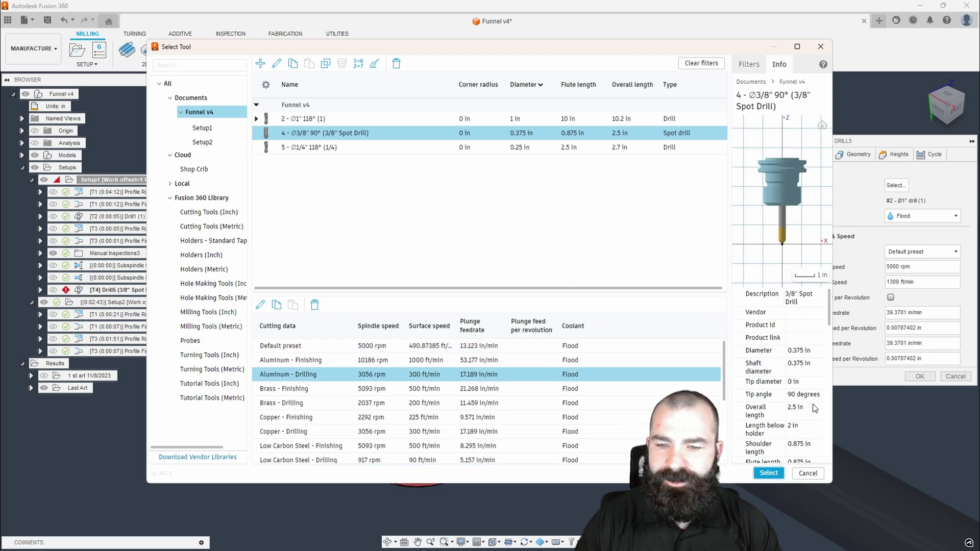
Step: Assign a flange bolt hole and all others of the same diameter to the spot drill operation and generate its toolpath
left_click(849, 155)
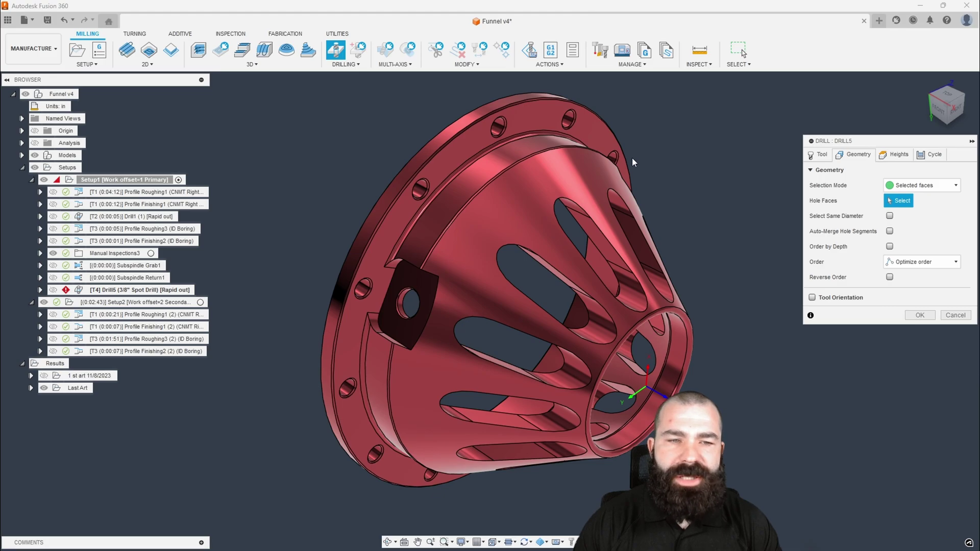
middle_click_drag(633, 162, 510, 136, "shift")
left_click(498, 130)
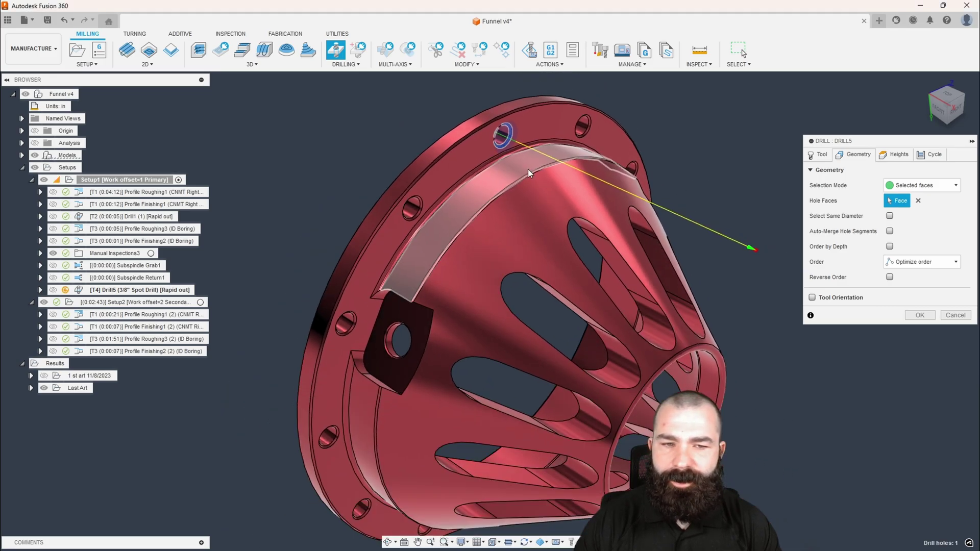
left_click(890, 216)
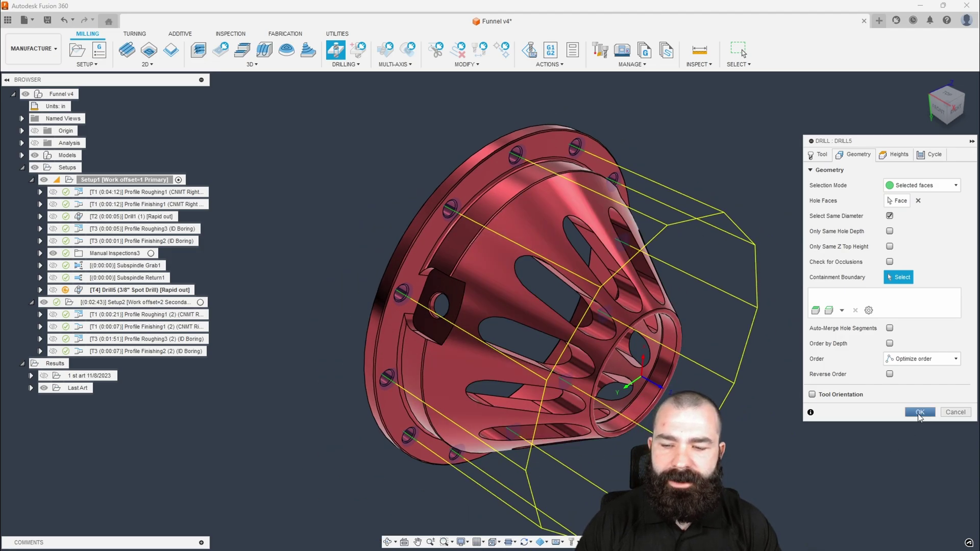
left_click(920, 413)
middle_click_drag(843, 403, 842, 383, "shift")
left_click(741, 51)
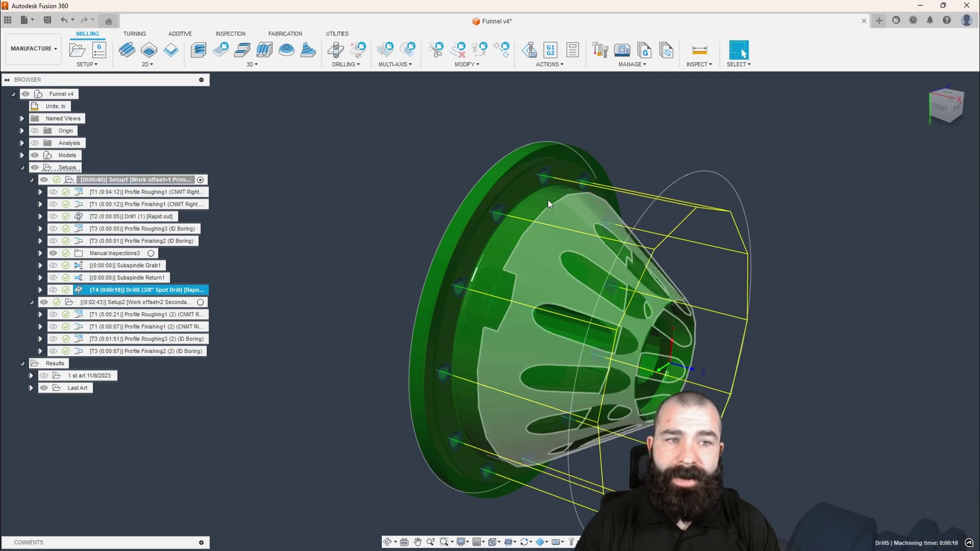
Step: Reopen the spot drill operation for editing and reference its retract height from Feed height
double_click(87, 290)
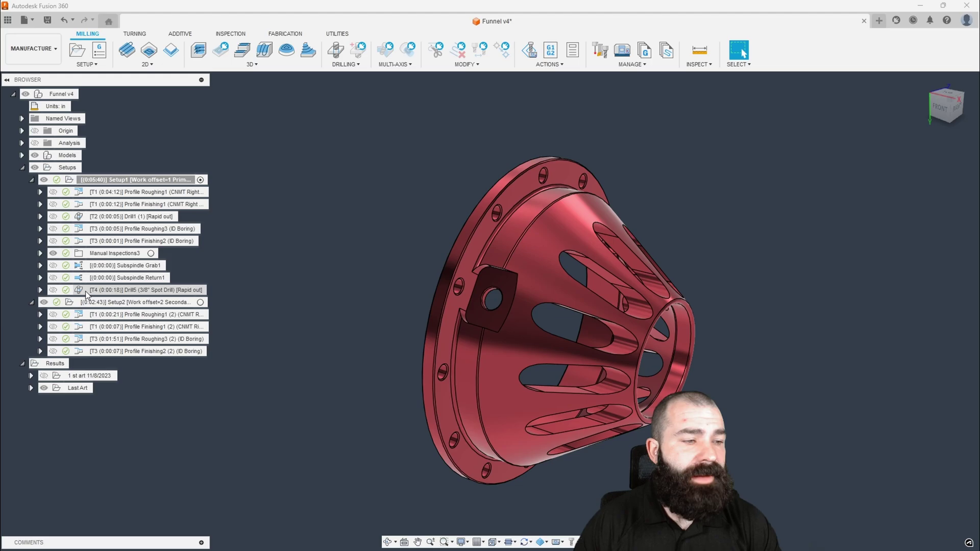
left_click(895, 155)
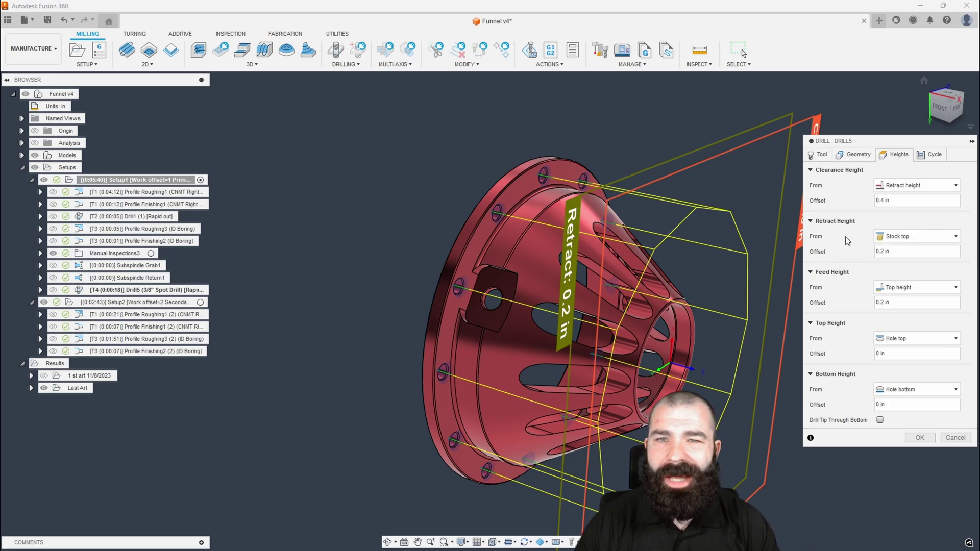
left_click(892, 240)
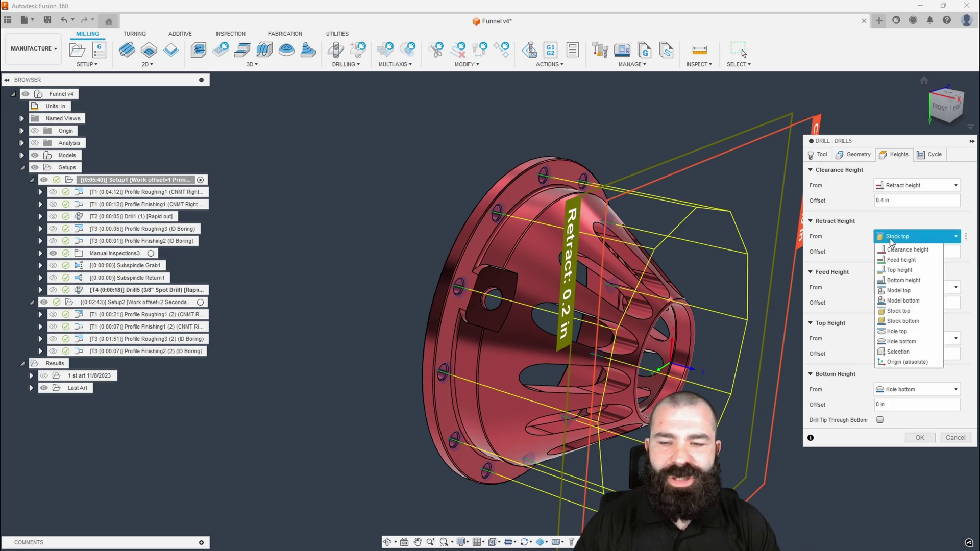
left_click(895, 261)
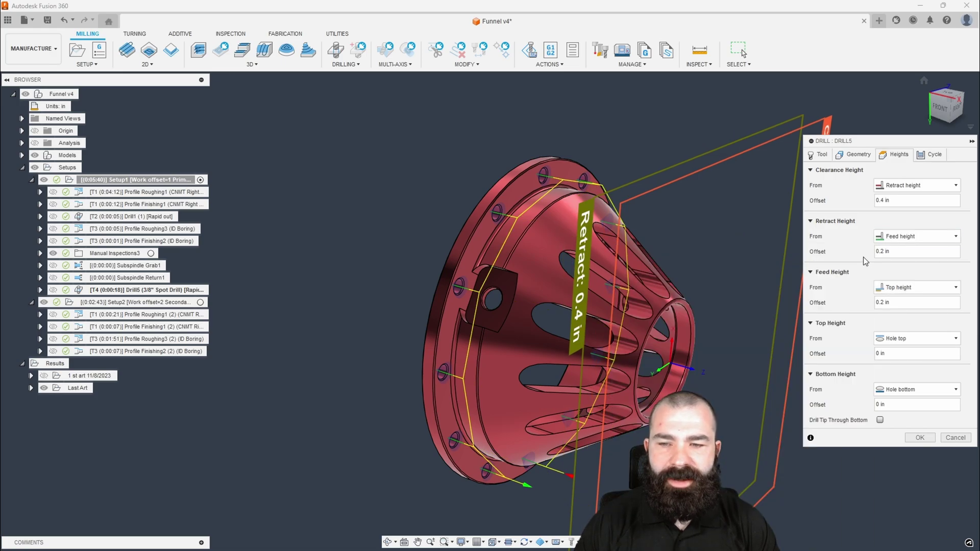
Step: From the front view, lower the spot drill's retract plane closer to the flange and accept the operation
left_click(940, 106)
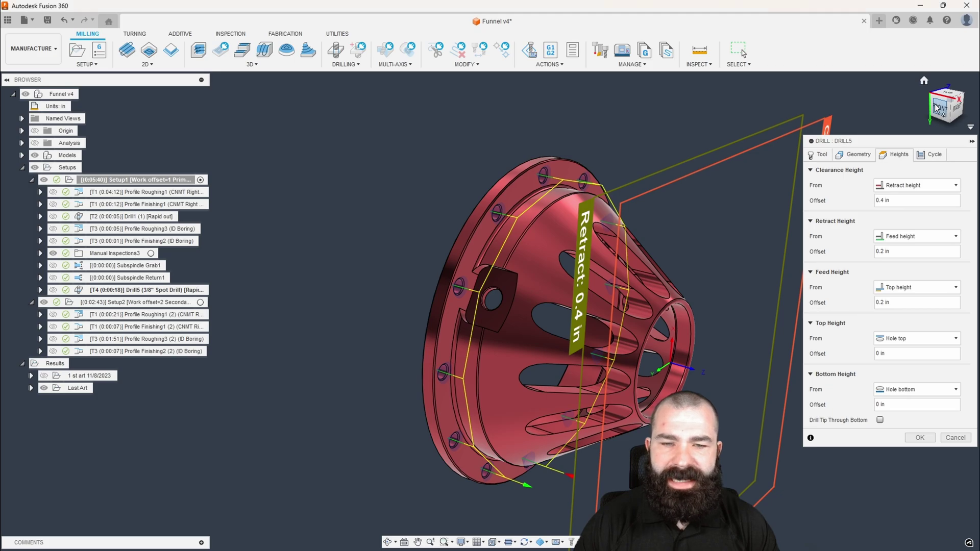
left_click(688, 148)
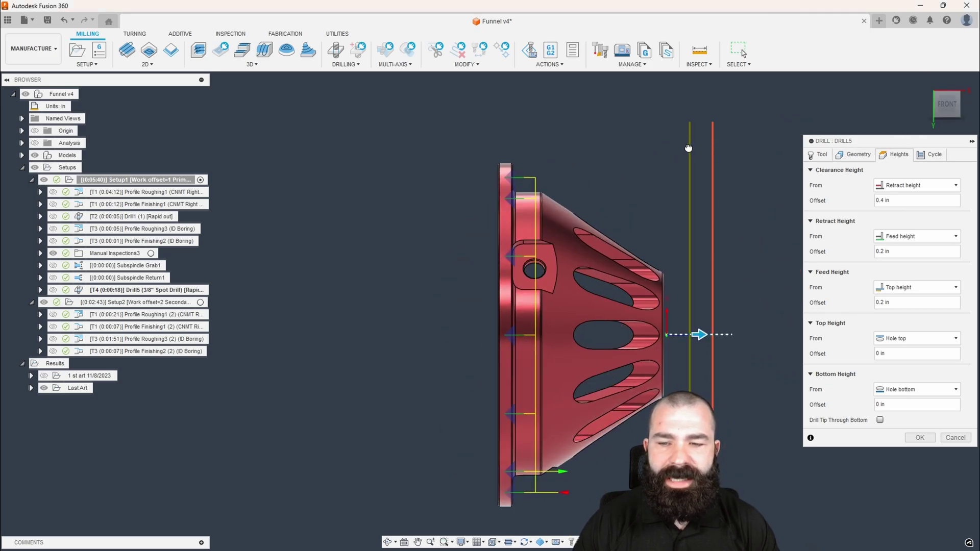
left_click_drag(689, 148, 581, 153)
left_click(920, 438)
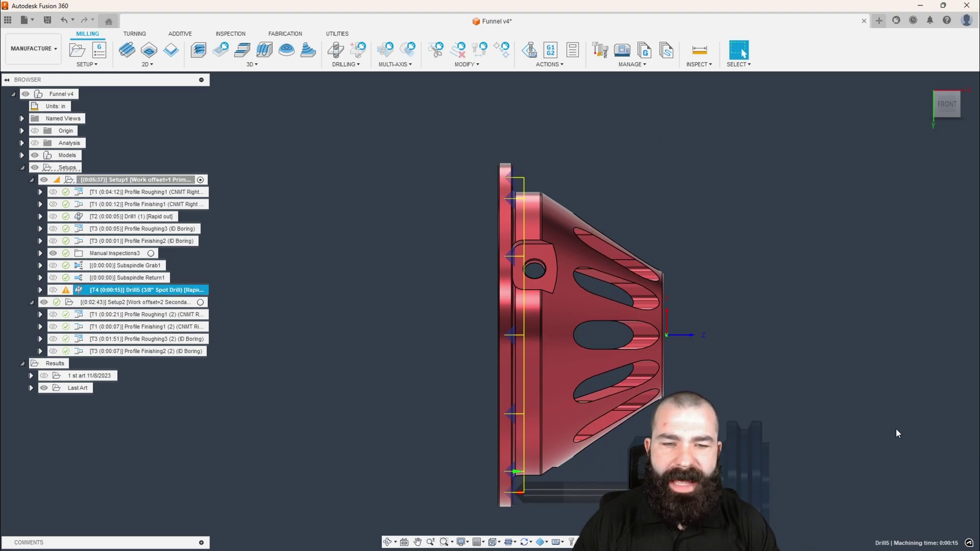
Step: Start a second Drill operation using tool 5, the 1/4" 118° drill, with the Aluminum - Drilling preset
middle_click_drag(769, 289, 648, 311, "shift")
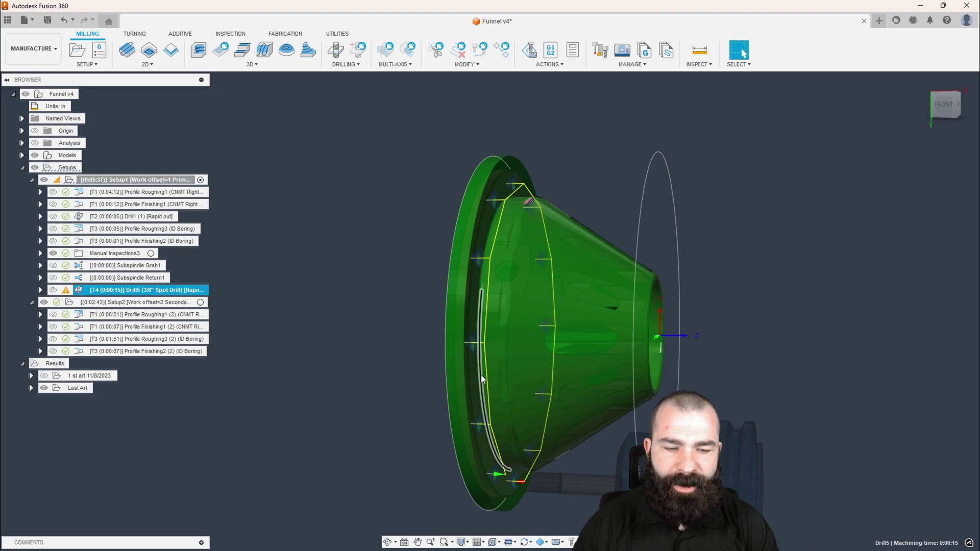
middle_click_drag(507, 217, 510, 238, "shift")
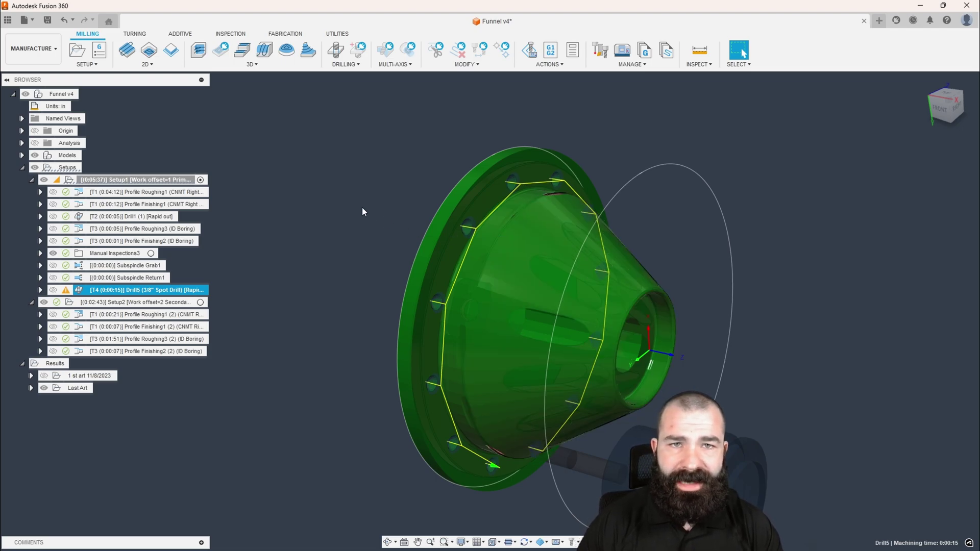
left_click(404, 234)
left_click(336, 51)
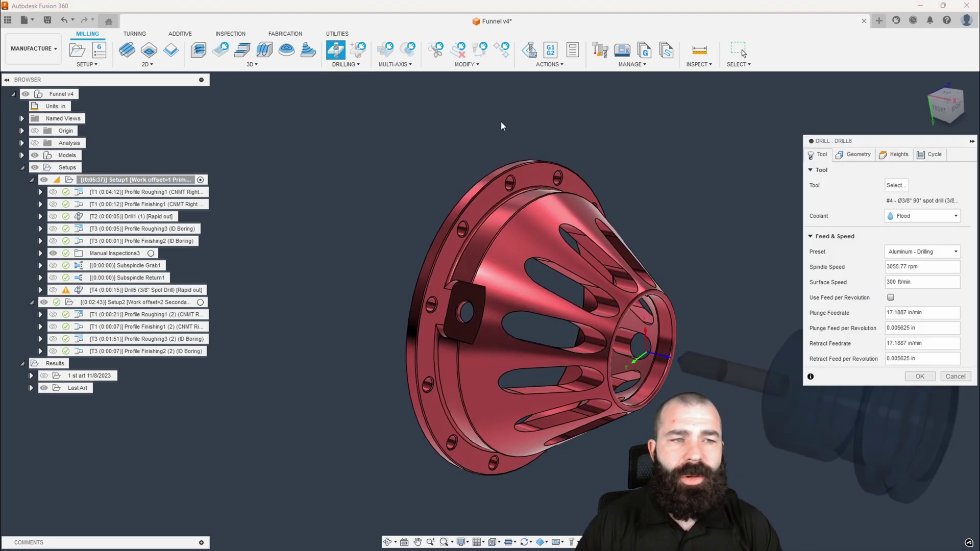
scroll(531, 184, "up", 5)
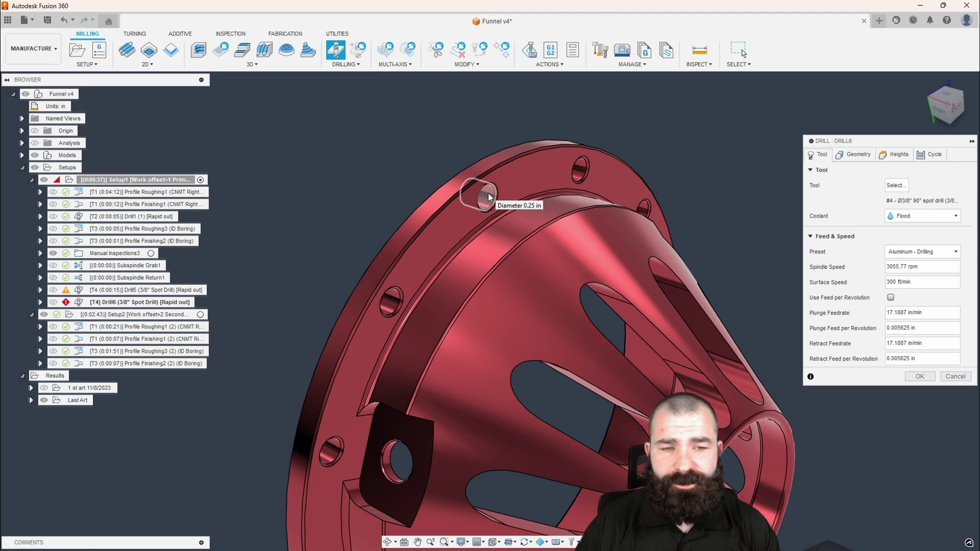
left_click(897, 185)
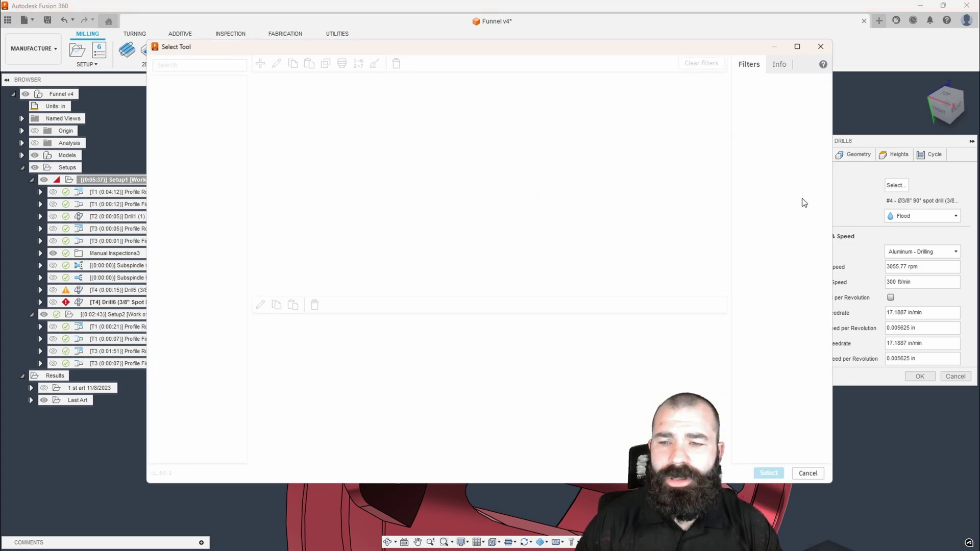
left_click(334, 149)
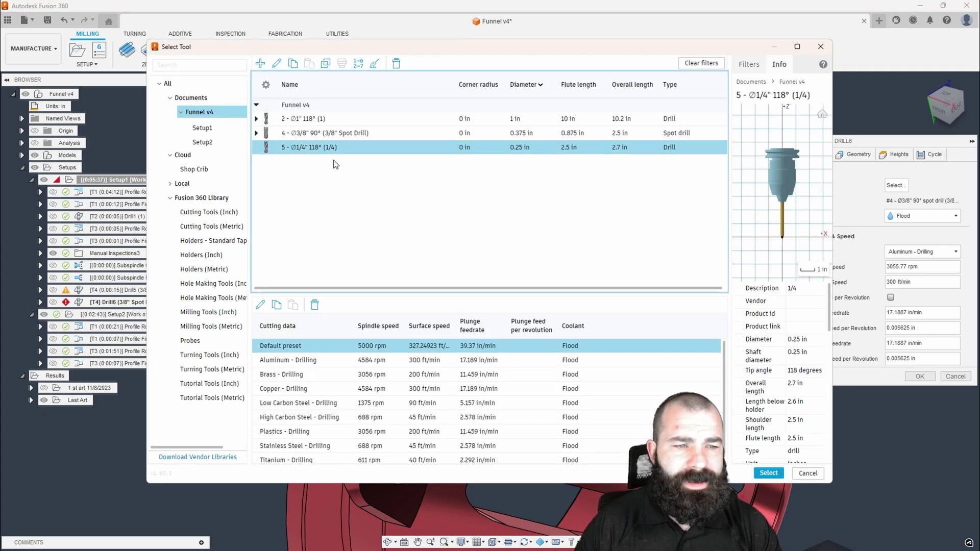
left_click(357, 360)
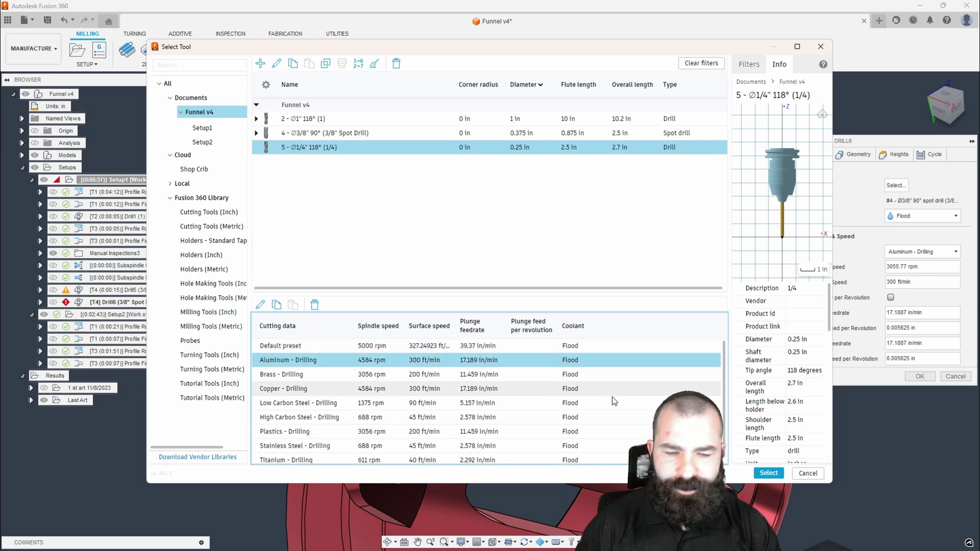
left_click(768, 473)
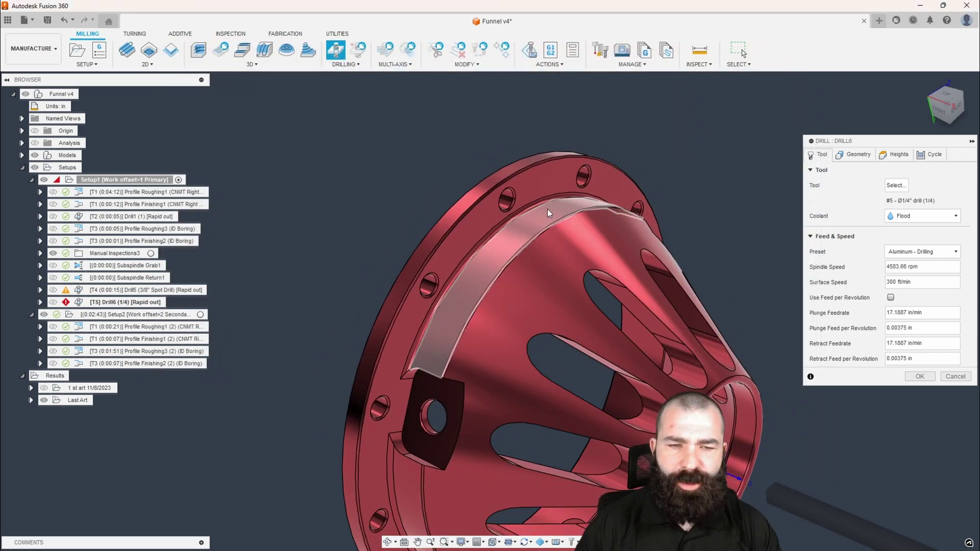
Step: Select a flange bolt hole face for the 1/4" drill operation and include all holes of the same diameter
left_click(506, 200)
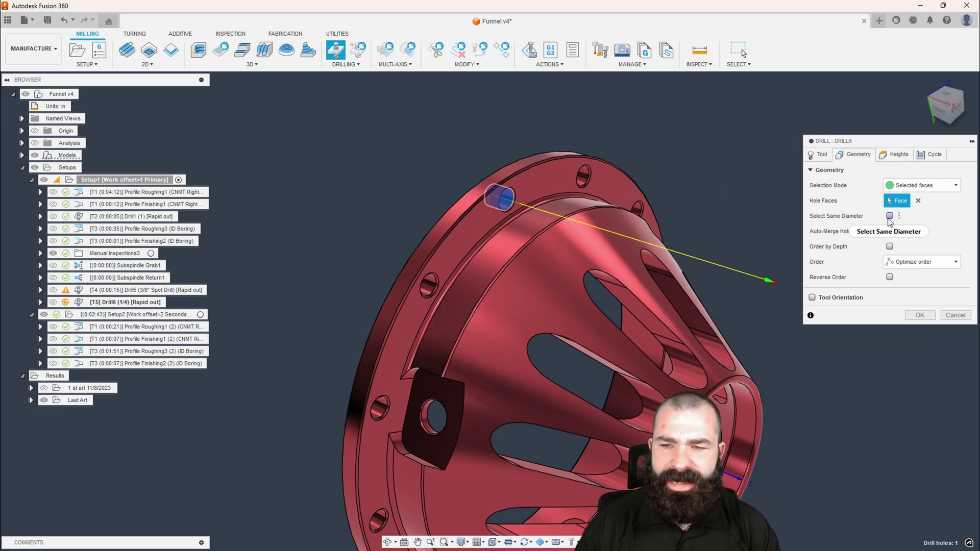
left_click(890, 216)
Step: Send the 1/4" drill's tip through the hole bottoms with a break-through depth of 0.03 in
left_click(938, 114)
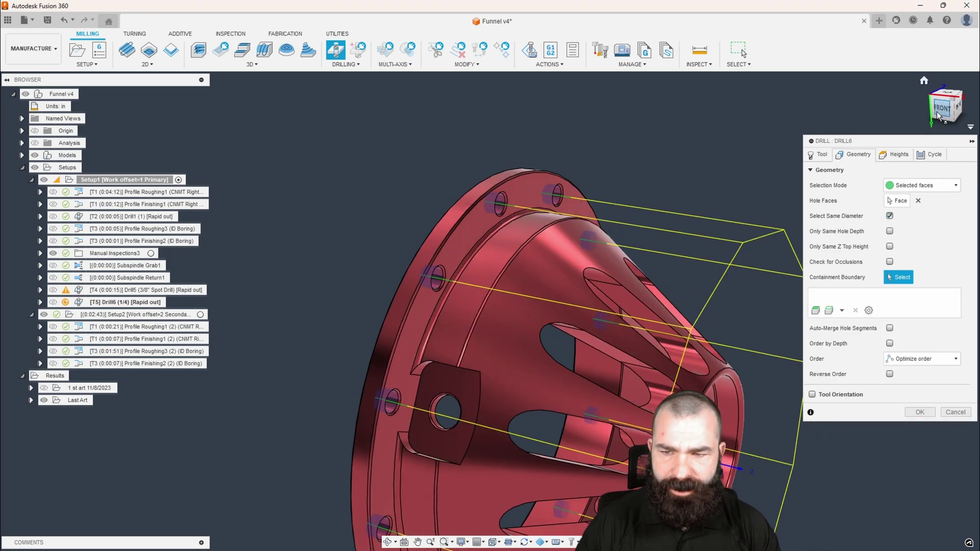
left_click(902, 156)
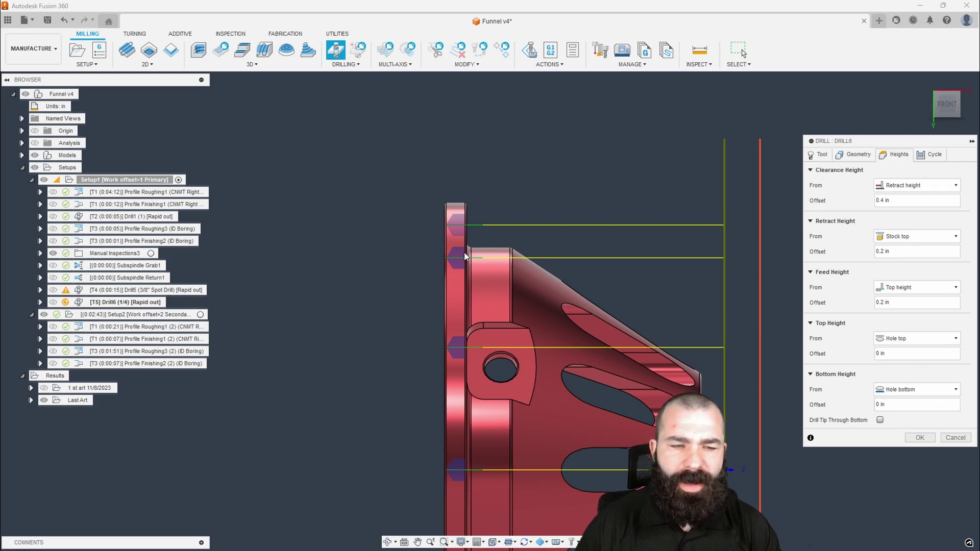
left_click(879, 421)
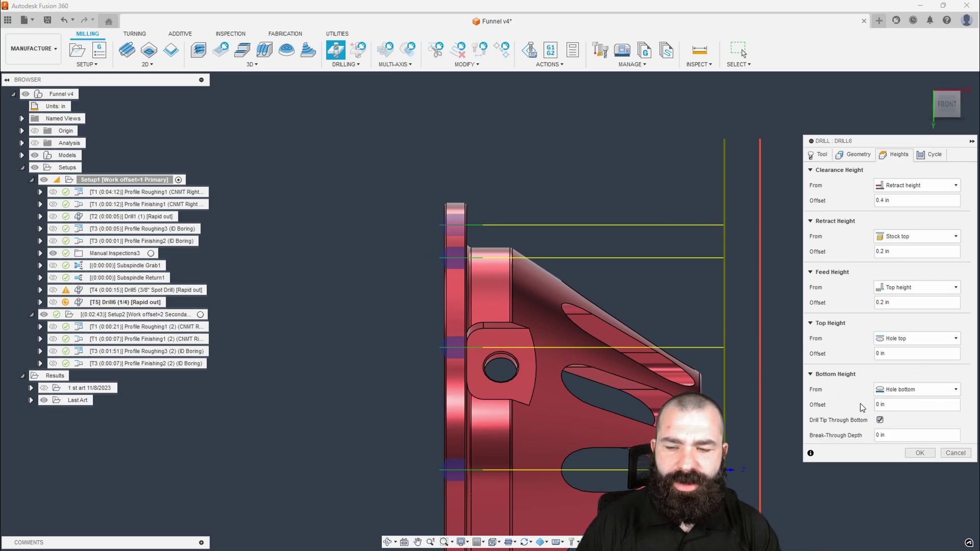
type(".03")
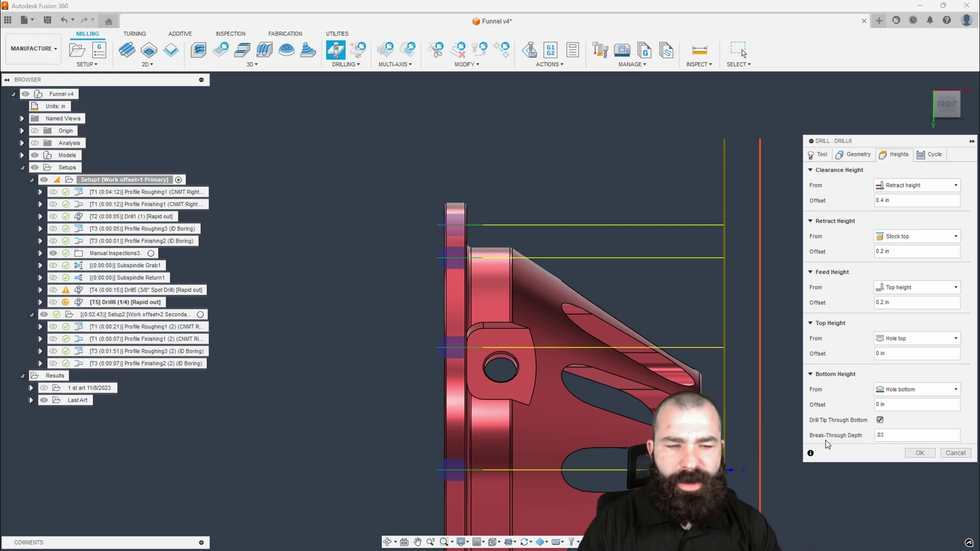
scroll(418, 247, "up", 3)
scroll(418, 248, "up", 2)
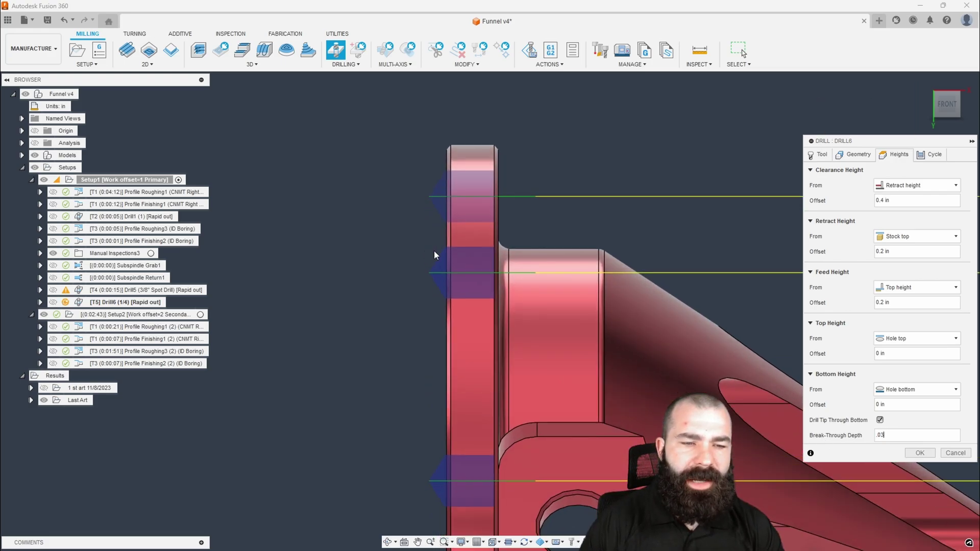
scroll(441, 250, "down", 2)
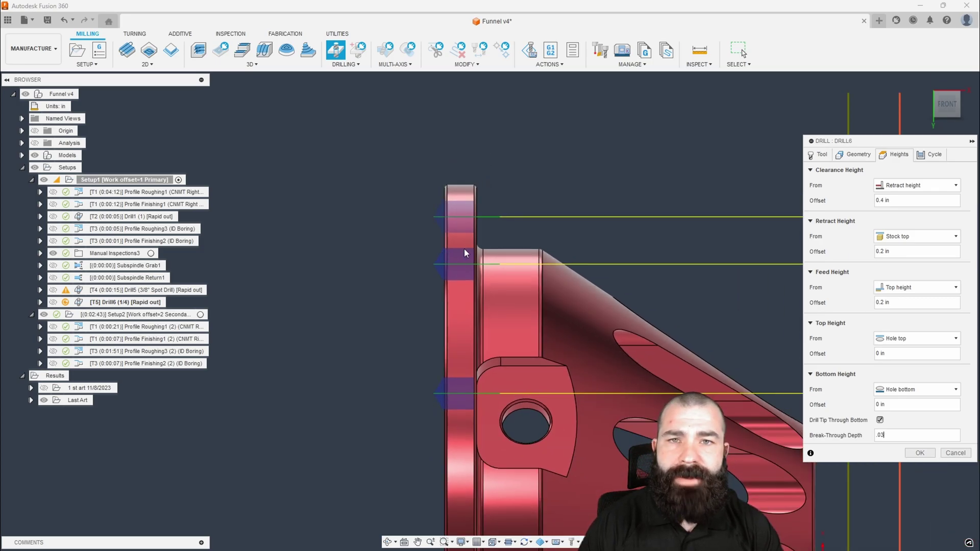
Step: Accept the 1/4" drill operation and review its toolpath through the flange bolt holes
scroll(464, 251, "down", 2)
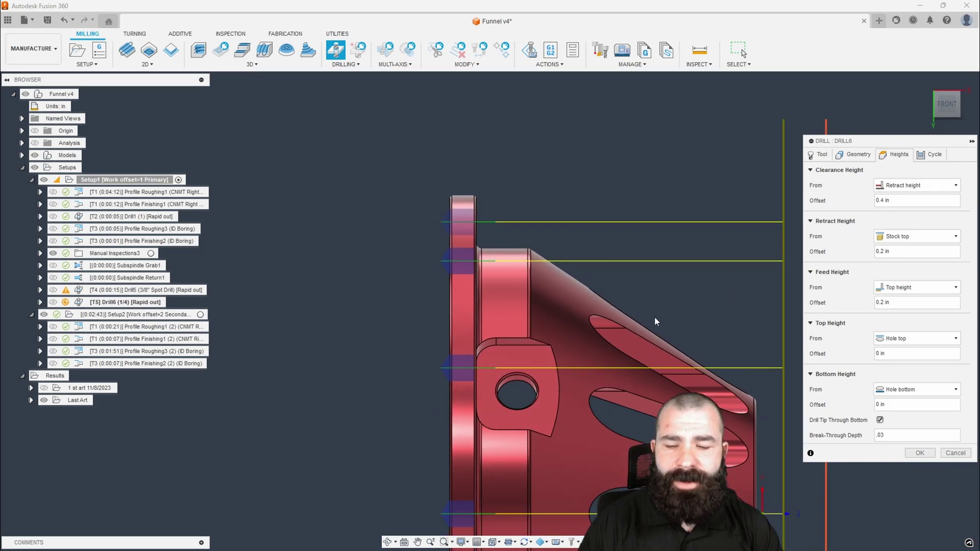
left_click(920, 452)
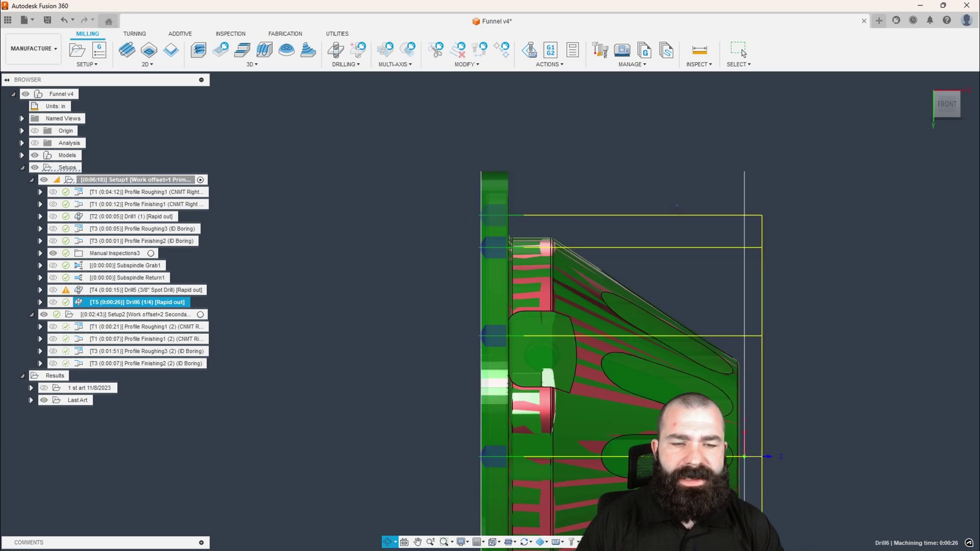
middle_click_drag(667, 194, 659, 241, "shift")
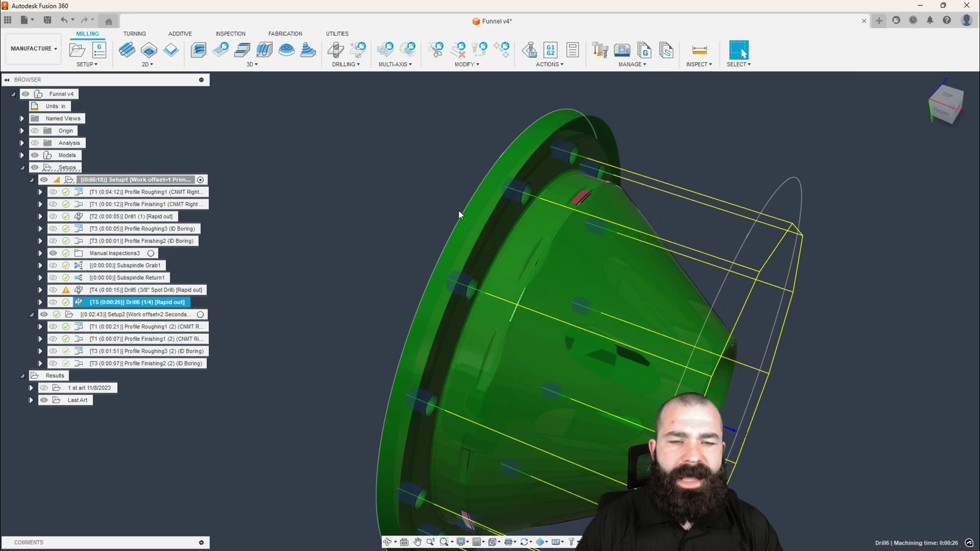
left_click(332, 215)
left_click(109, 303)
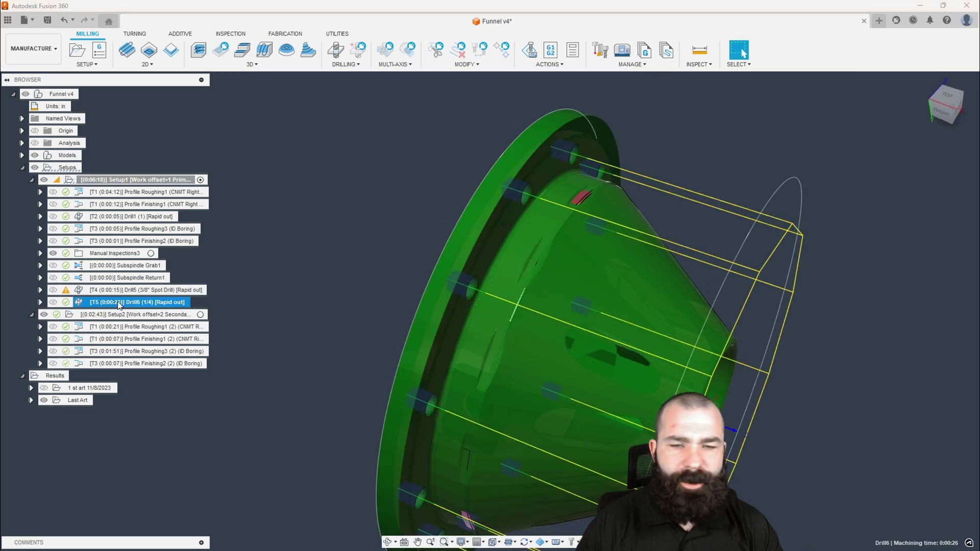
scroll(408, 249, "down", 3)
middle_click_drag(414, 247, 433, 205, "shift")
scroll(464, 228, "up", 3)
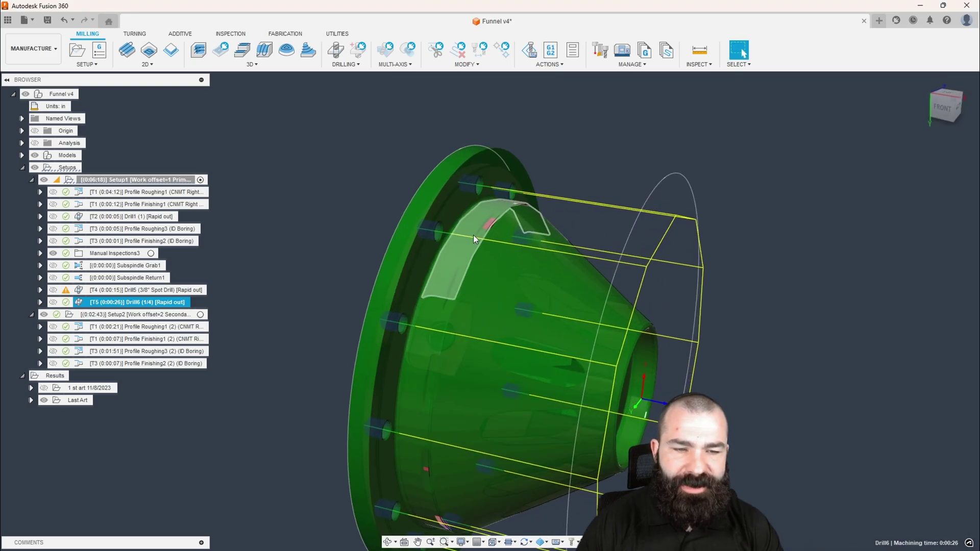
Step: Simulate the spot drill and 1/4" drill operations with the machine and inspect the holder's clearance around the funnel
left_click(164, 292, "ctrl")
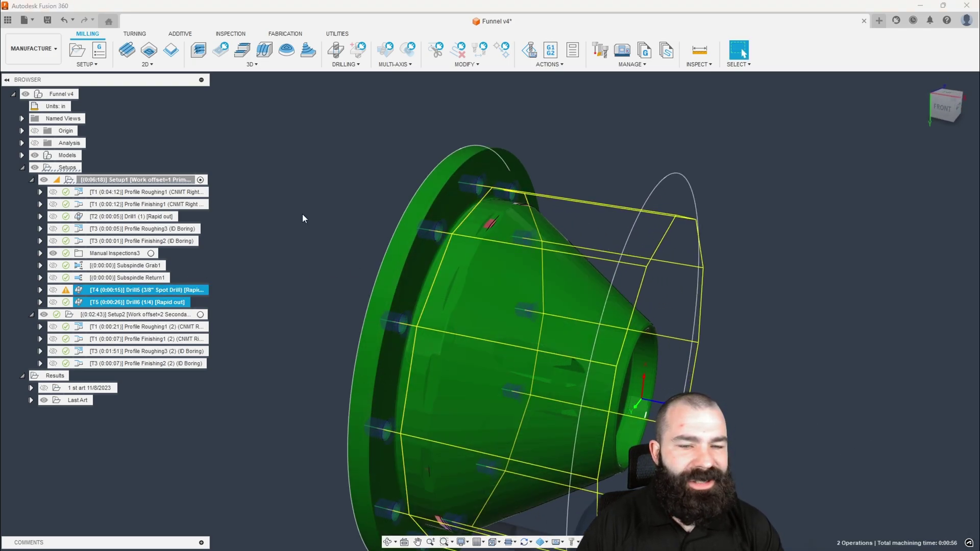
left_click(530, 50)
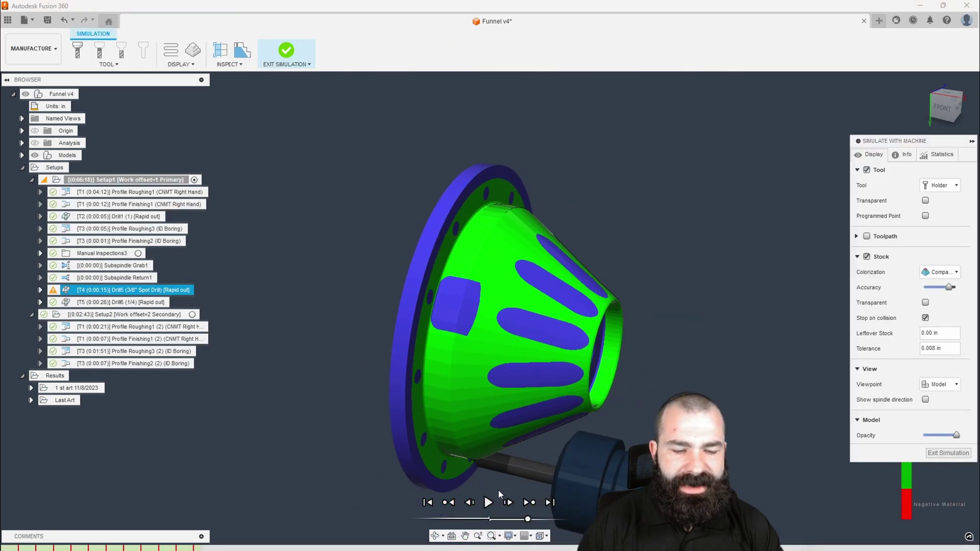
left_click(488, 503)
middle_click_drag(489, 504, 434, 359, "shift")
scroll(503, 403, "up", 5)
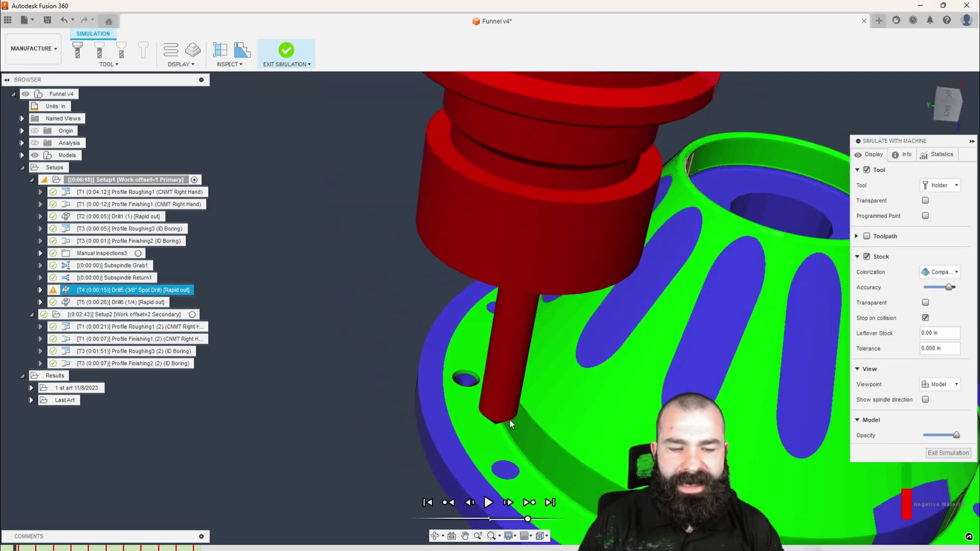
scroll(495, 385, "down", 2)
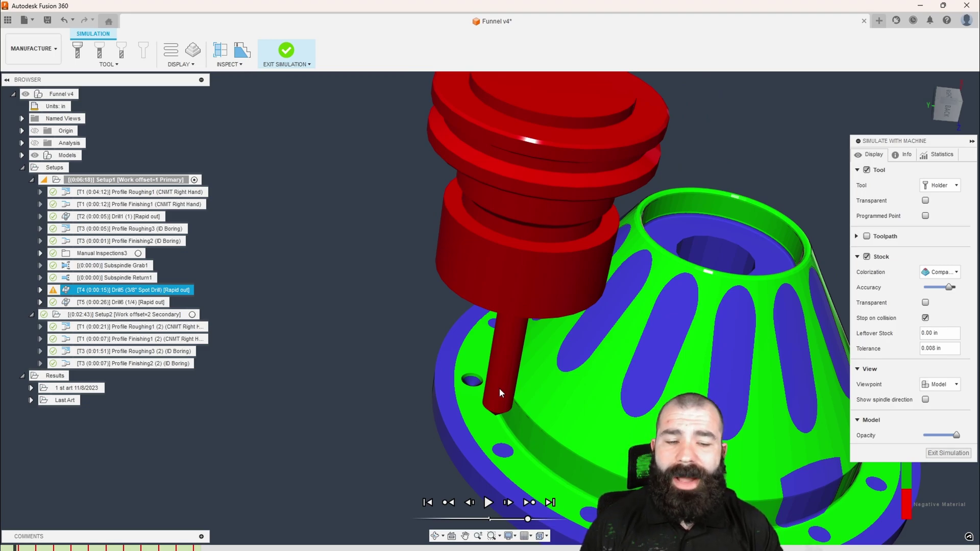
scroll(500, 389, "down", 2)
middle_click_drag(494, 387, 504, 435, "shift")
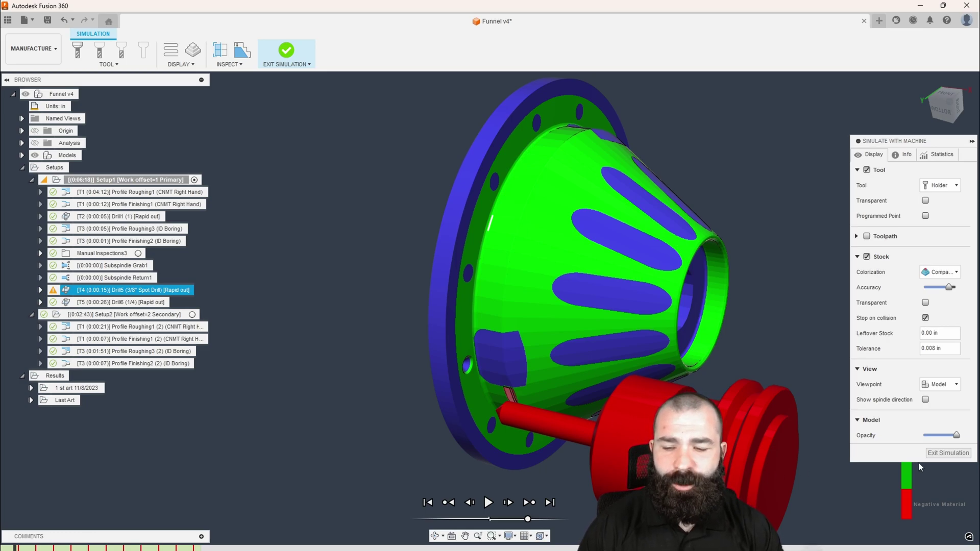
left_click(942, 453)
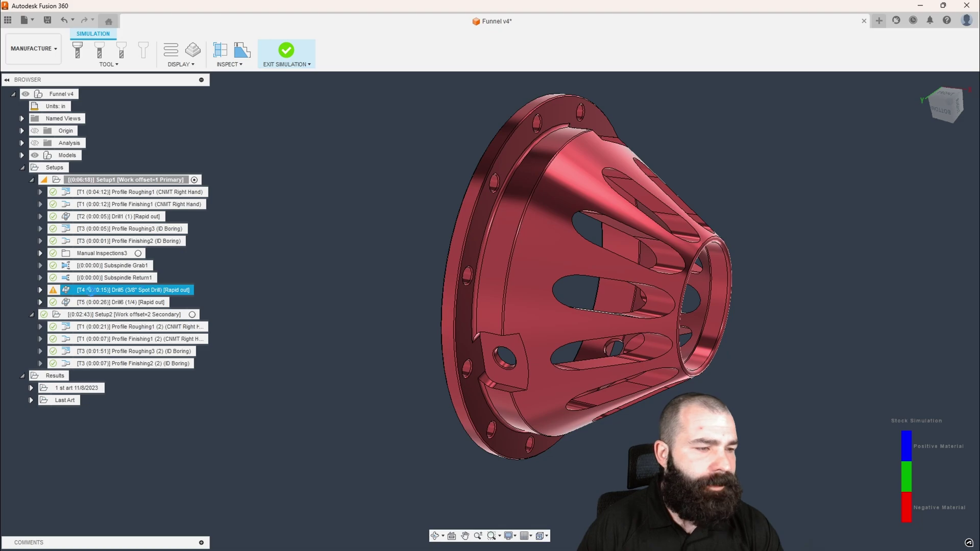
Step: Edit the 3/8" spot drill operation so its retract height is measured from Stock top, replace the retract offset, and accept
double_click(110, 290)
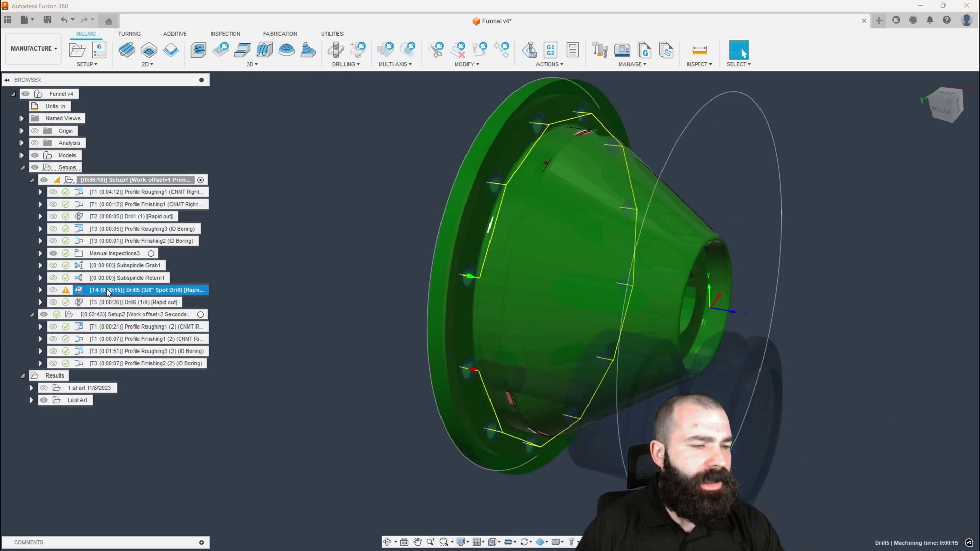
left_click(858, 154)
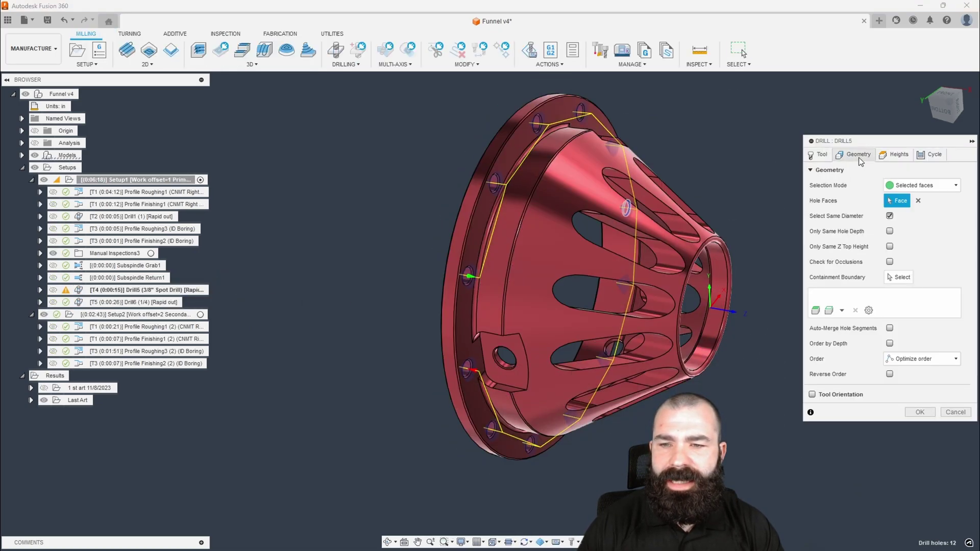
left_click(897, 155)
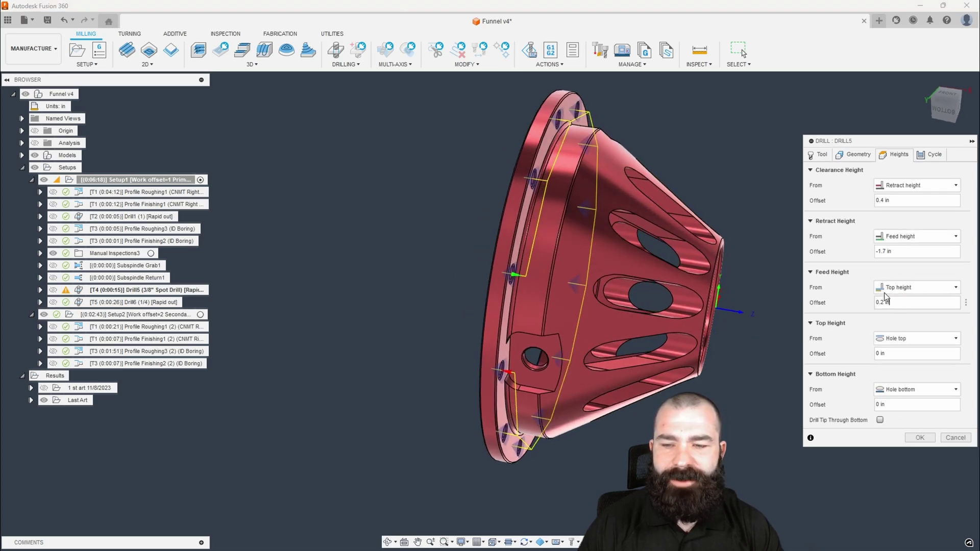
left_click(886, 291)
left_click(846, 273)
left_click(899, 239)
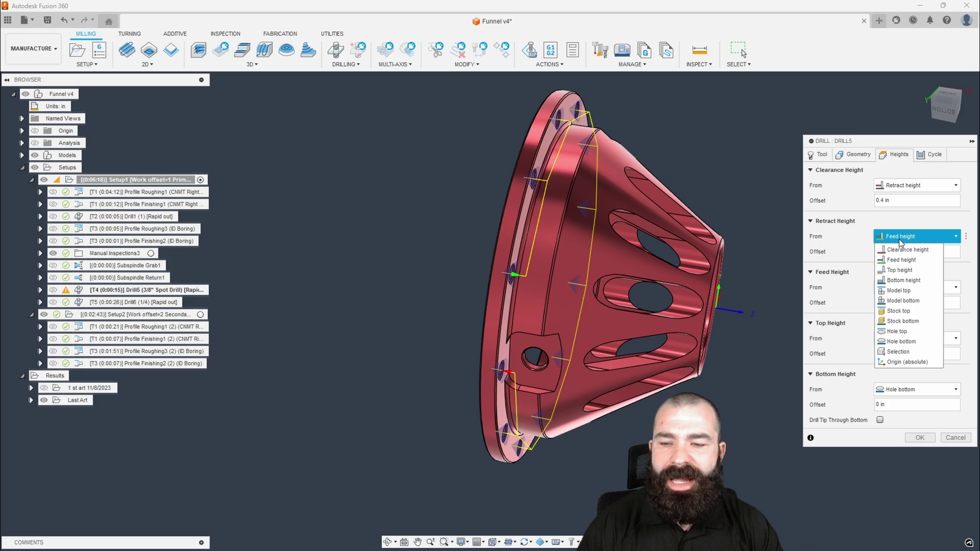
left_click(899, 311)
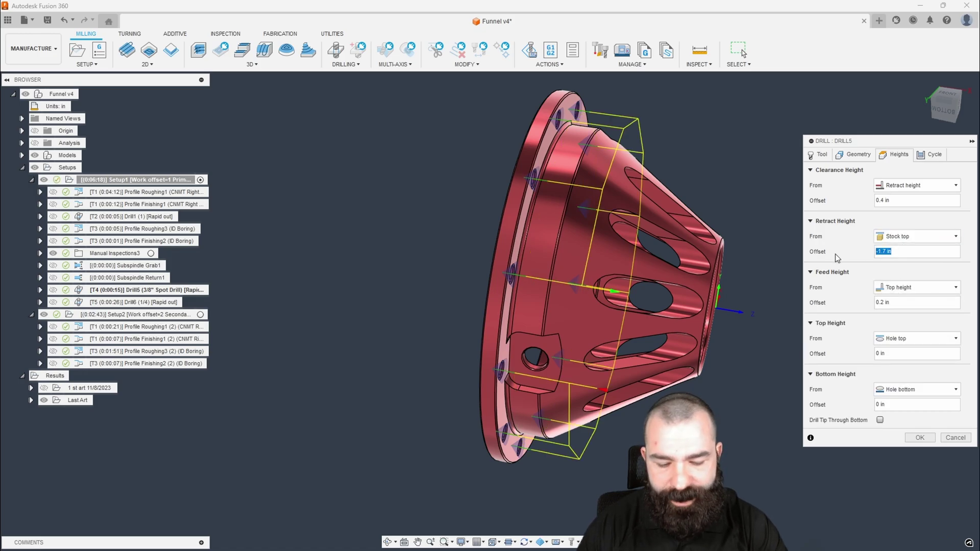
key("Return")
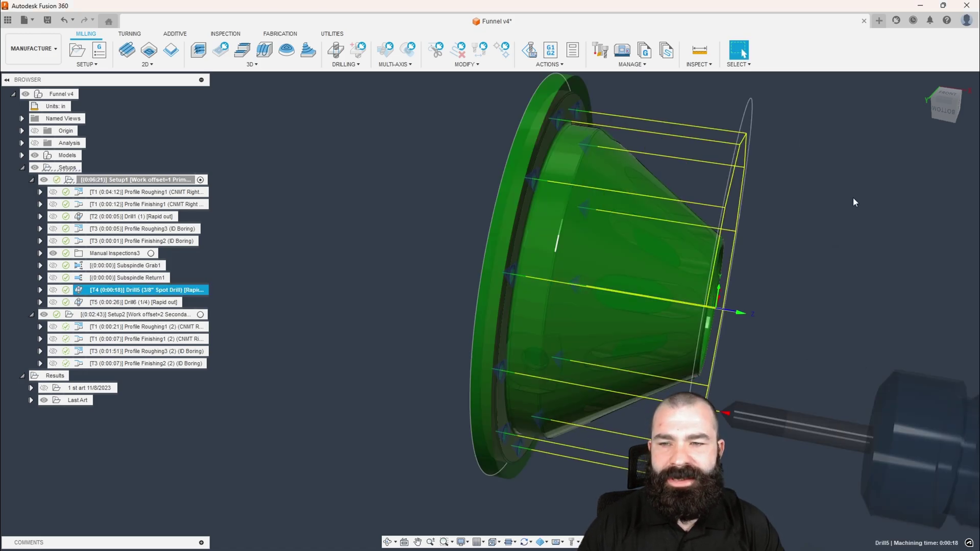
Step: Examine the toolpaths of the spot drill and 1/4" drill operations together around the funnel
left_click(942, 121)
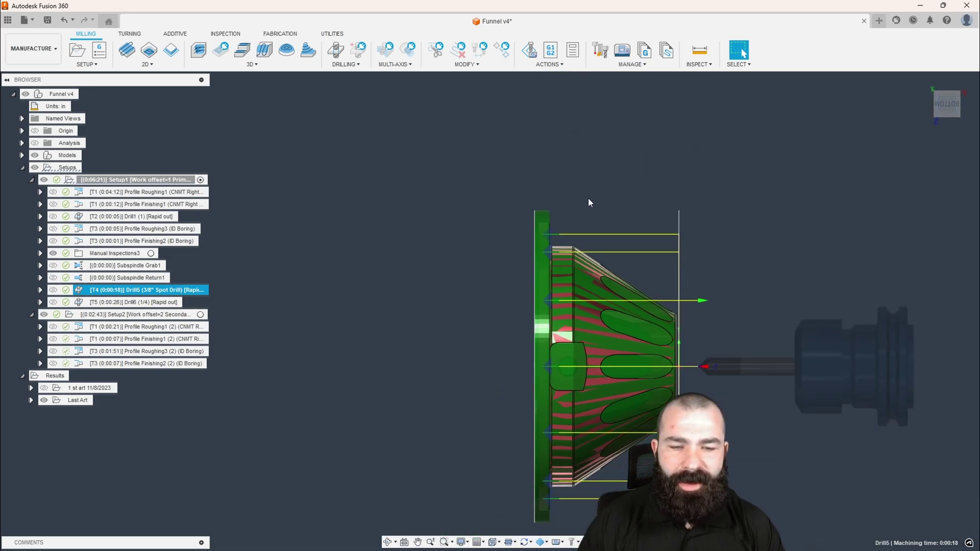
left_click(195, 305, "ctrl")
middle_click_drag(453, 313, 414, 329, "shift")
scroll(523, 319, "up", 2)
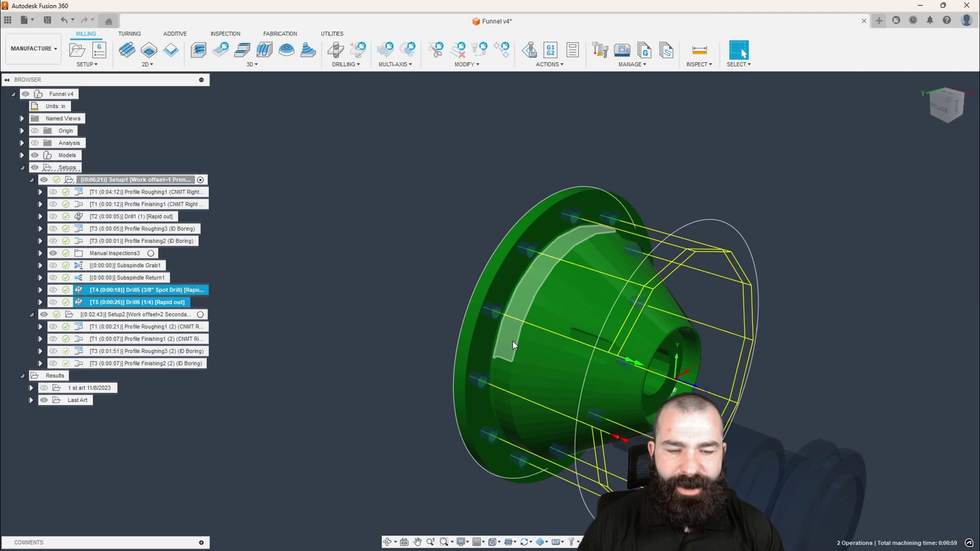
scroll(578, 239, "down", 1)
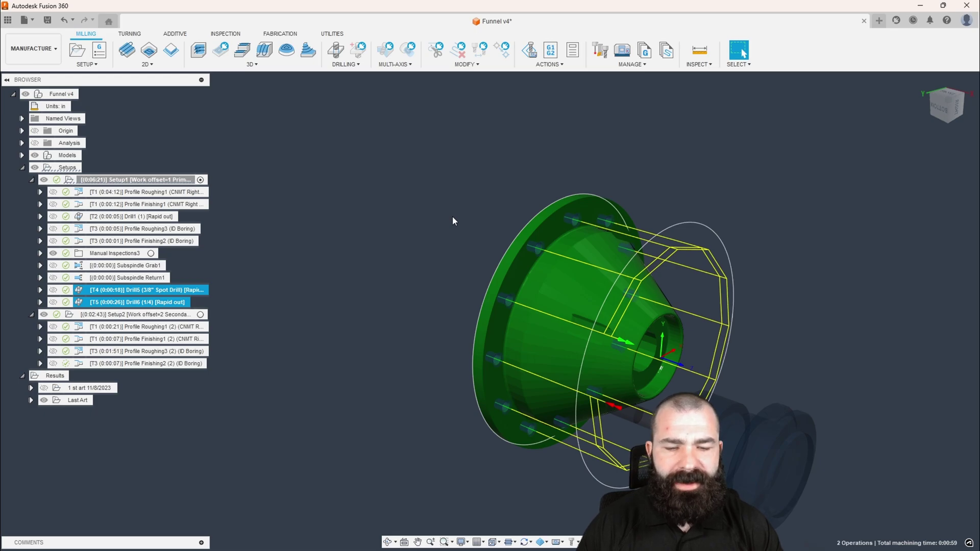
left_click(470, 278)
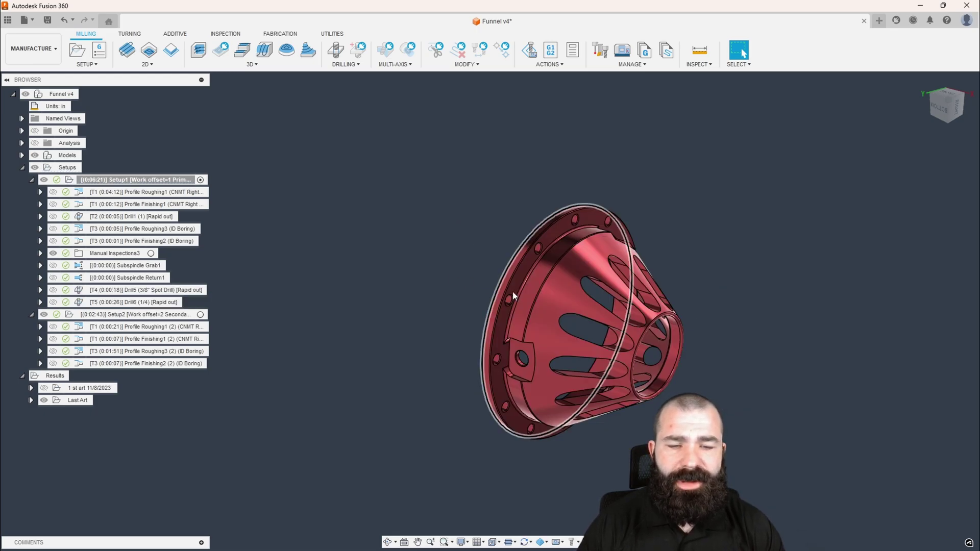
Step: Start a 2D Pocket operation for the funnel's slots using tool 6, the 3/8" flat endmill
middle_click_drag(600, 284, 572, 316, "shift")
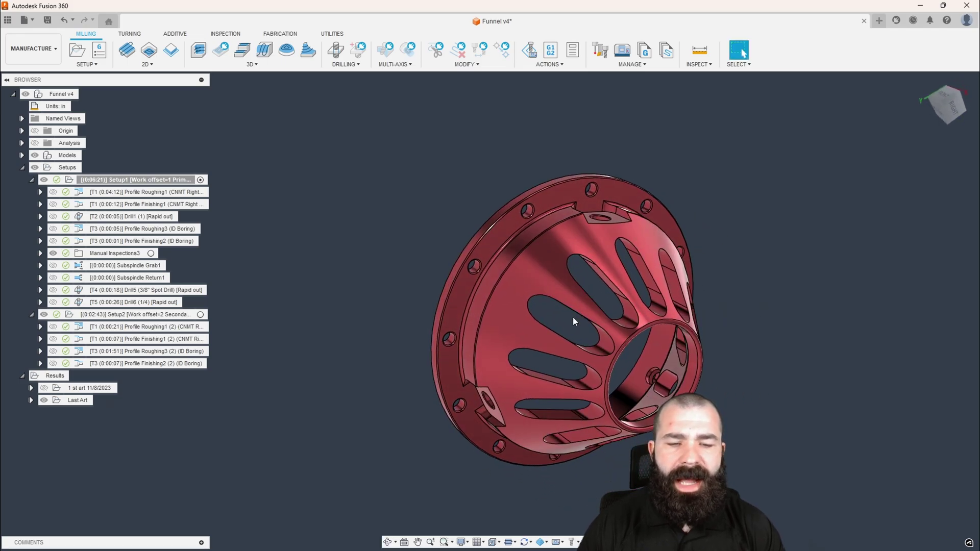
scroll(569, 319, "up", 1)
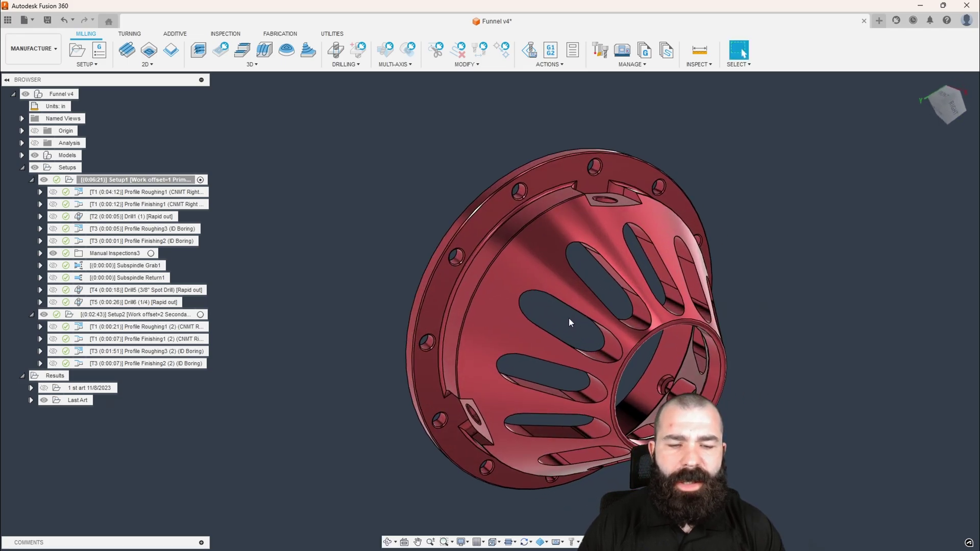
left_click(156, 65)
left_click(157, 86)
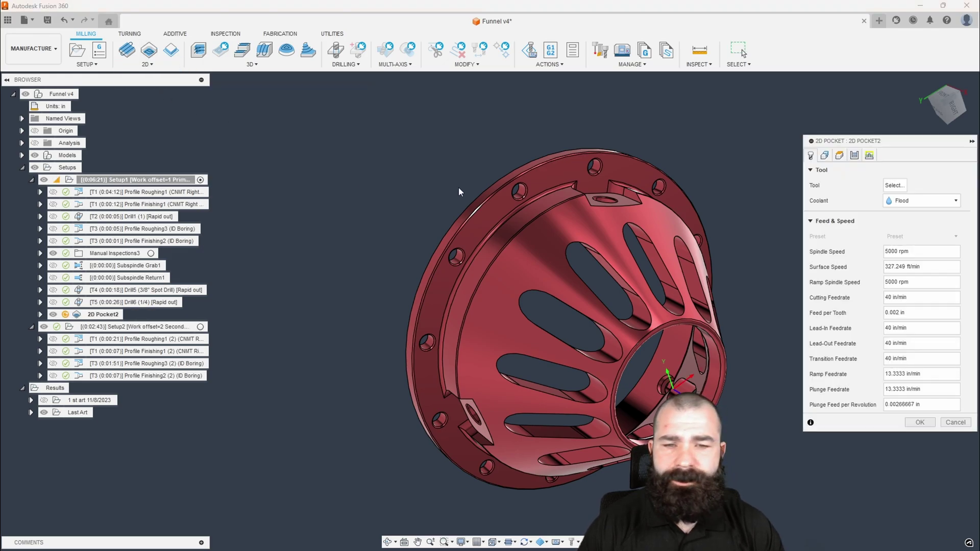
left_click(894, 185)
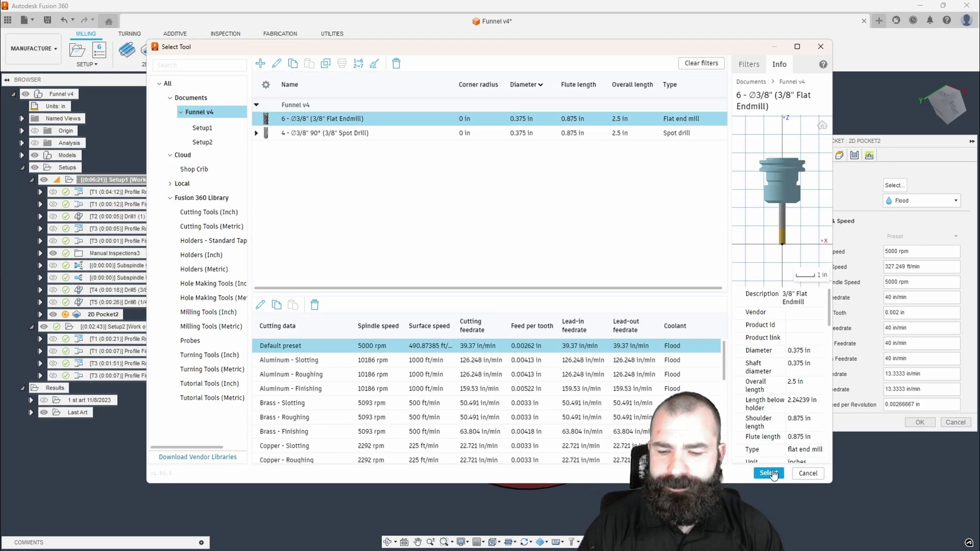
left_click(769, 473)
Step: Select a closed edge chain on the slot beside the mounting boss as the pocket and generate the 2D Pocket toolpath
left_click(825, 155)
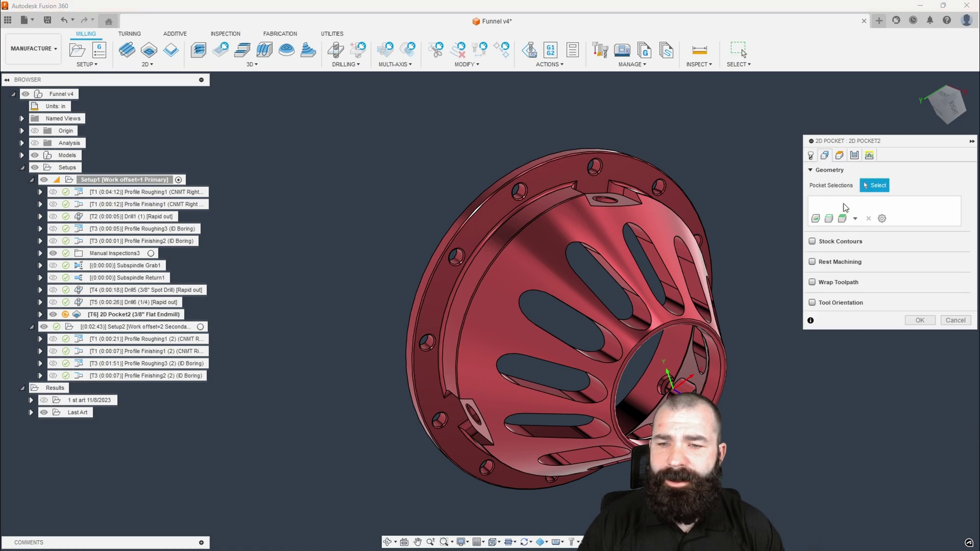
scroll(596, 240, "up", 3)
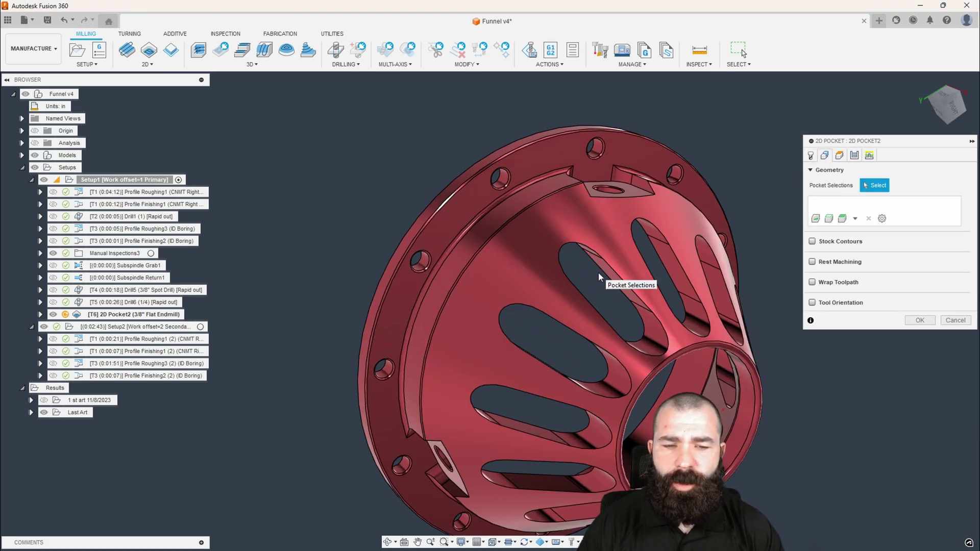
middle_click_drag(592, 270, 582, 276, "shift")
left_click(953, 114)
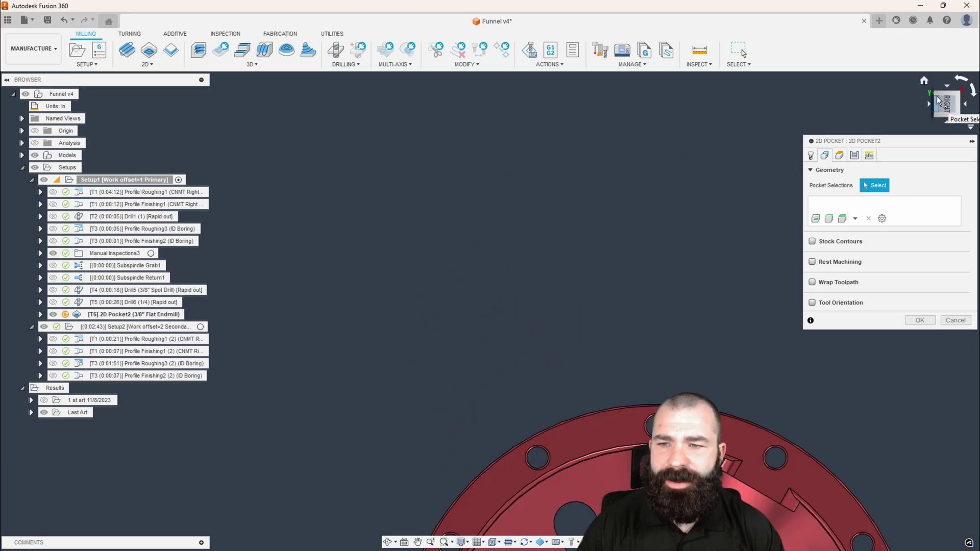
left_click(925, 83)
scroll(560, 293, "up", 5)
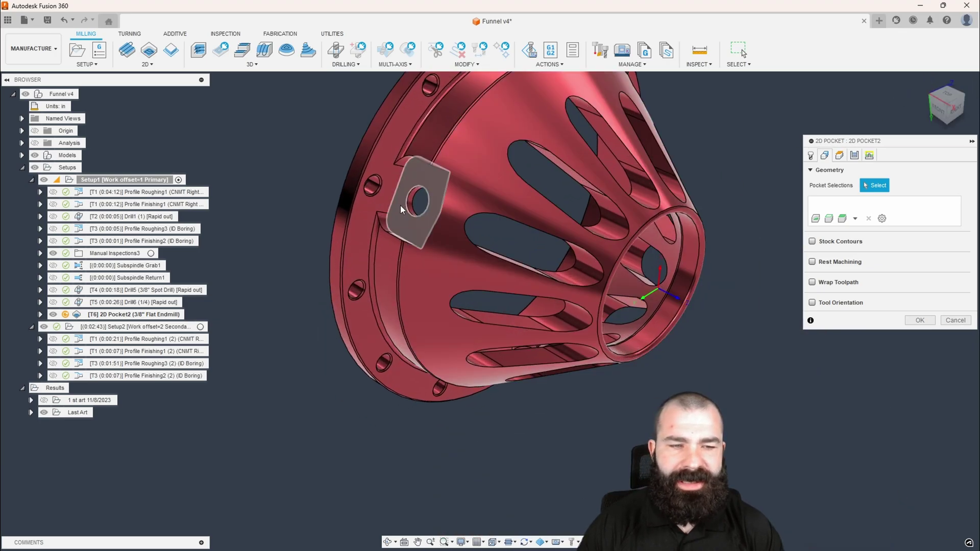
left_click(573, 268)
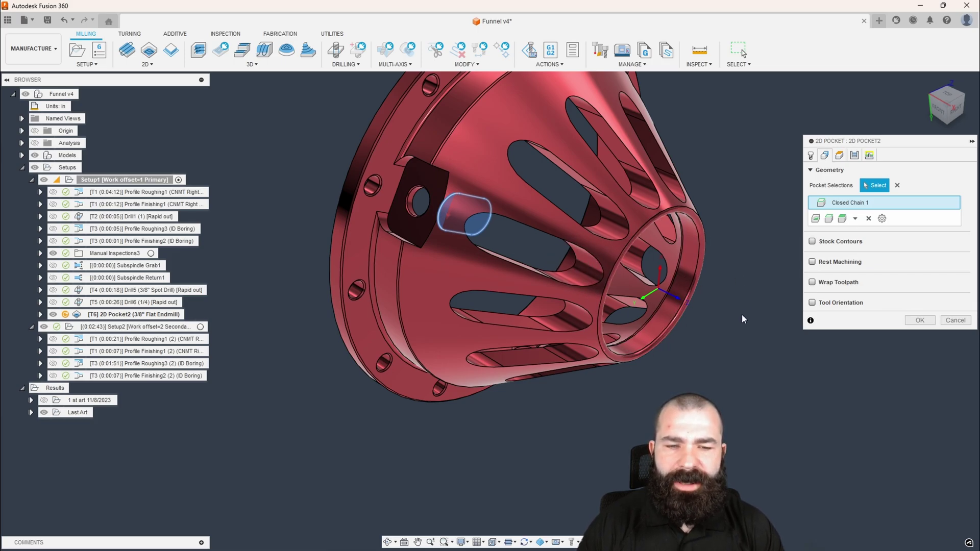
left_click(917, 321)
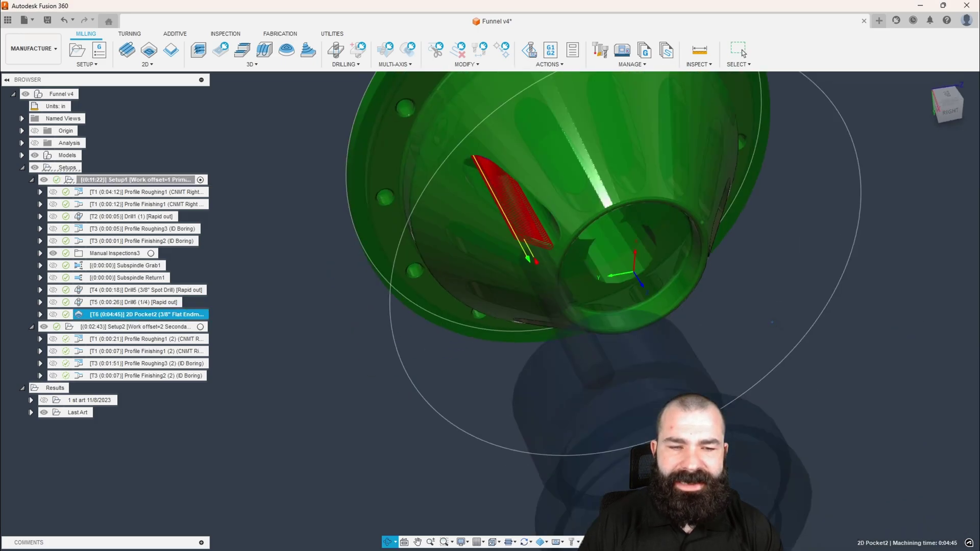
Step: Inspect the 2D Pocket toolpath's tool direction and its cuts along the angled slot
middle_click_drag(772, 322, 818, 229, "shift")
key("Escape")
scroll(611, 304, "up", 5)
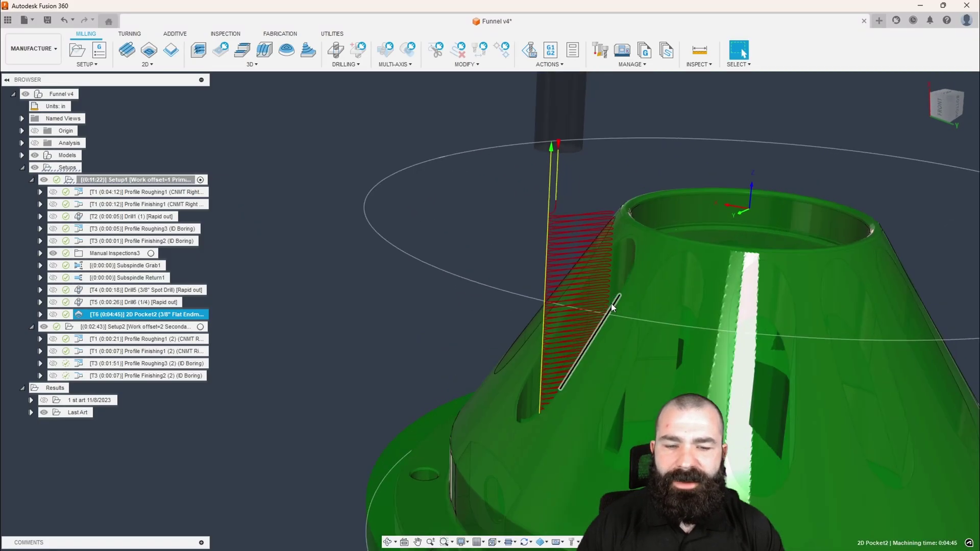
mouse_move(613, 280)
middle_mouse_down("shift")
mouse_move(656, 286)
mouse_move(616, 277)
middle_mouse_up("shift")
mouse_move(534, 402)
middle_mouse_down("shift")
mouse_move(555, 425)
mouse_move(545, 406)
middle_mouse_up("shift")
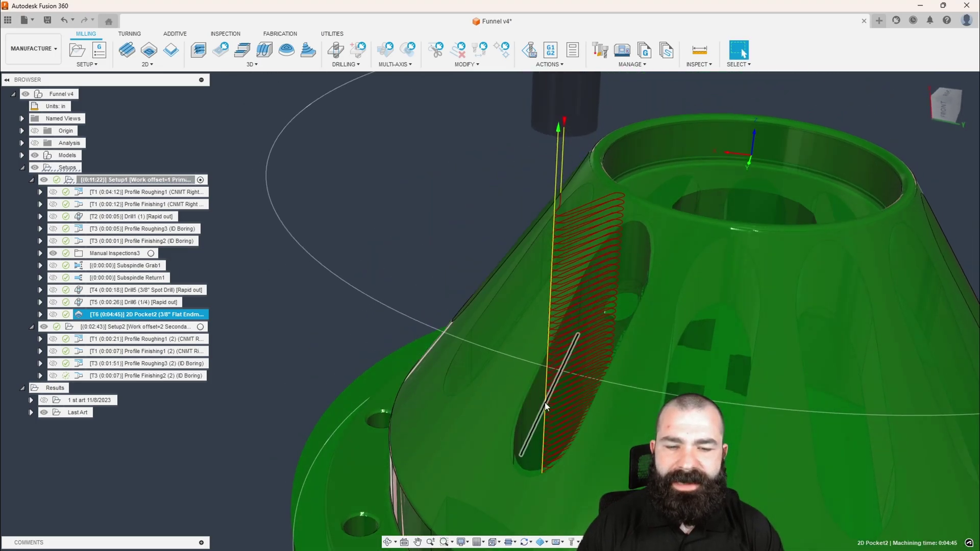
scroll(545, 374, "down", 2)
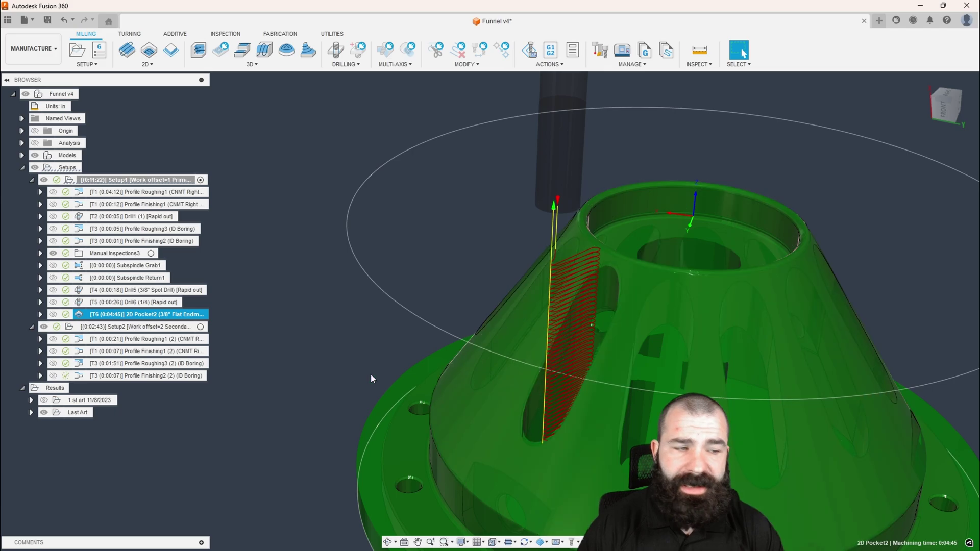
Step: Enable multiple depths in the 2D Pocket operation with a maximum roughing stepdown of .375 in and regenerate its toolpath
double_click(85, 316)
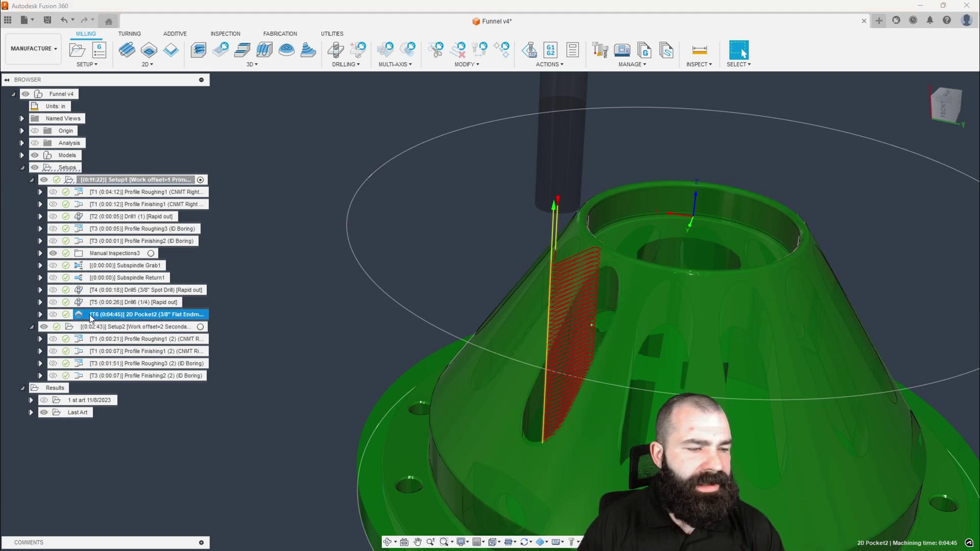
scroll(441, 292, "down", 2)
middle_click_drag(440, 292, 505, 301, "shift")
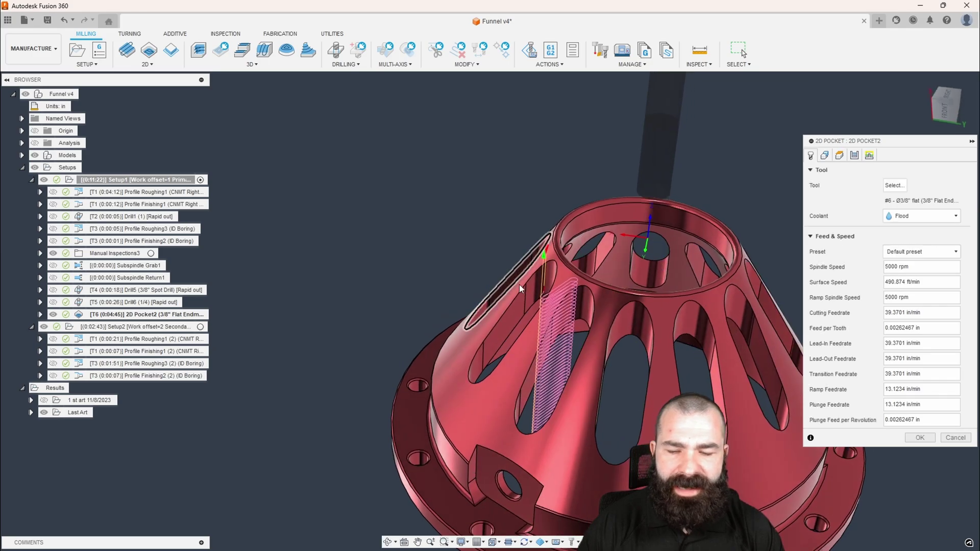
left_click(855, 155)
left_click(812, 329)
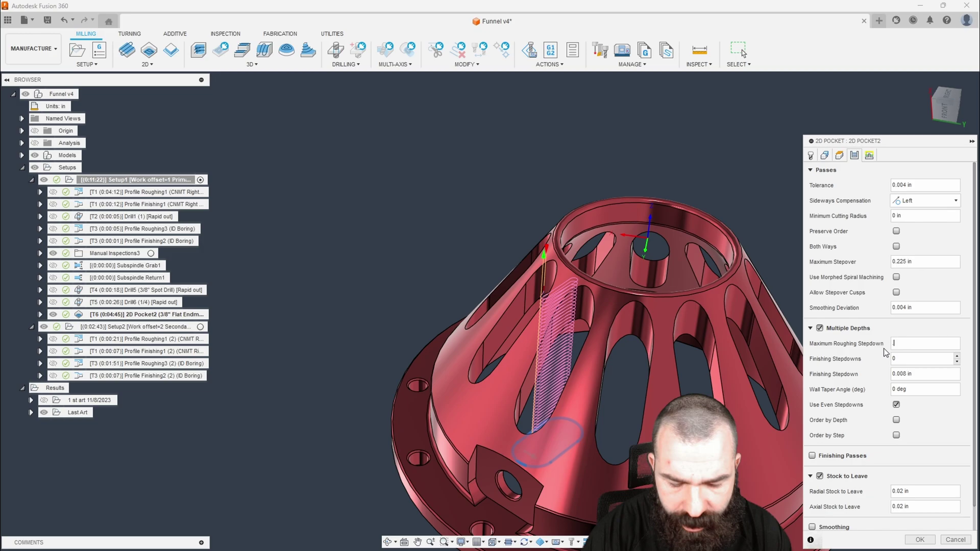
type(".")
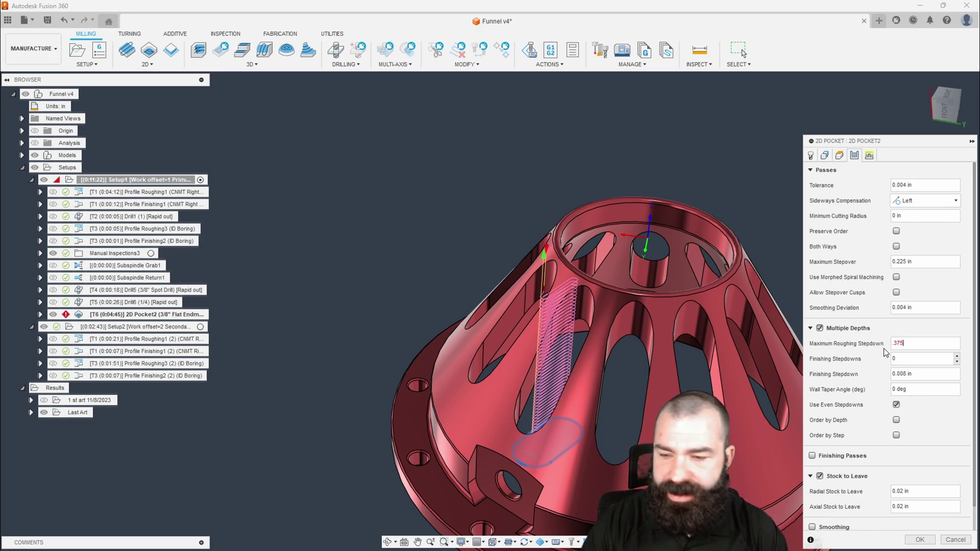
type("375")
key("Return")
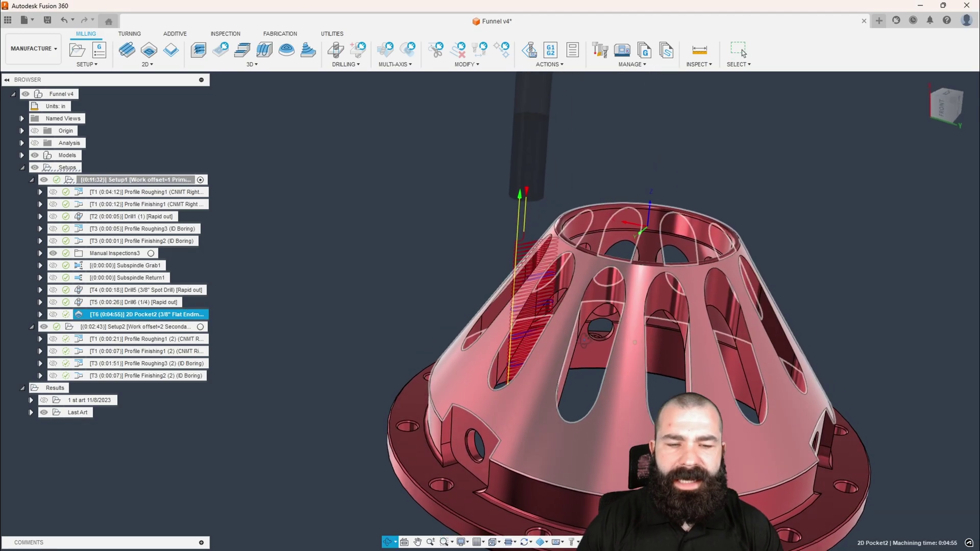
Step: Examine the multi-depth 2D Pocket toolpath against the cone and slot, from the side and from above
middle_click_drag(585, 341, 586, 338, "shift")
scroll(538, 286, "up", 2)
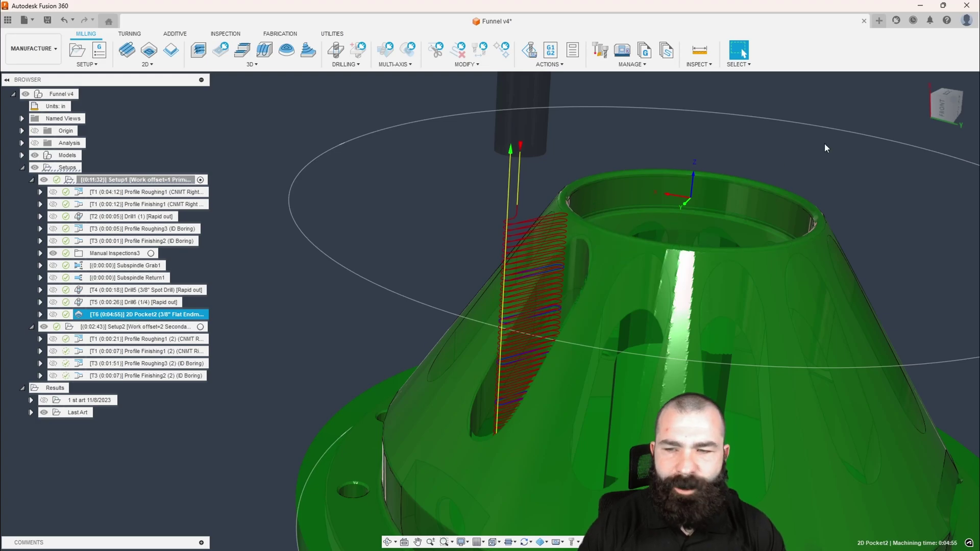
left_click(958, 111)
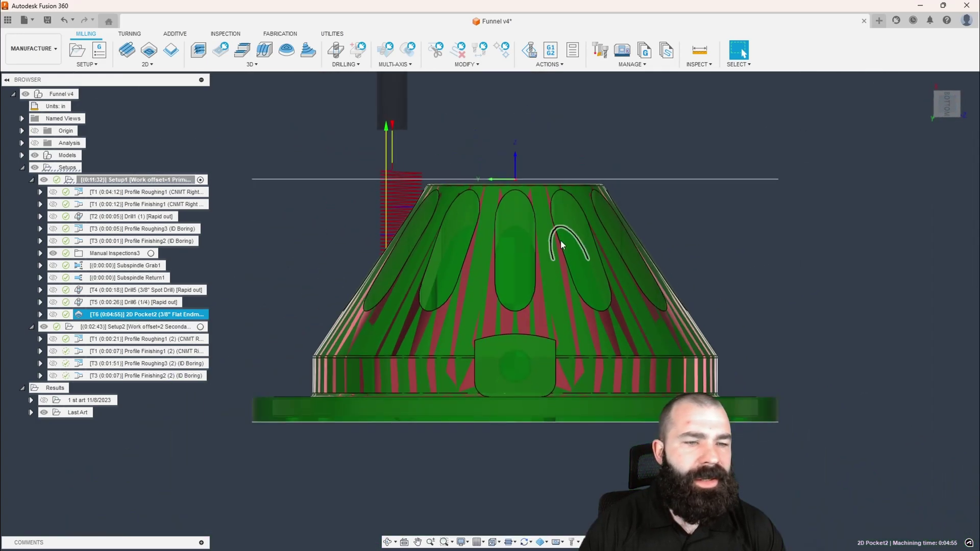
scroll(378, 203, "up", 3)
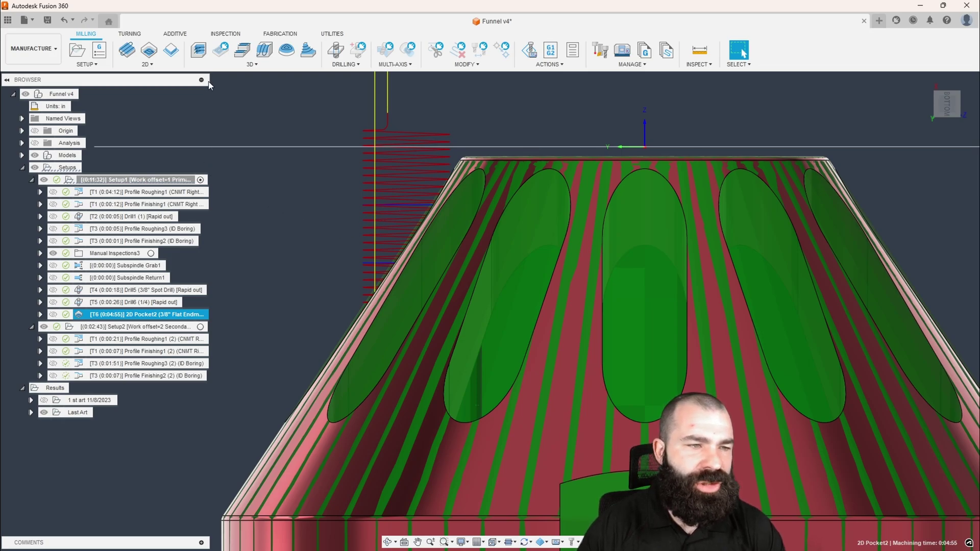
left_click_drag(209, 84, 265, 93)
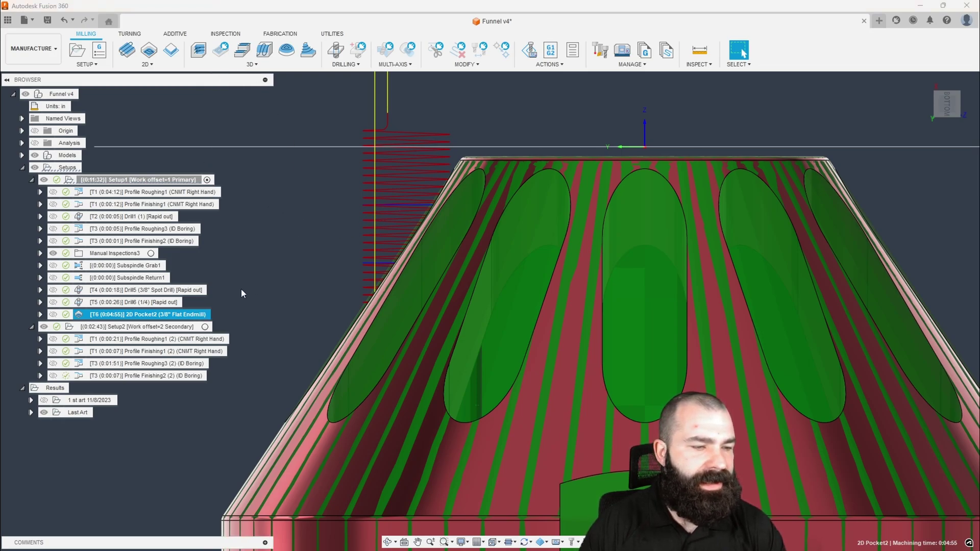
scroll(443, 236, "down", 2)
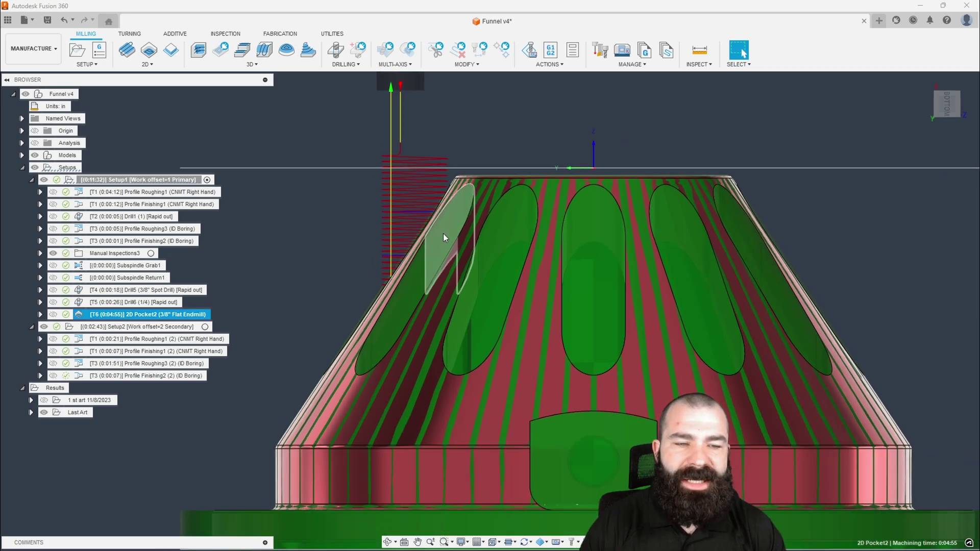
middle_click_drag(443, 234, 505, 253, "shift")
scroll(508, 241, "down", 5)
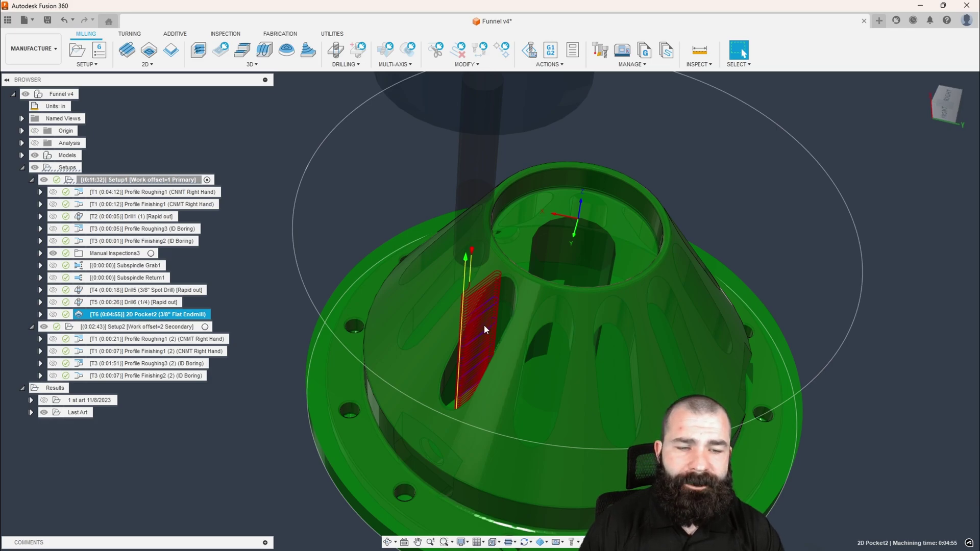
Step: Create a 3D Pocket Clearing operation with the 3/8" flat endmill, using the closed edge chain of the same slot as machining boundary
left_click(250, 64)
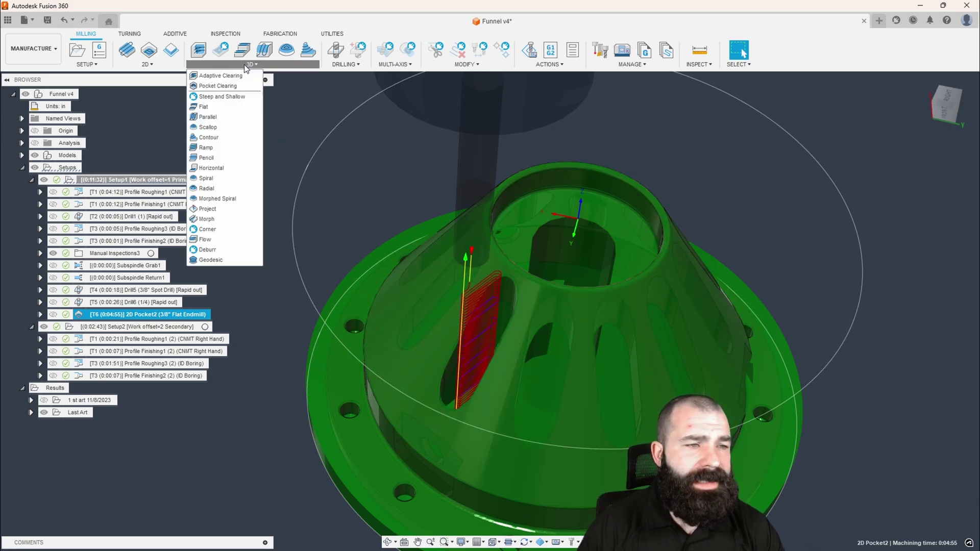
left_click(218, 86)
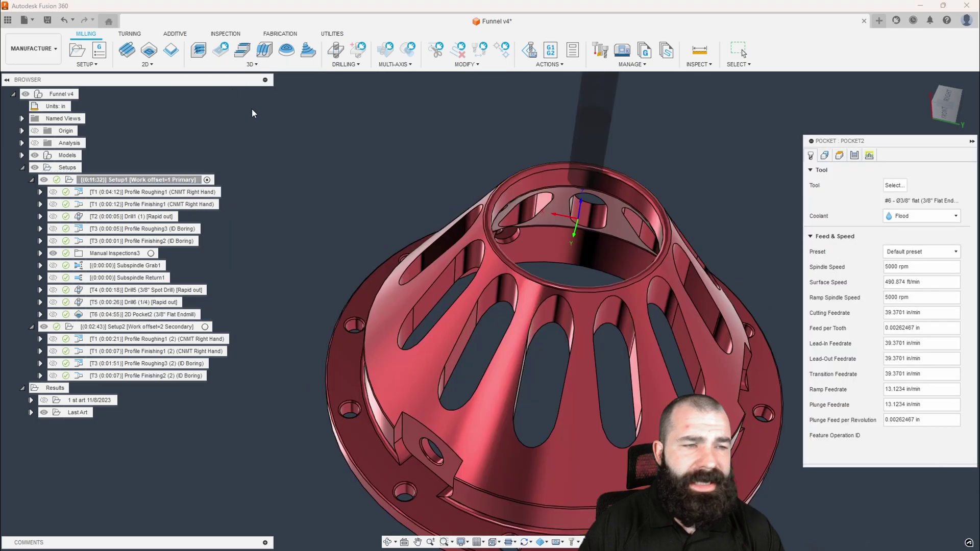
left_click(826, 156)
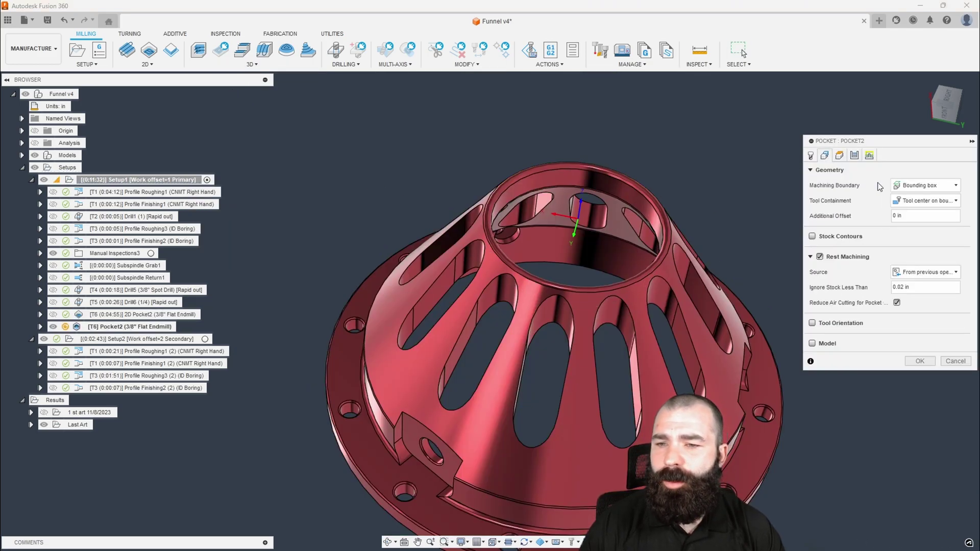
left_click(926, 185)
left_click(912, 231)
scroll(472, 335, "up", 3)
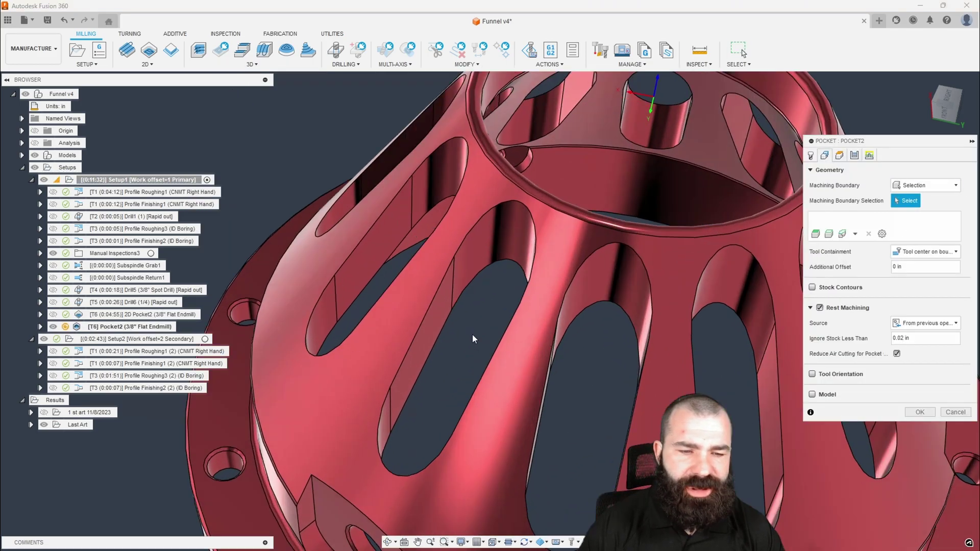
left_click(446, 322)
scroll(480, 326, "down", 5)
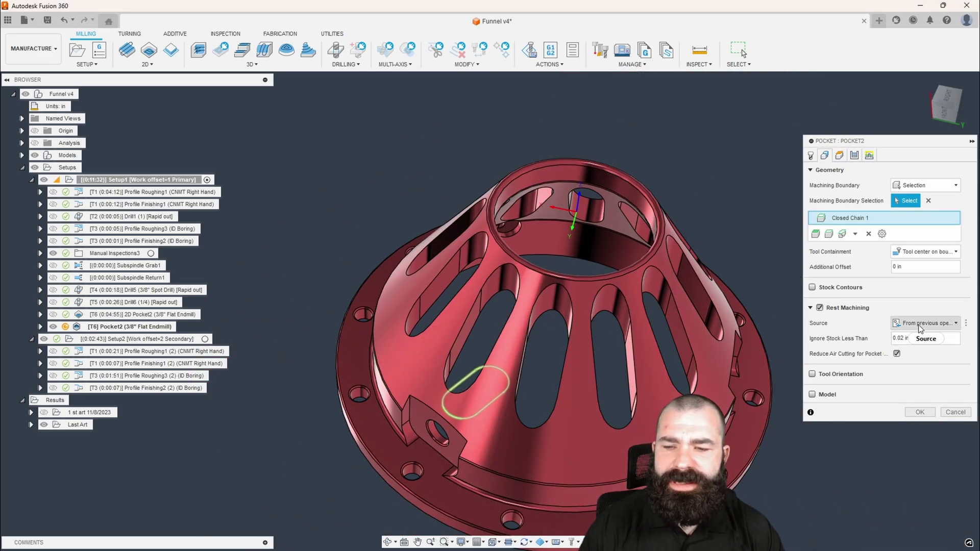
left_click(920, 412)
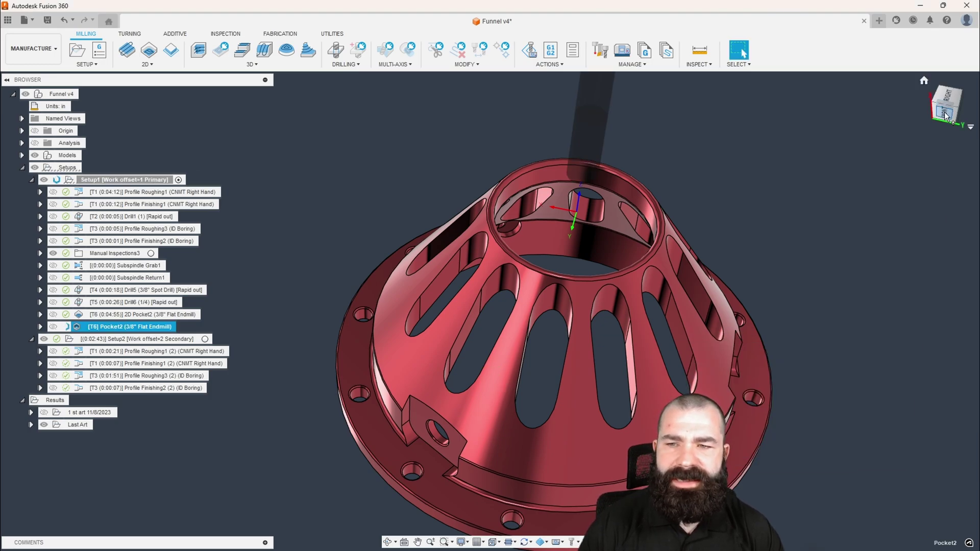
Step: Move the 3D Pocket Clearing operation ahead of the 2D Pocket operation in Setup1 and regenerate its toolpath
middle_click_drag(901, 183, 866, 169, "shift")
scroll(531, 258, "up", 2)
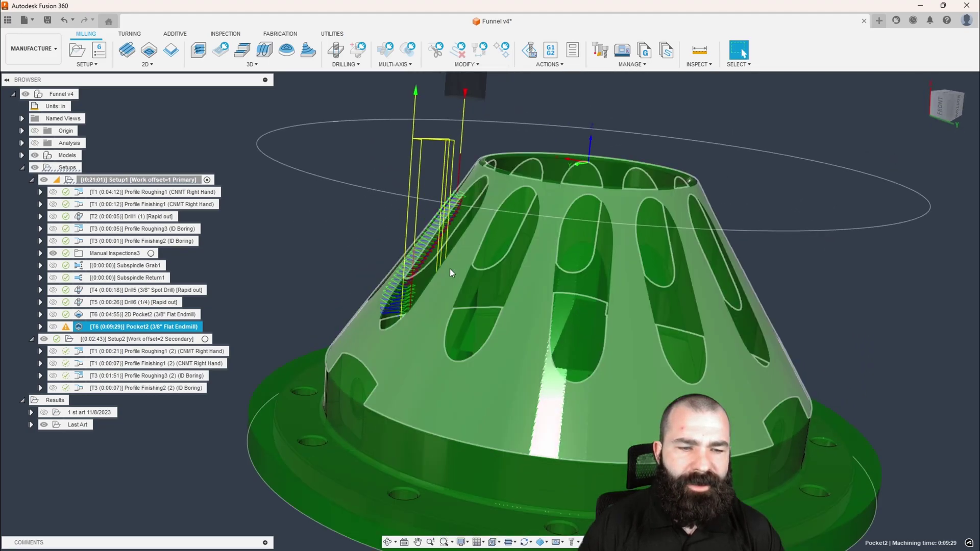
scroll(507, 262, "down", 2)
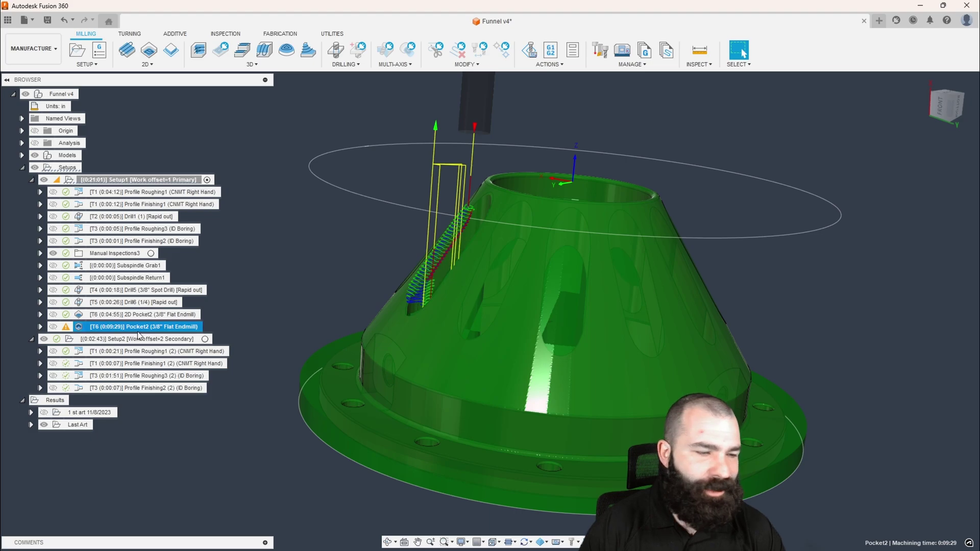
left_click_drag(88, 332, 235, 336)
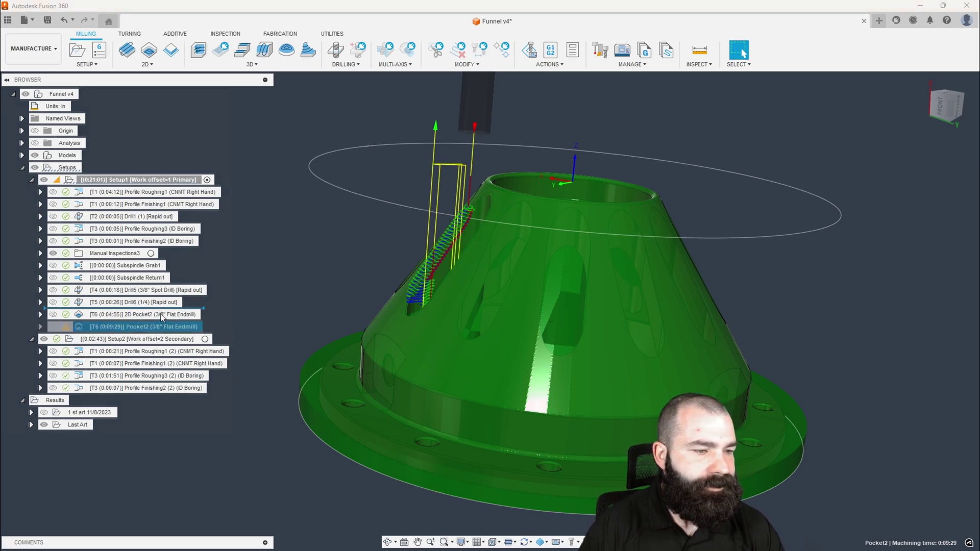
left_click_drag(163, 316, 161, 315)
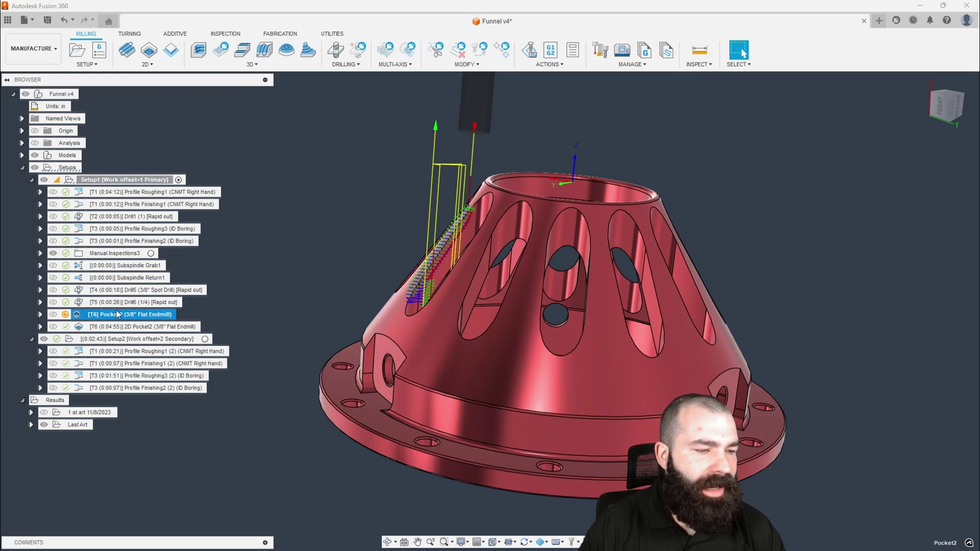
key("ctrl+g")
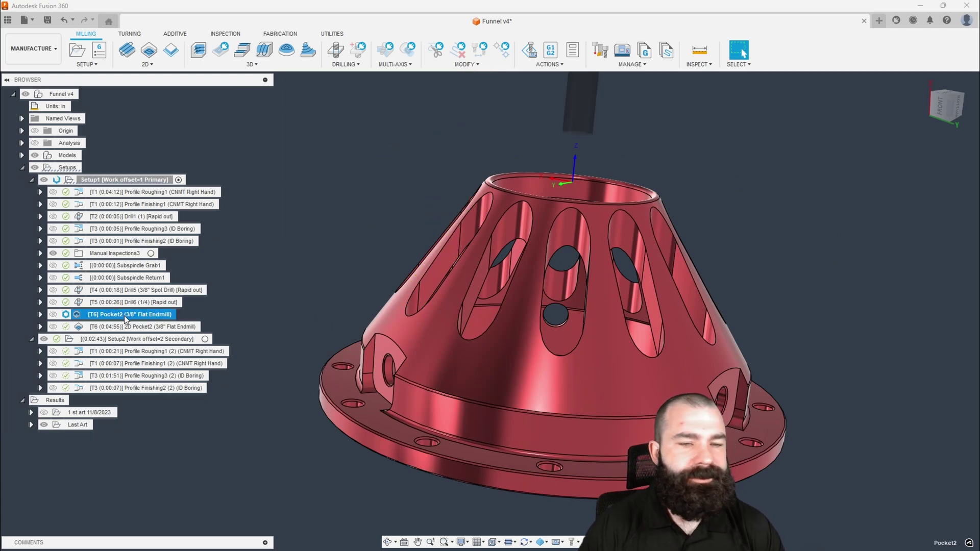
Step: Set the Pocket Clearing operation's bottom height to a selection and pick the slot's lower curved edge as reference
middle_click_drag(339, 290, 332, 263, "shift")
scroll(384, 217, "up", 2)
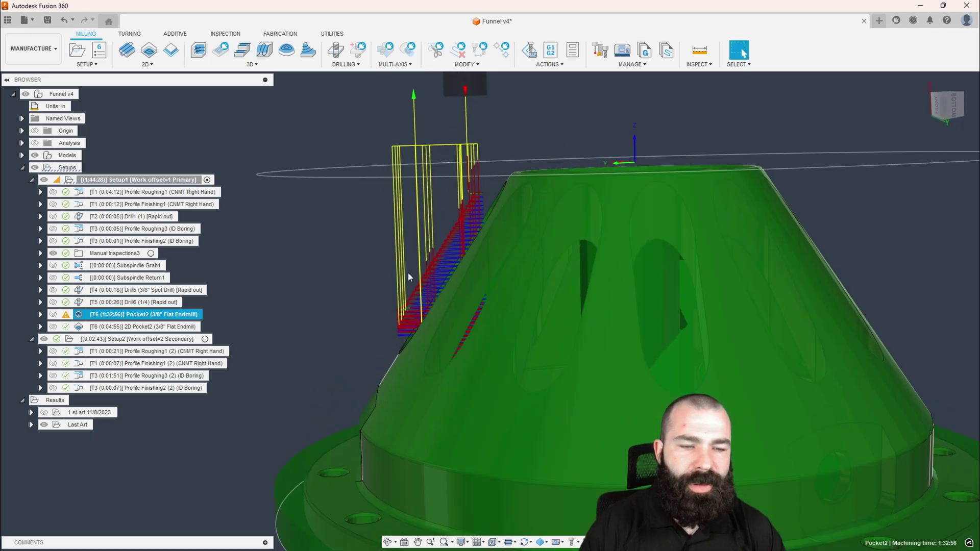
middle_click_drag(477, 183, 467, 188, "shift")
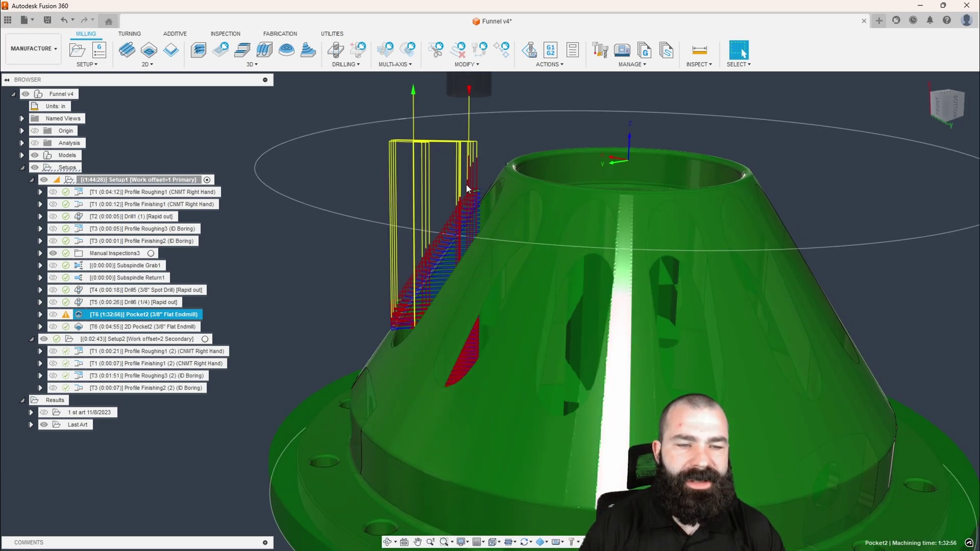
middle_click_drag(412, 275, 423, 443, "shift")
double_click(97, 315)
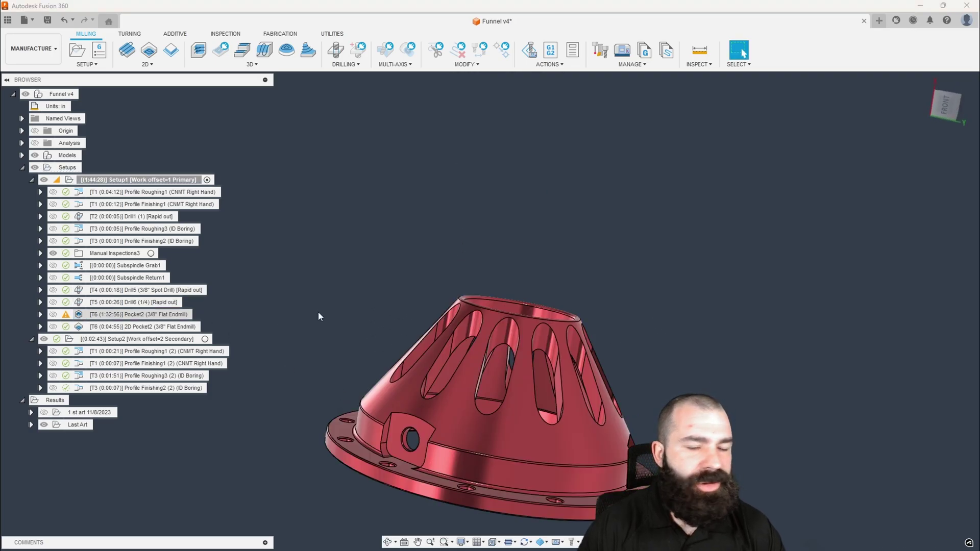
left_click(840, 155)
left_click(870, 338)
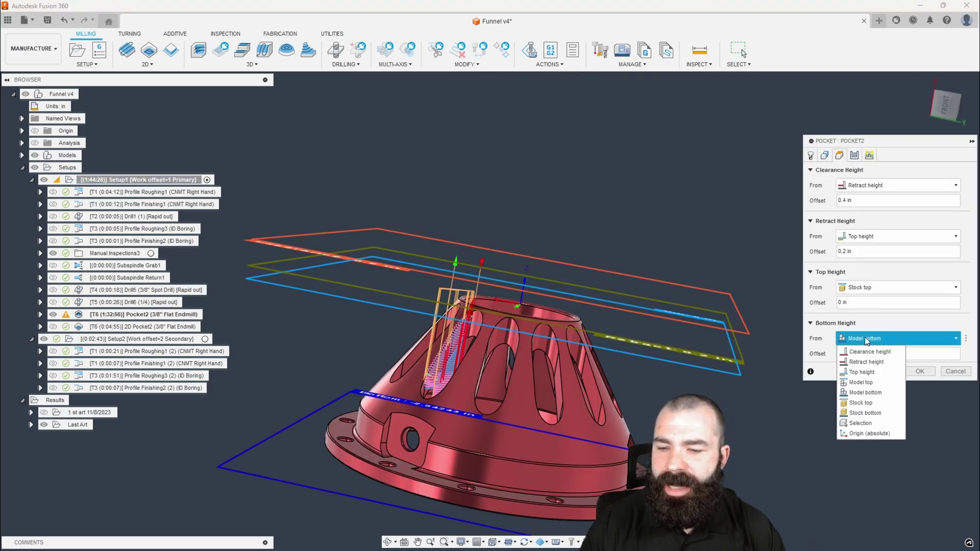
left_click(868, 424)
middle_click_drag(475, 337, 458, 426, "shift")
scroll(458, 424, "up", 8)
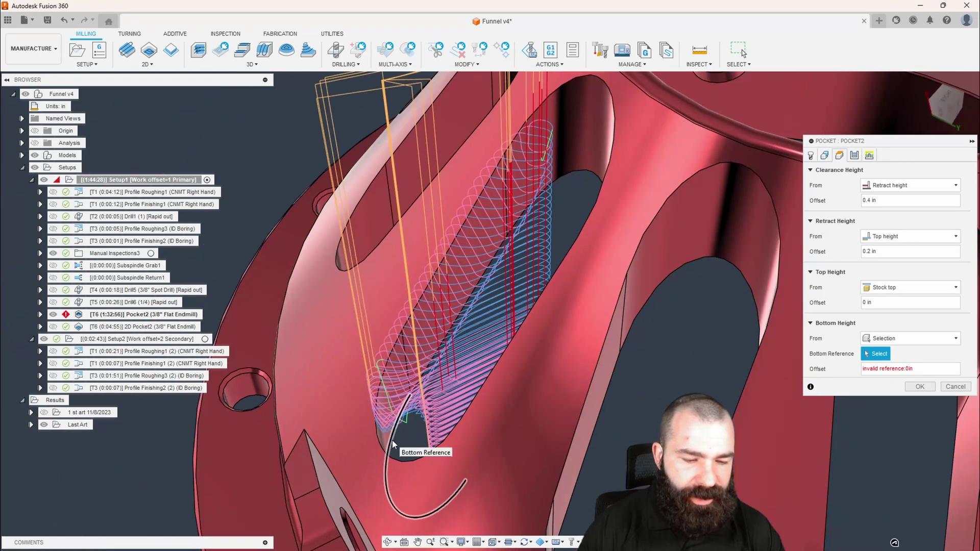
left_click(393, 444)
Step: Lower the Pocket Clearing bottom height with an offset of -0.4 in and regenerate the toolpath
scroll(414, 403, "down", 5)
middle_click_drag(448, 375, 411, 306, "shift")
left_click(932, 117)
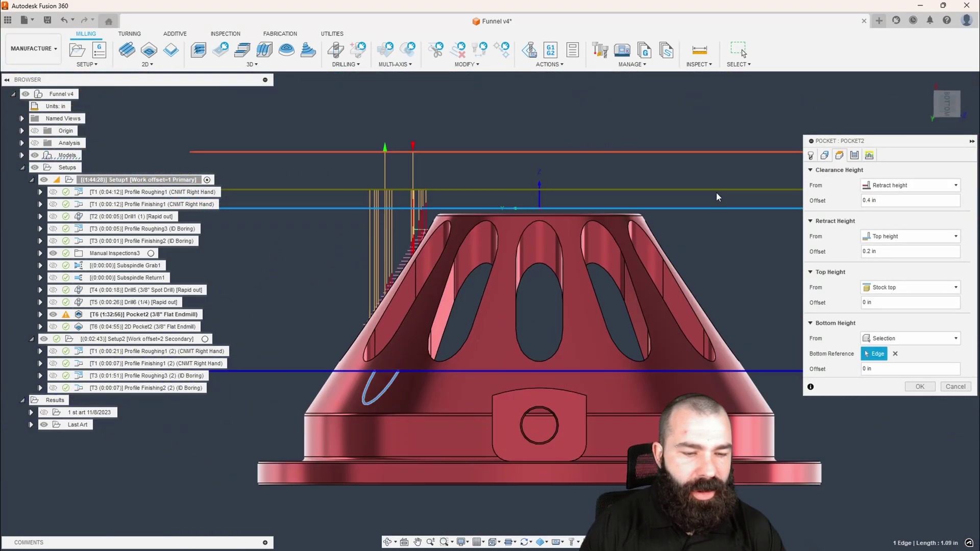
scroll(429, 353, "up", 3)
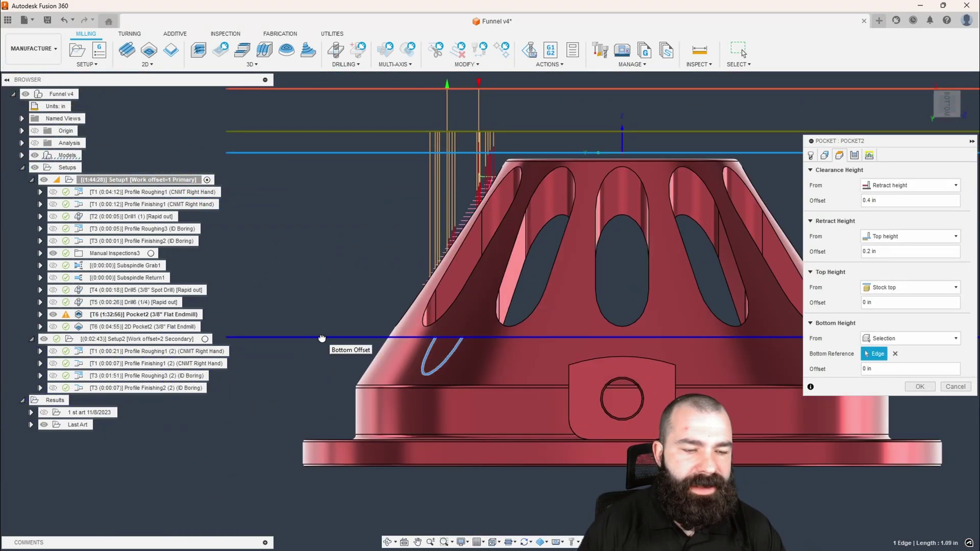
left_click_drag(322, 339, 322, 379)
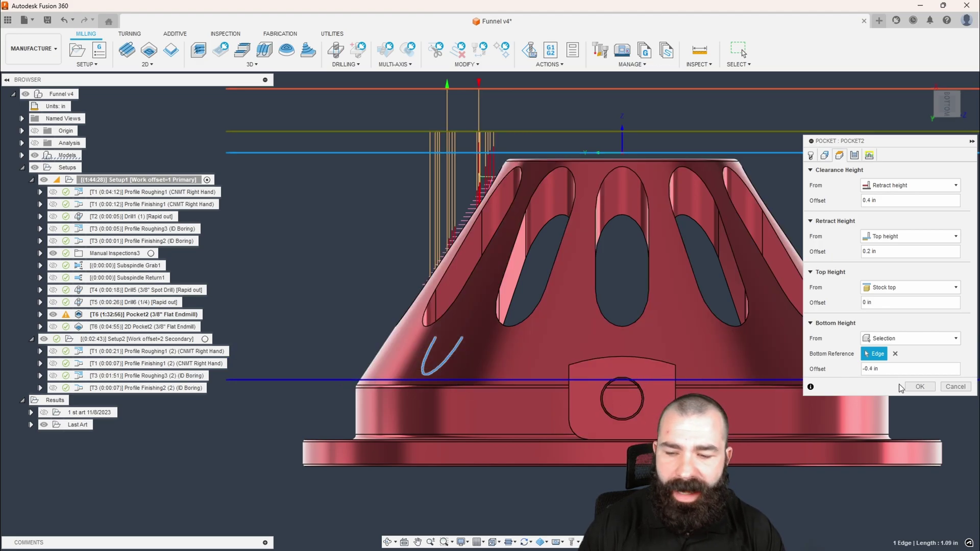
left_click(918, 387)
Step: Inspect the shortened Pocket Clearing toolpath around the slot and compare it with the 2D Pocket toolpath
middle_click_drag(368, 244, 460, 383, "shift")
scroll(446, 280, "down", 3)
middle_click_drag(446, 235, 442, 289, "shift")
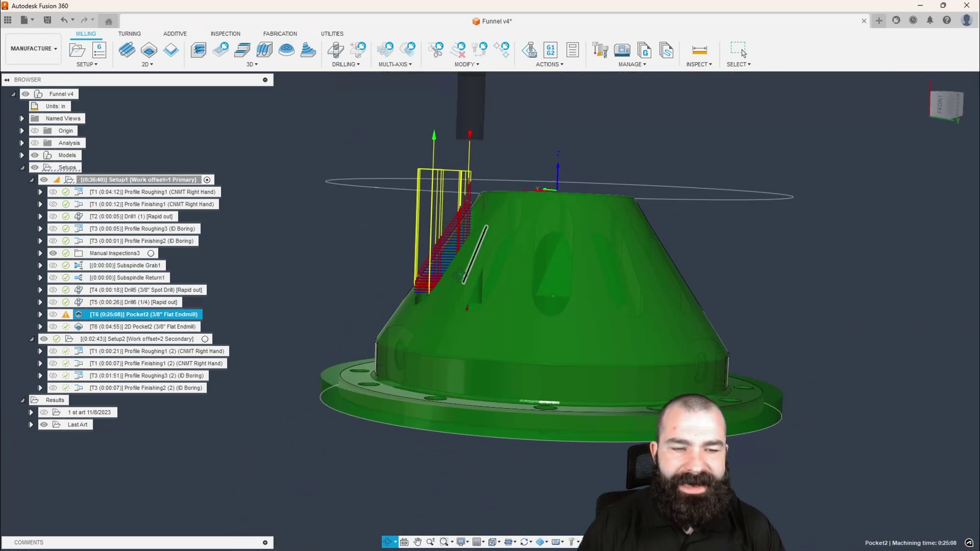
scroll(469, 250, "up", 5)
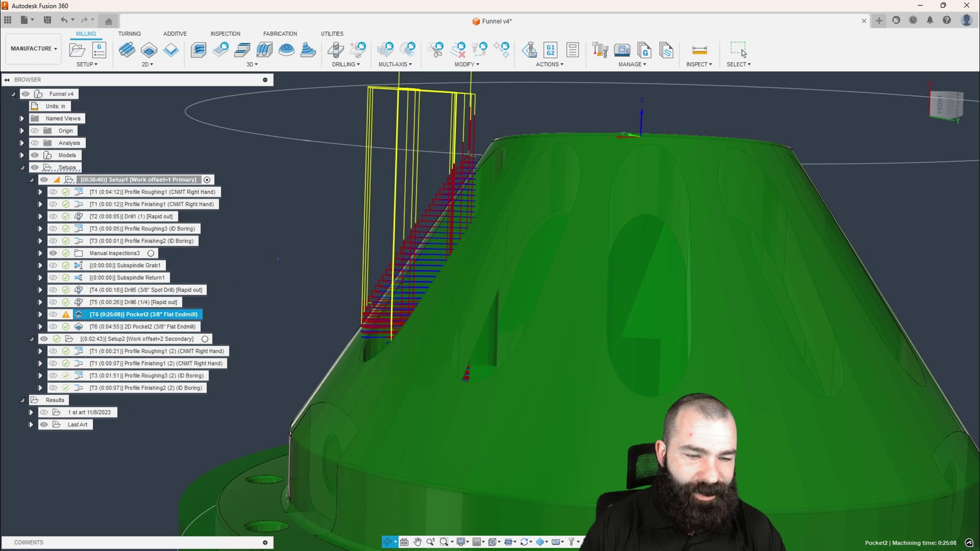
middle_click_drag(228, 287, 429, 264, "shift")
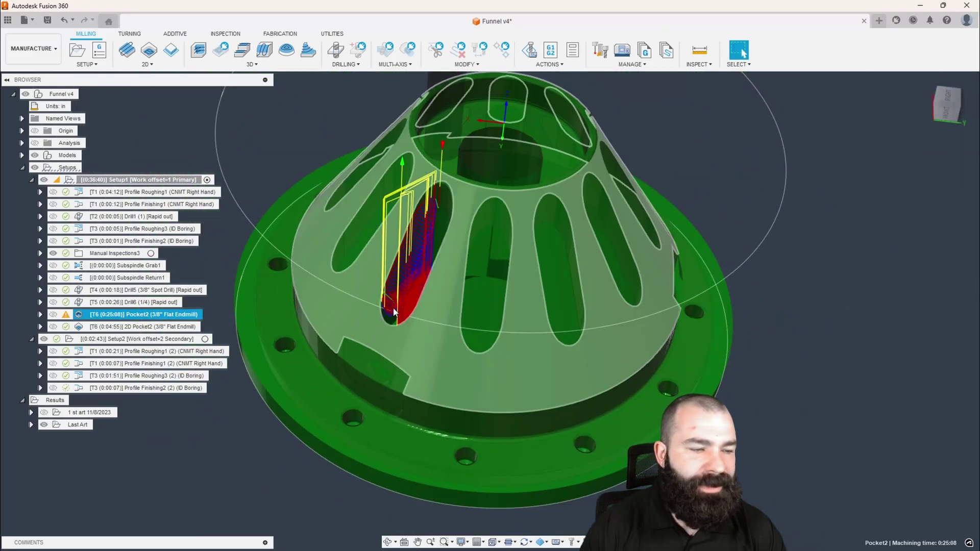
scroll(715, 321, "down", 2)
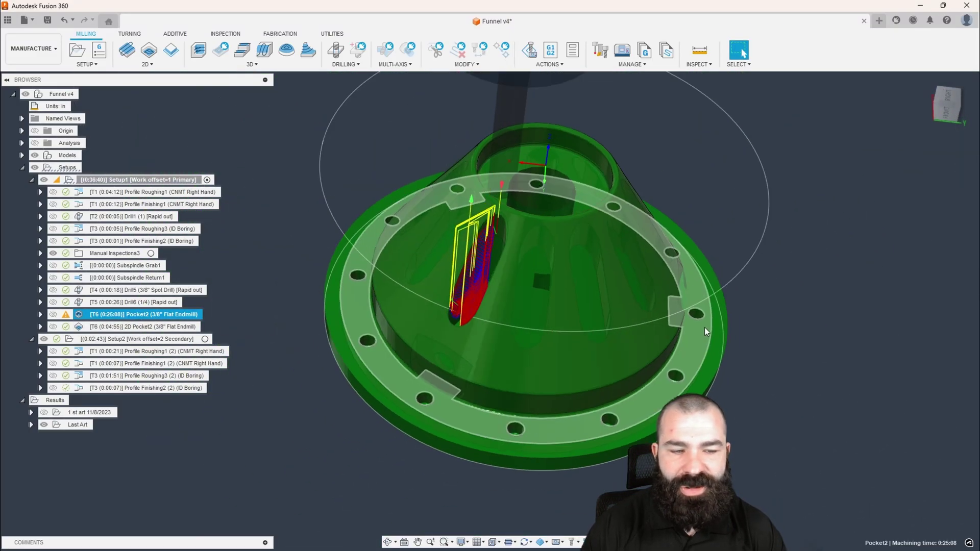
left_click(94, 331)
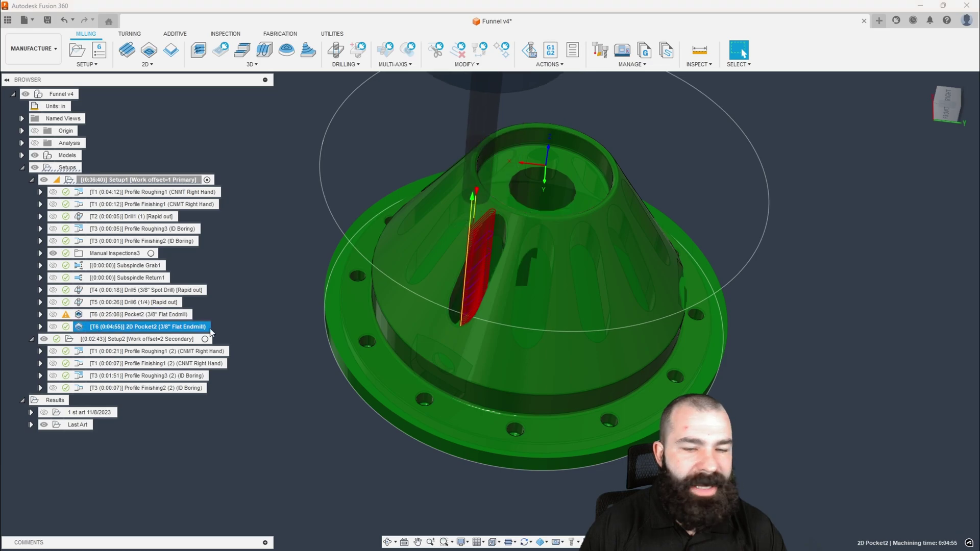
Step: Compare the 2D Pocket and Pocket Clearing toolpaths in the slot, examining the retract moves between cuts
middle_click_drag(327, 302, 507, 256, "shift")
scroll(508, 255, "up", 2)
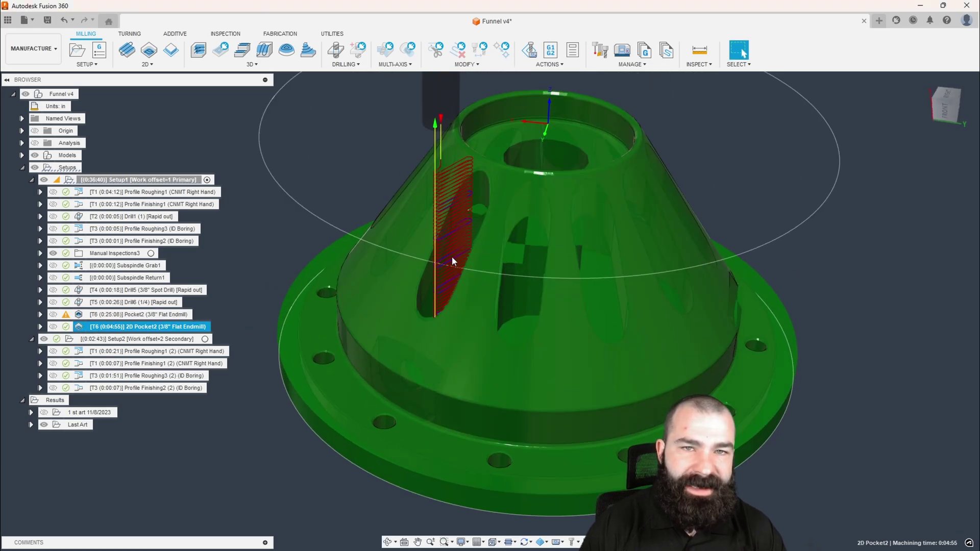
scroll(465, 230, "down", 5)
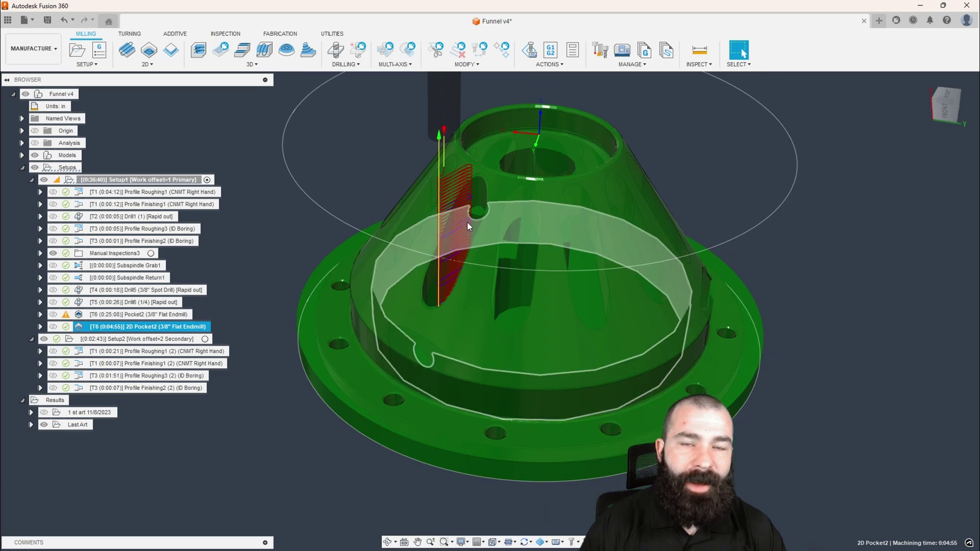
left_click(128, 316)
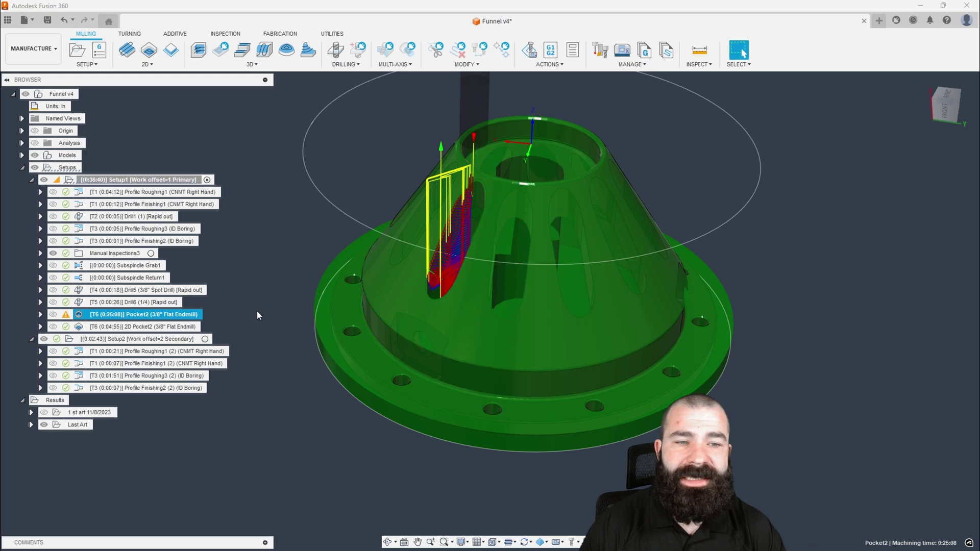
scroll(449, 184, "up", 5)
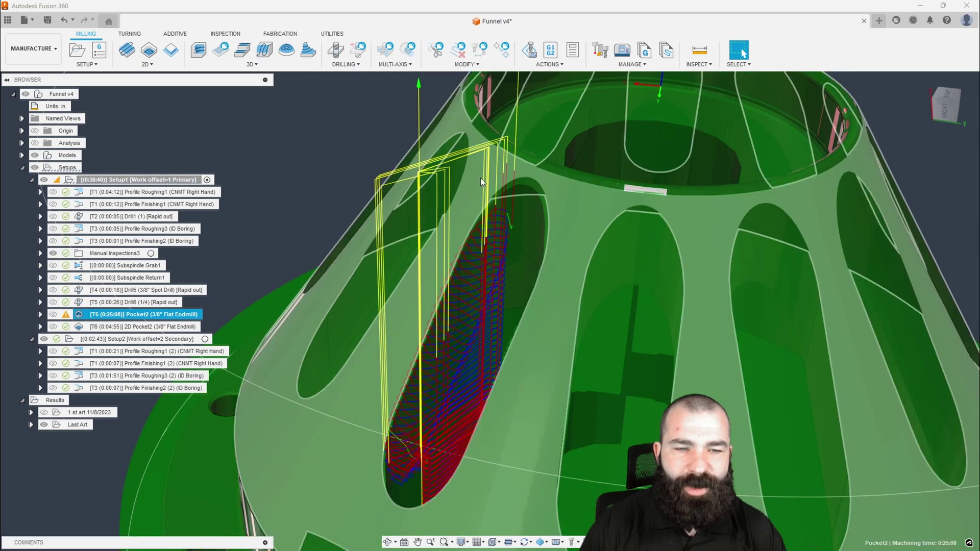
middle_click_drag(382, 222, 440, 310, "shift")
scroll(440, 311, "down", 3)
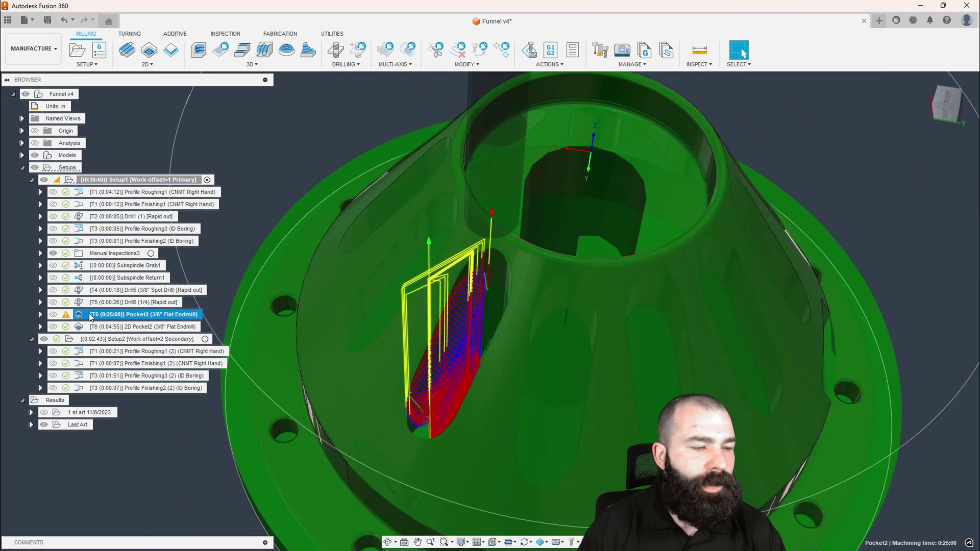
Step: Set the Pocket Clearing operation's maximum stay-down distance to .03 in and regenerate its toolpath
double_click(85, 315)
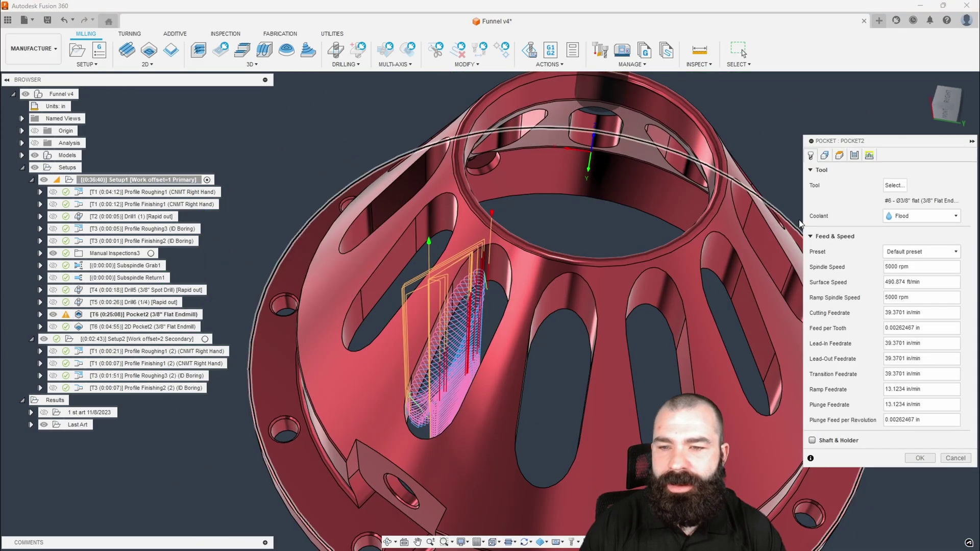
left_click(871, 156)
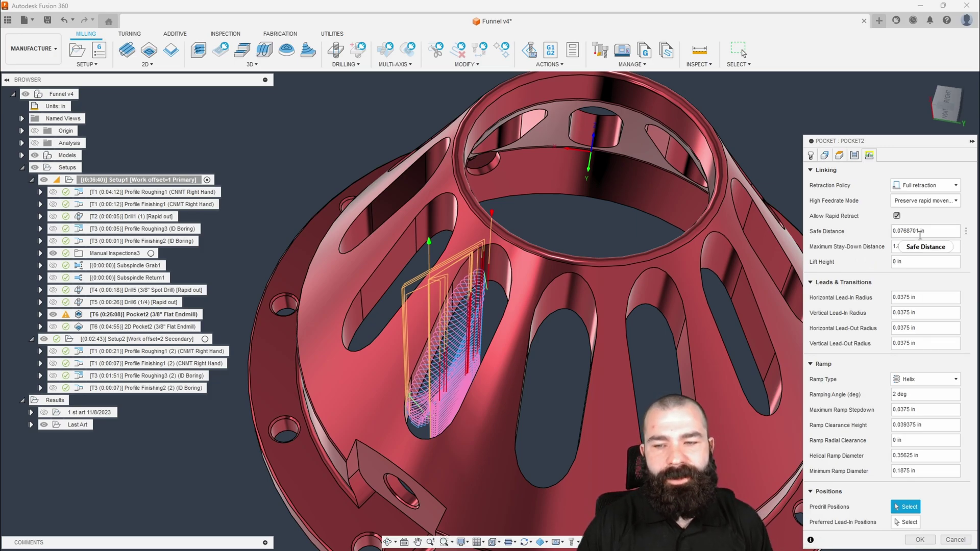
mouse_move(921, 234)
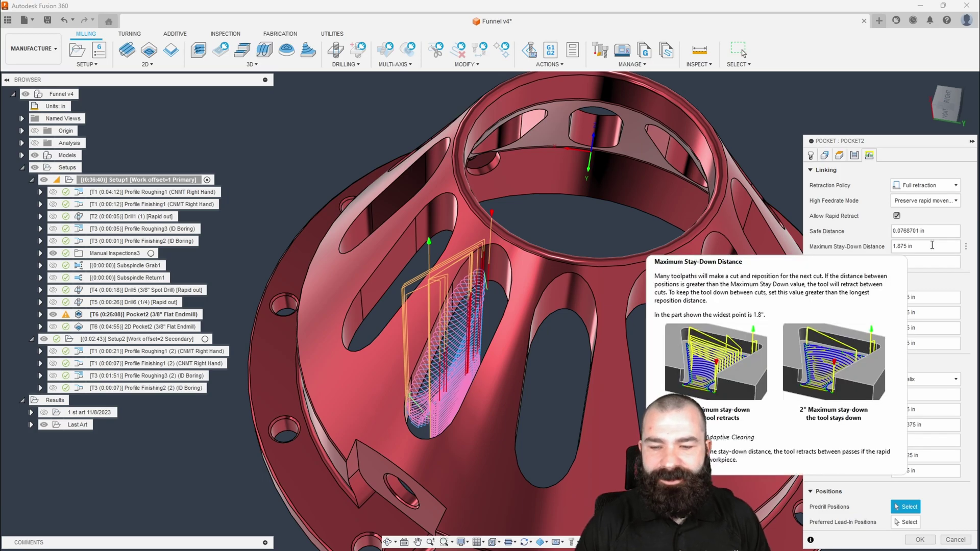
left_click(933, 246)
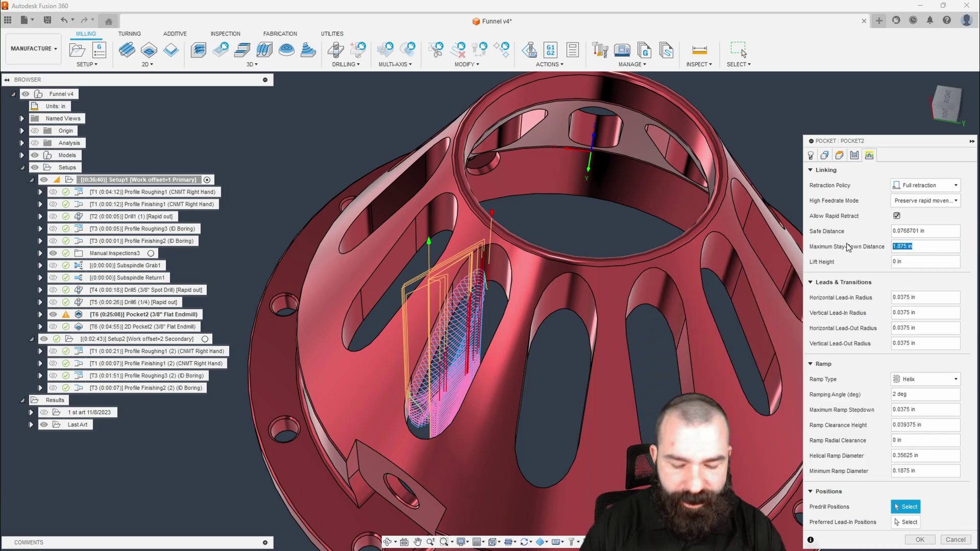
type("03")
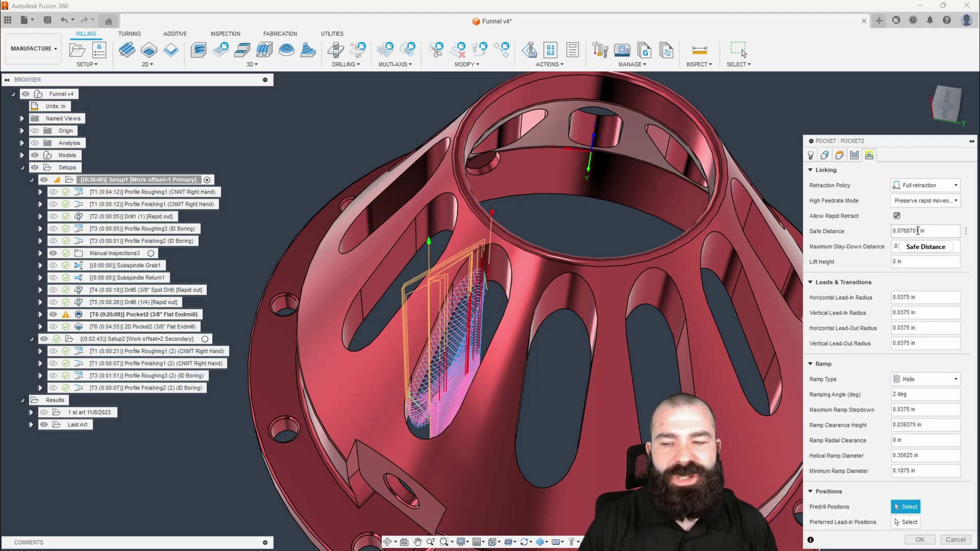
mouse_move(918, 231)
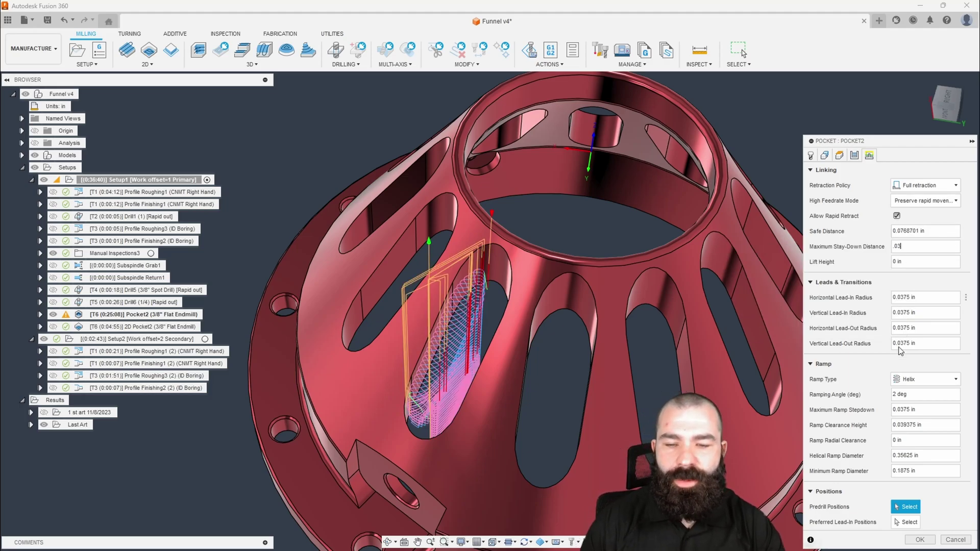
left_click(919, 540)
Step: Examine the regenerated Pocket Clearing toolpath's retracts around the slot and compare them with the 2D Pocket toolpath
middle_click_drag(634, 413, 589, 320, "shift")
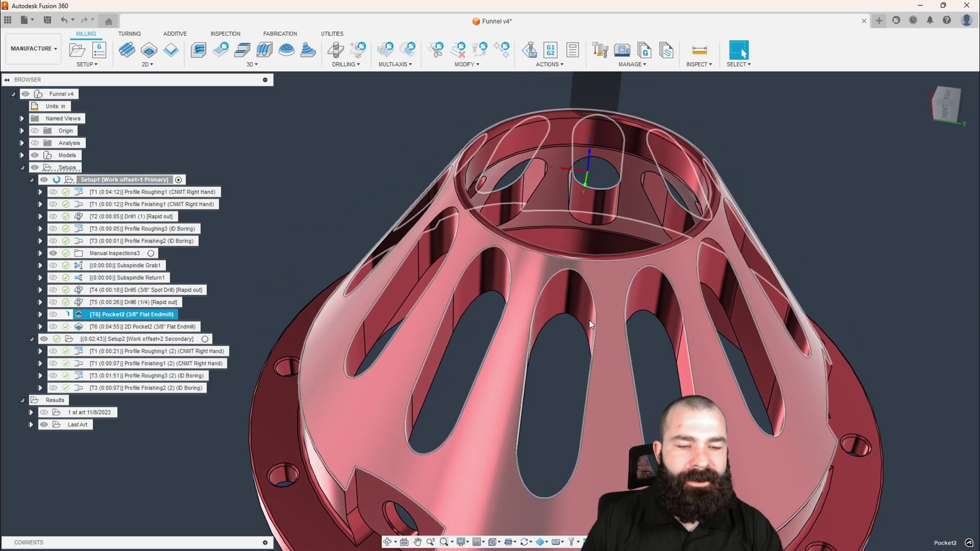
scroll(489, 326, "down", 2)
scroll(491, 329, "up", 2)
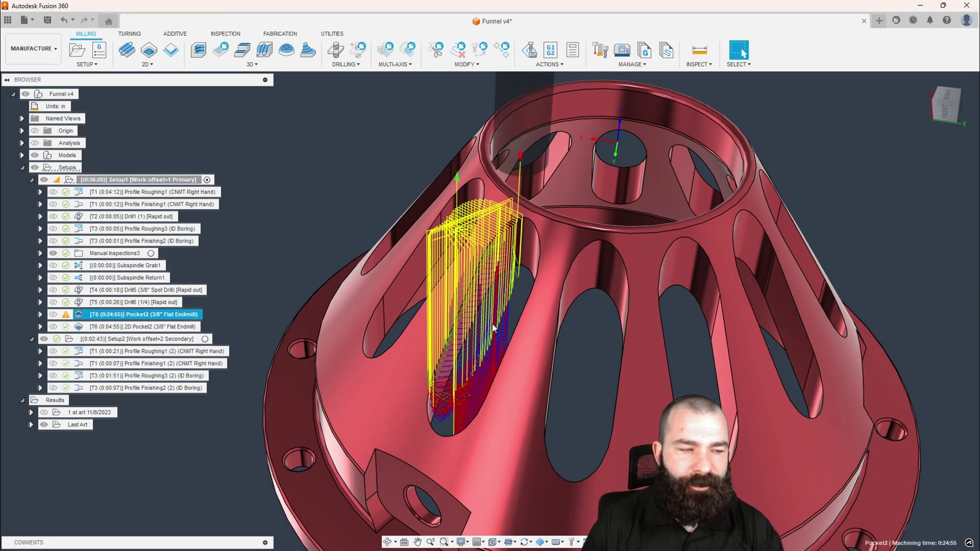
scroll(495, 331, "up", 5)
middle_click_drag(495, 330, 534, 322, "shift")
left_click(153, 326)
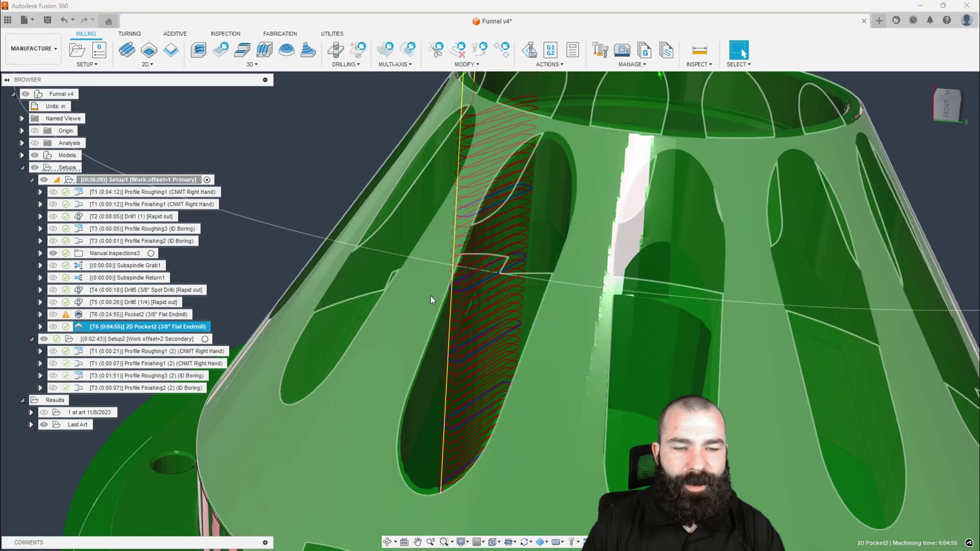
scroll(457, 319, "down", 3)
middle_click_drag(457, 320, 464, 343, "shift")
scroll(464, 346, "down", 4)
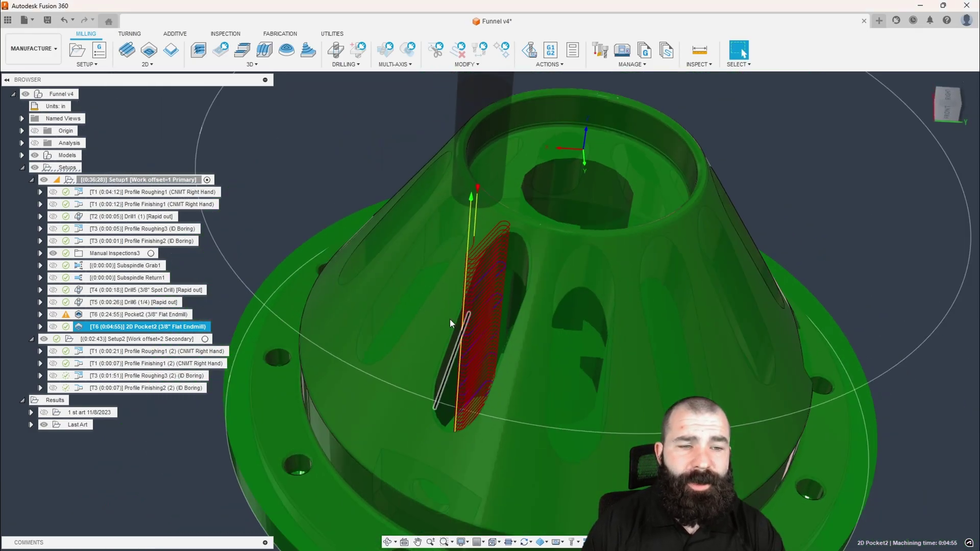
Step: Create a 2D Contour operation on the slot's closed chain, with its top height referenced to the slot's upper curved edge
left_click(171, 49)
left_click(478, 294)
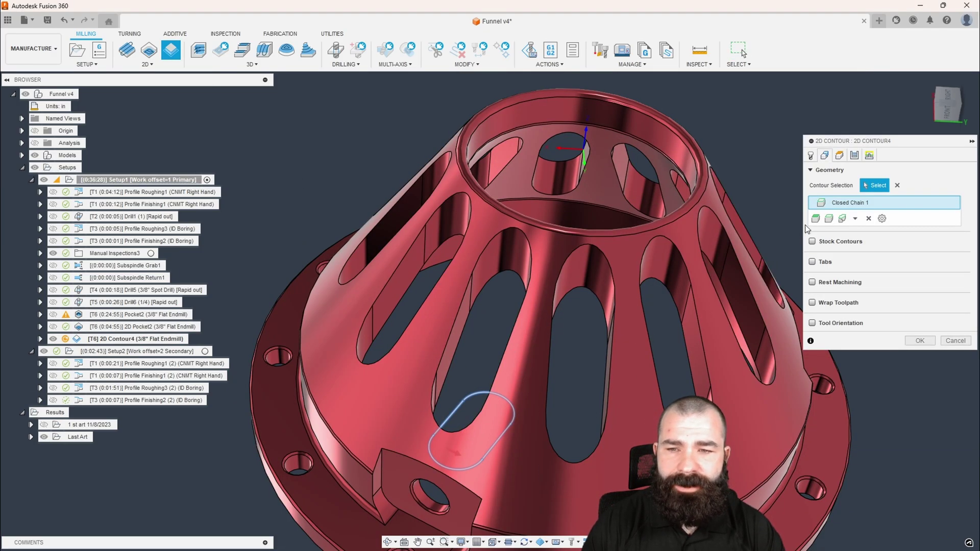
left_click(840, 154)
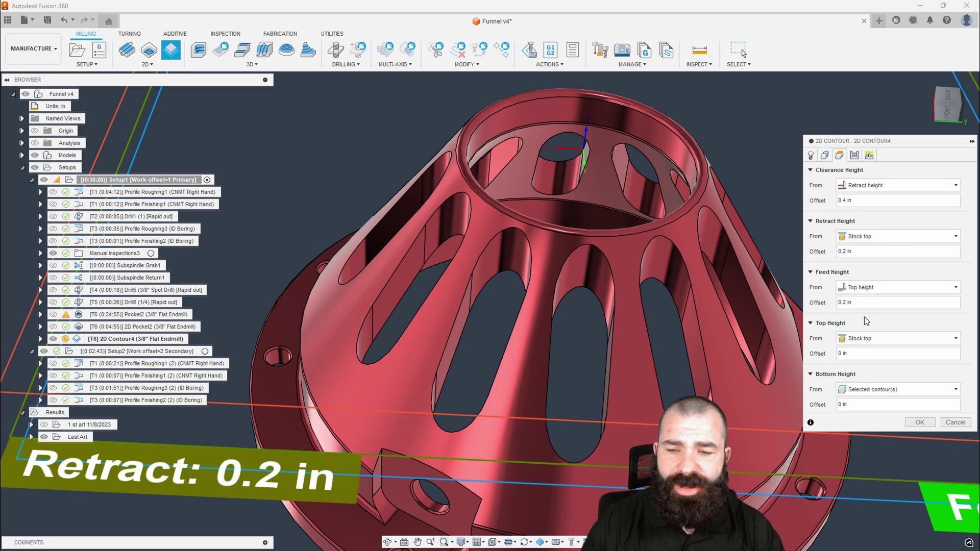
left_click(868, 340)
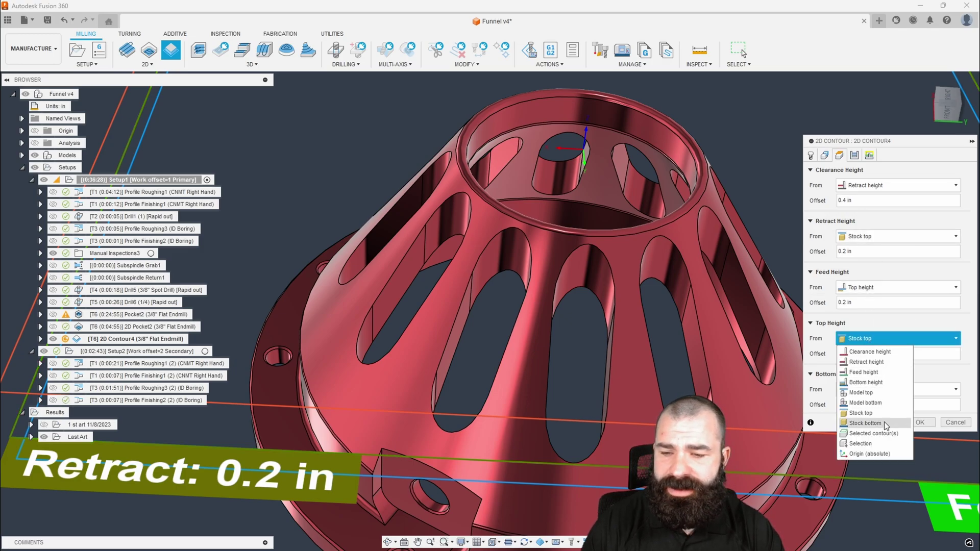
left_click(861, 443)
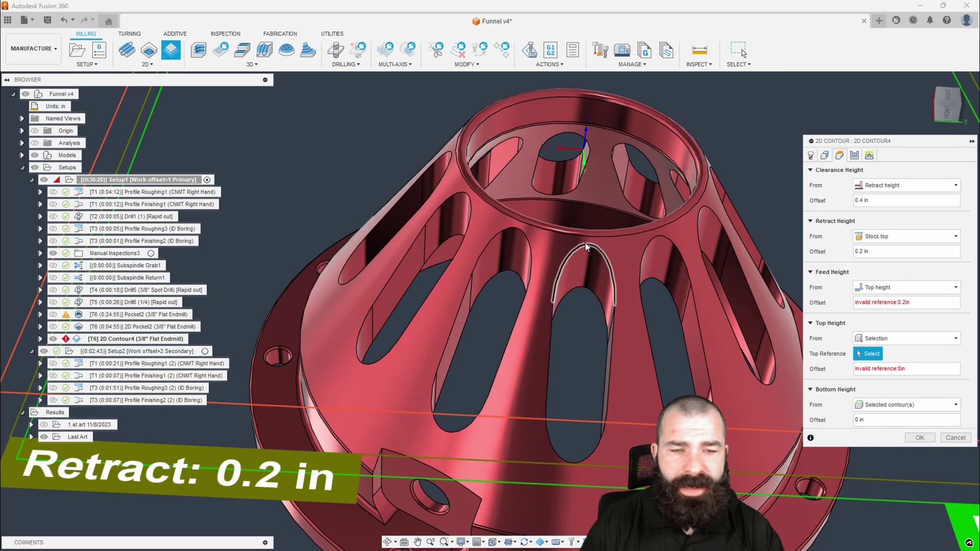
left_click(530, 244)
middle_click_drag(557, 259, 546, 235, "shift")
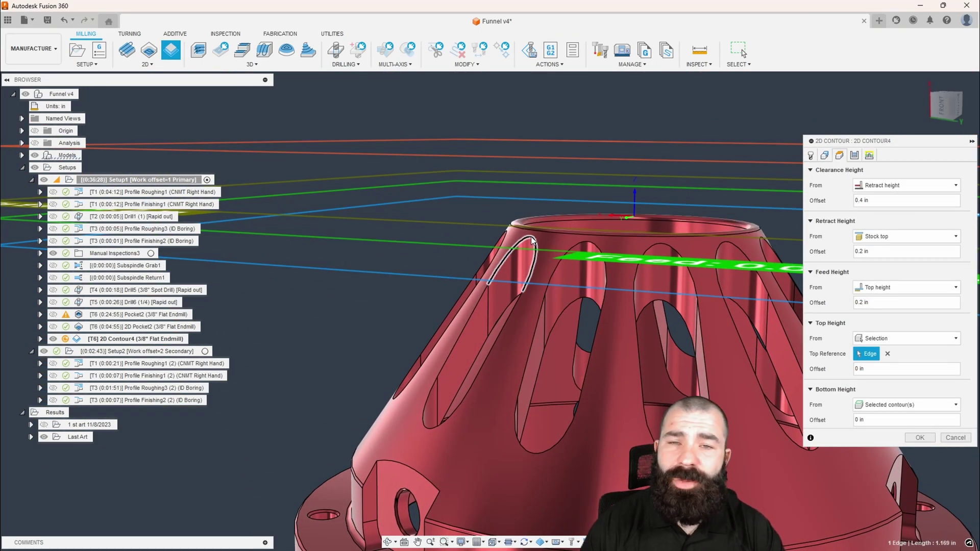
scroll(534, 244, "down", 3)
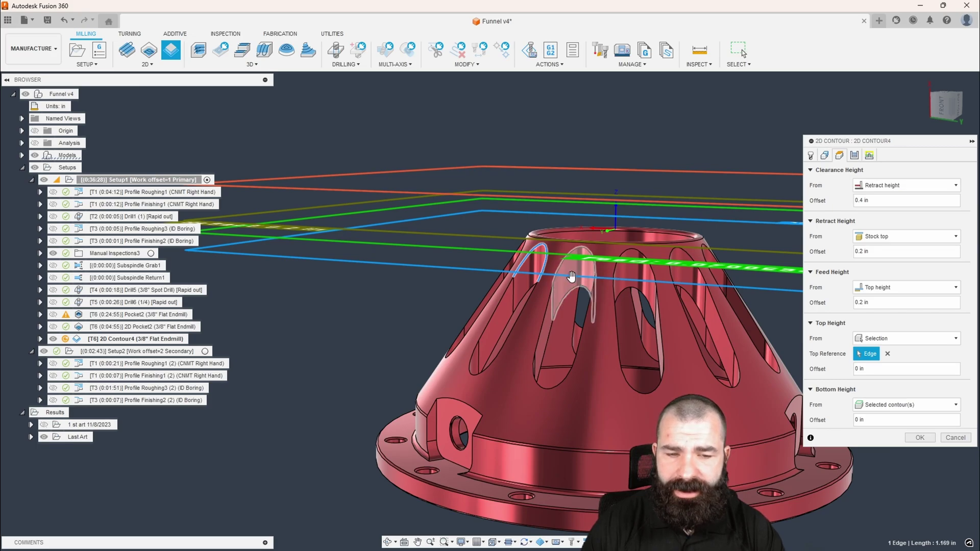
Step: Enable ramping for the 2D Contour operation, generate its toolpath and check it in the slot
left_click(868, 156)
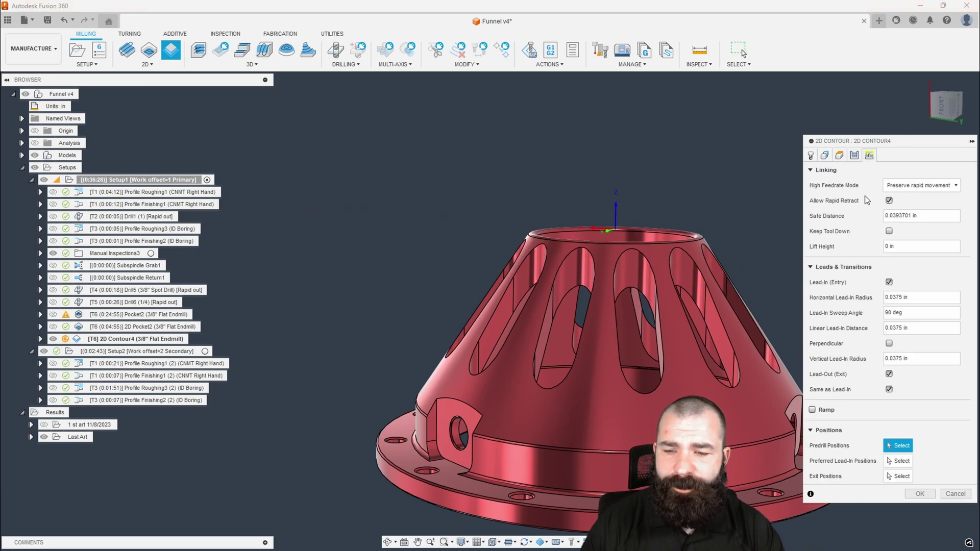
left_click(813, 410)
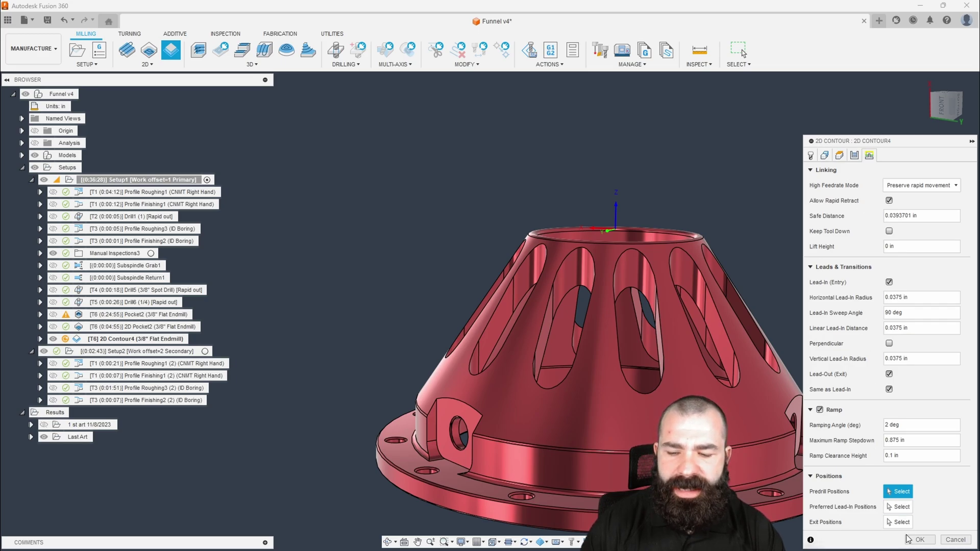
left_click(921, 542)
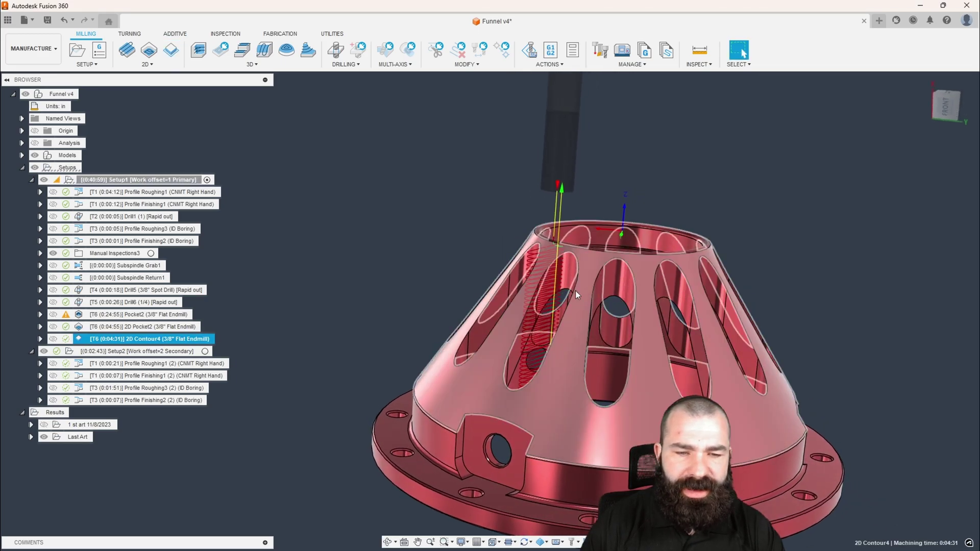
scroll(562, 269, "up", 5)
middle_click_drag(559, 265, 568, 277, "shift")
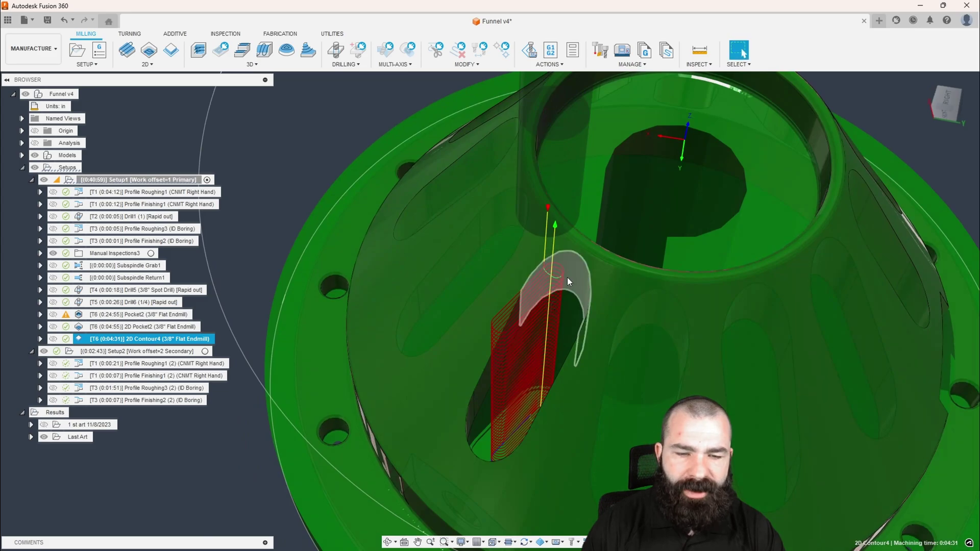
middle_click_drag(505, 418, 513, 335, "shift")
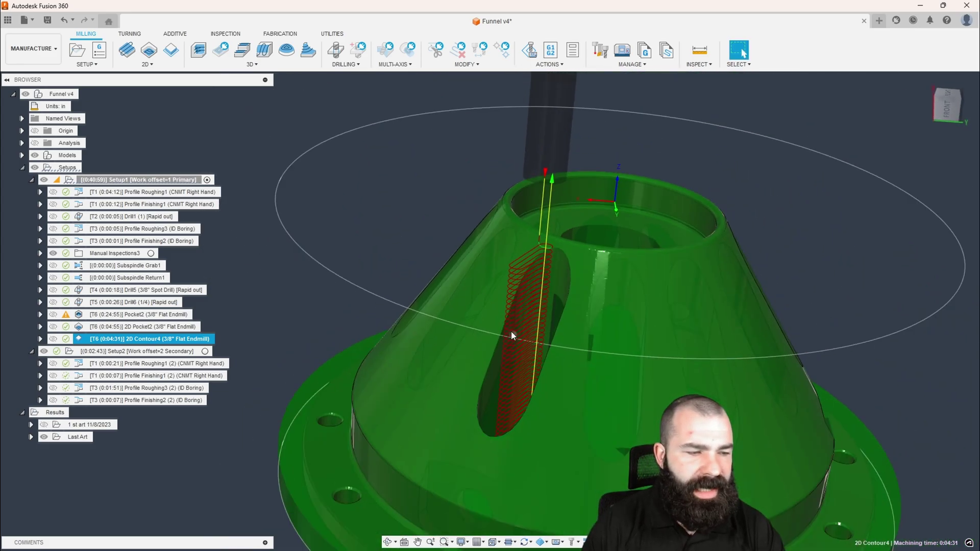
Step: Delete the Pocket Clearing and 2D Pocket operations from Setup1
left_click(143, 327)
left_click(144, 315, "ctrl")
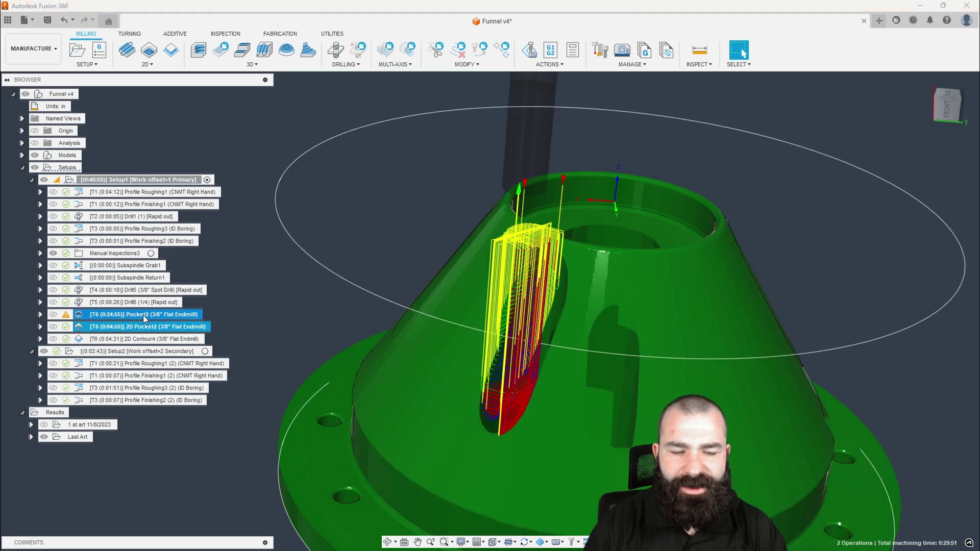
key("Delete")
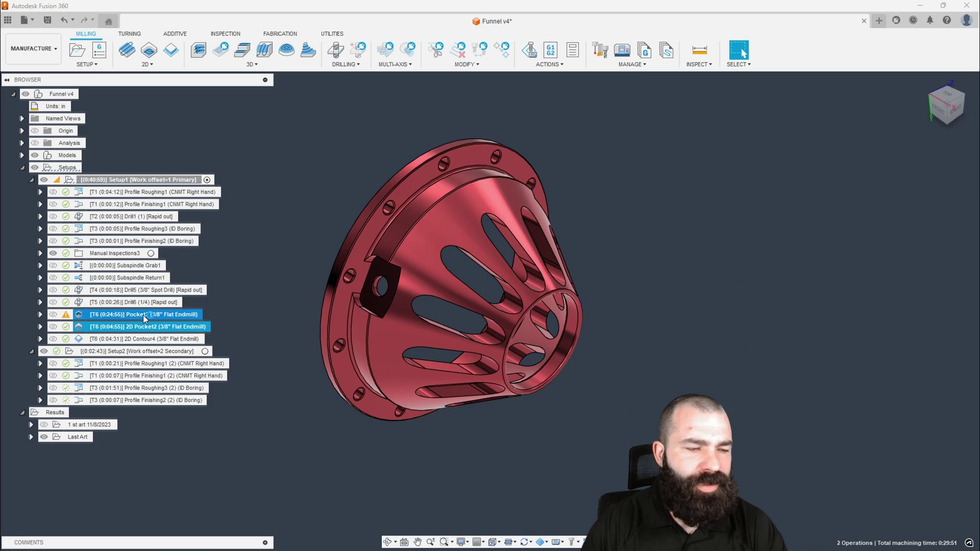
Step: Add the 2D Contour operation to a new pattern folder set to Circular pattern with the Extent distance type
left_click(146, 315)
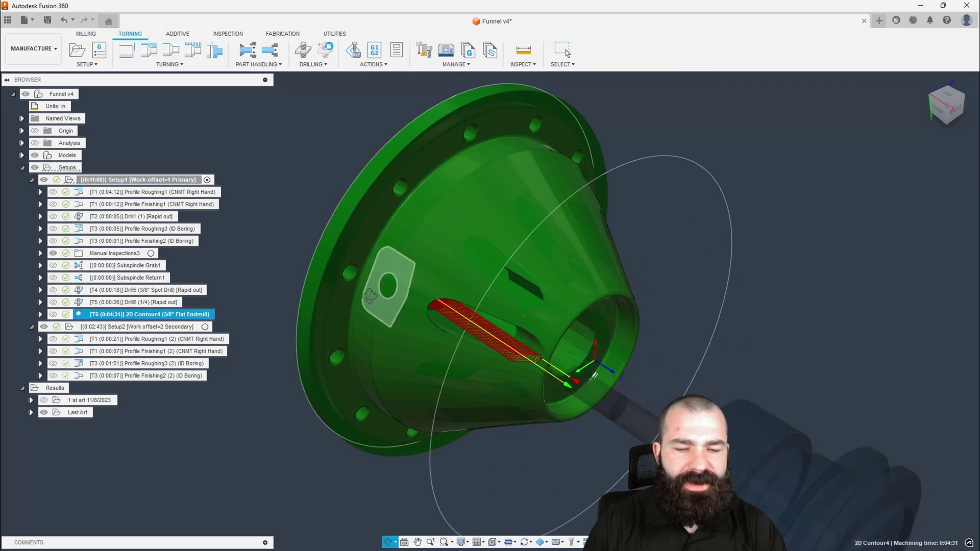
middle_click_drag(343, 275, 405, 263, "shift")
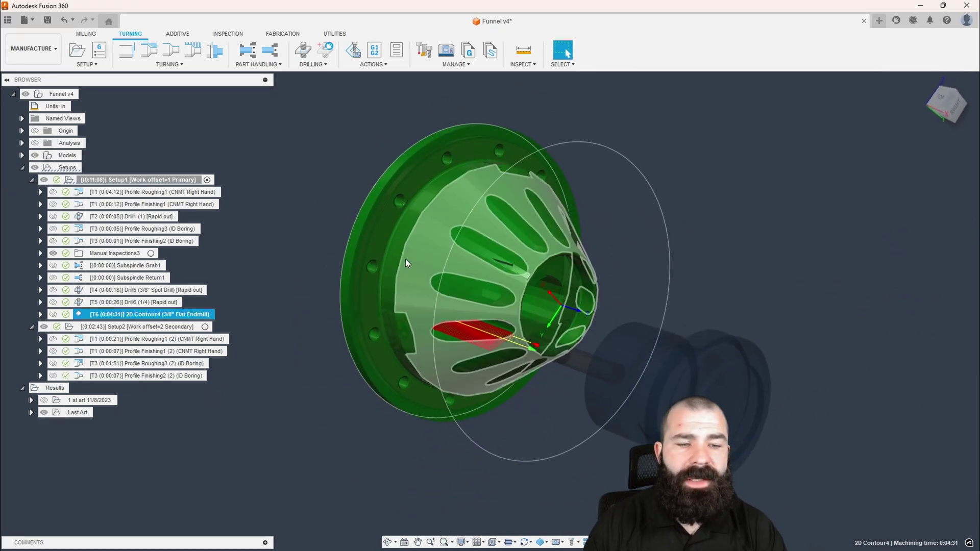
left_click(96, 64)
left_click(101, 107)
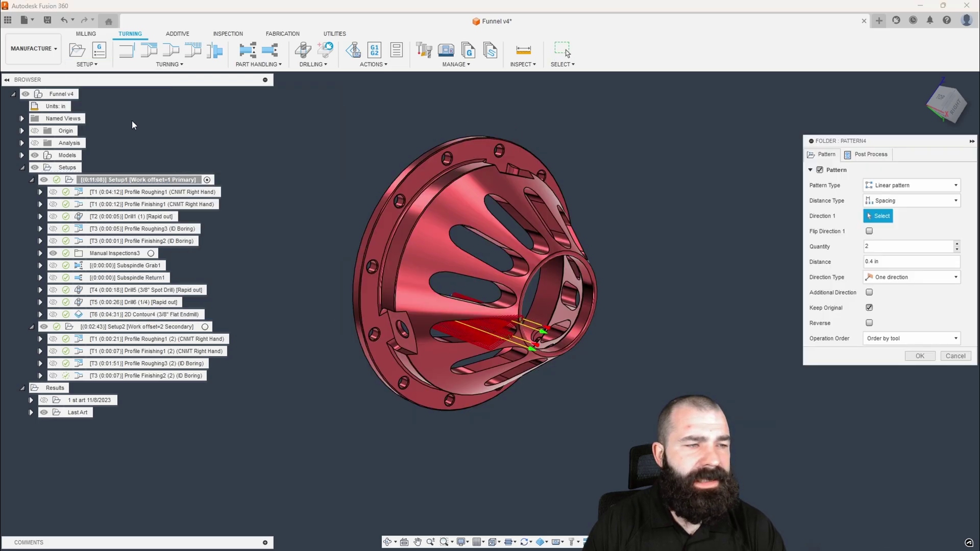
left_click(874, 201)
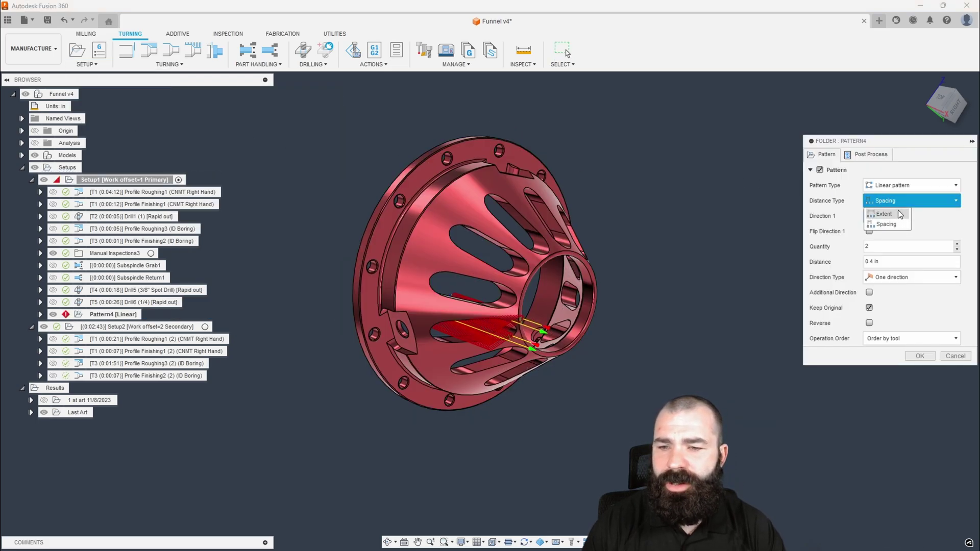
left_click(883, 214)
left_click(909, 187)
left_click(910, 212)
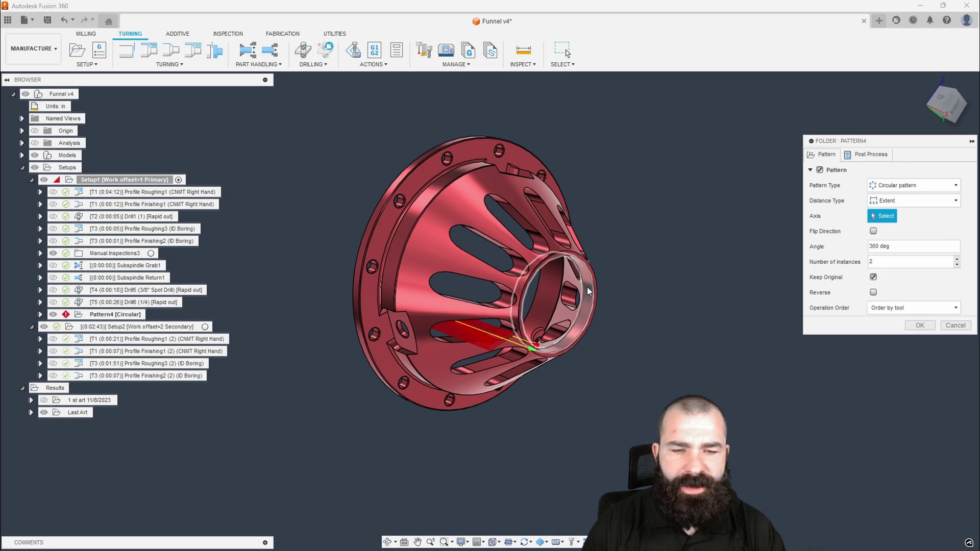
Step: Pattern the slot contour to 12 instances over 360 deg, using the round face at the cone's small end as axis
left_click(591, 300)
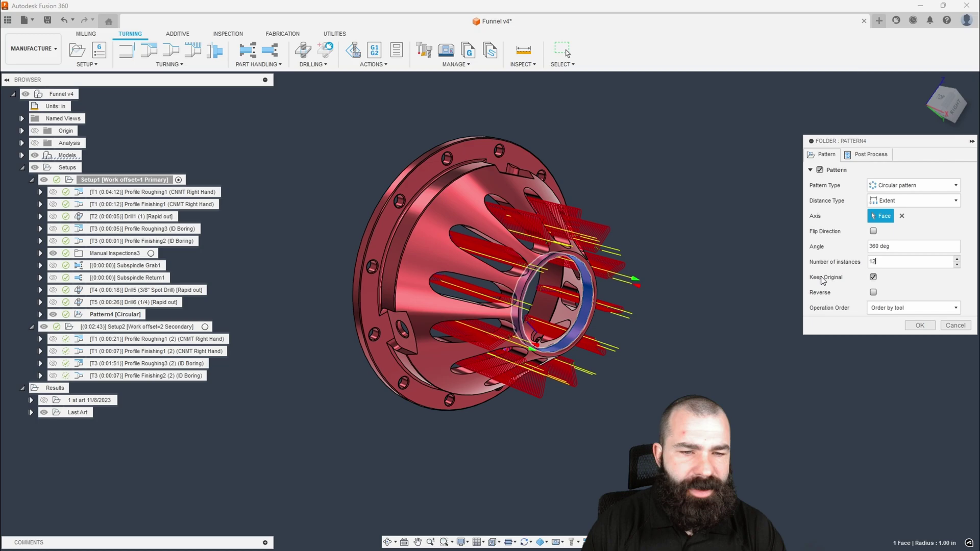
left_click(923, 326)
mouse_move(773, 295)
middle_mouse_down("shift")
mouse_move(648, 278)
mouse_move(725, 301)
mouse_move(764, 299)
middle_mouse_up("shift")
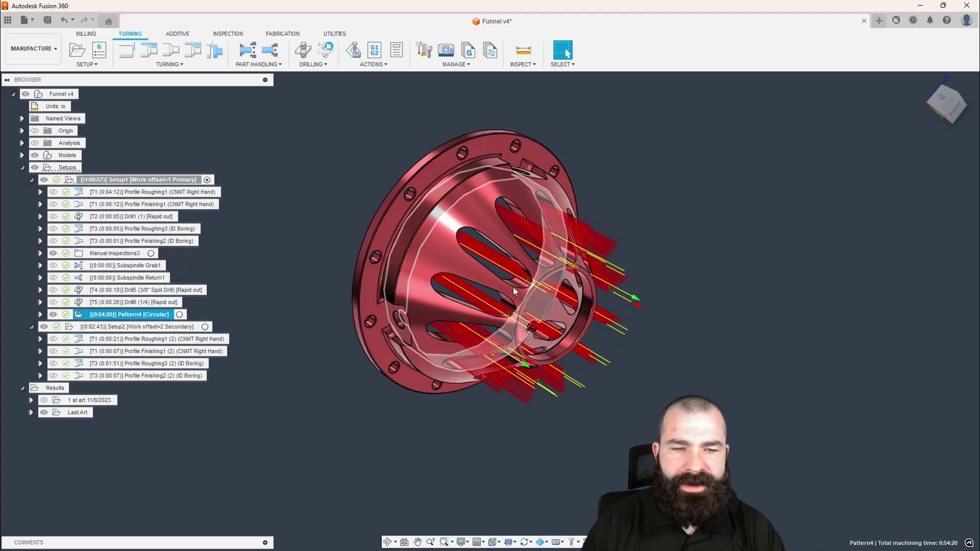
Step: Examine the circular pattern's toolpaths on the cone and the source 2D Contour toolpath inside the pattern folder
middle_click_drag(513, 287, 316, 259, "shift")
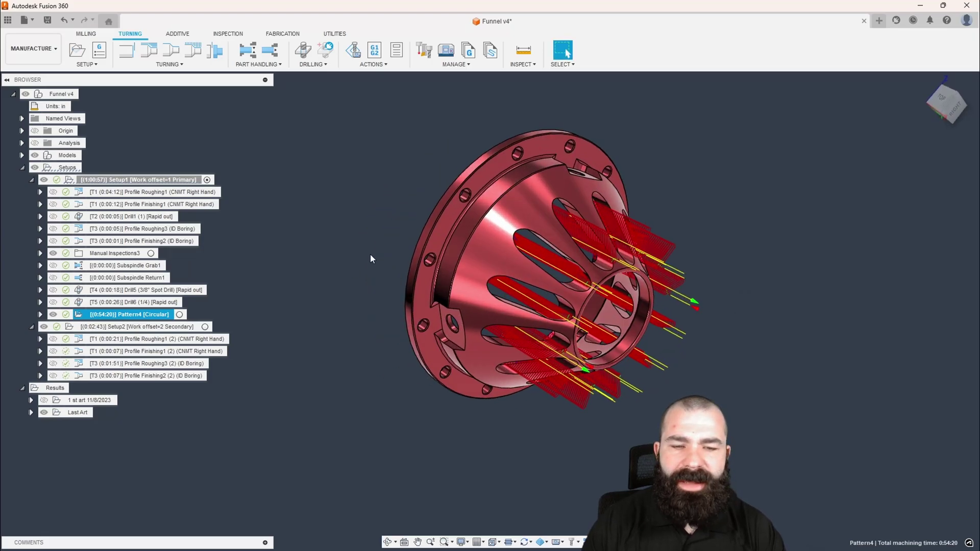
left_click(221, 297)
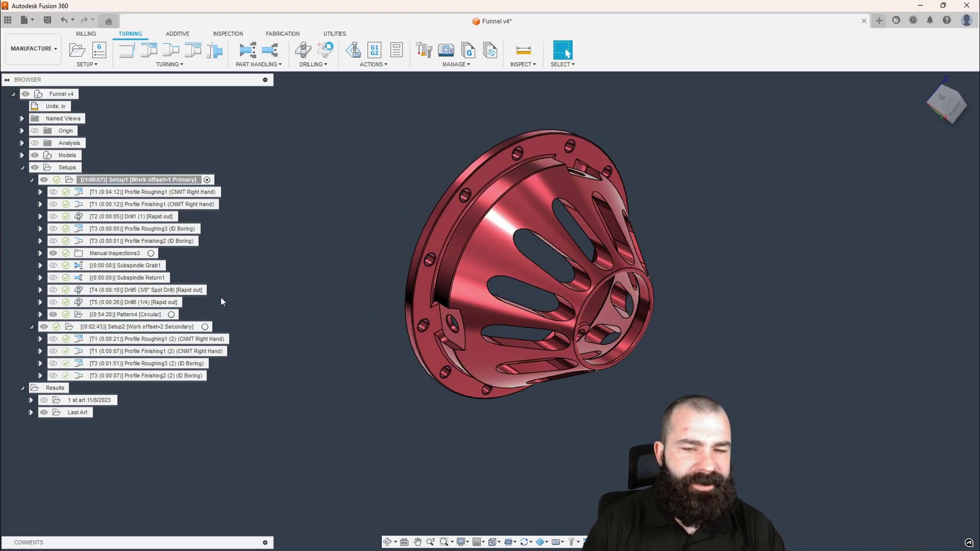
left_click(40, 315)
left_click(202, 326)
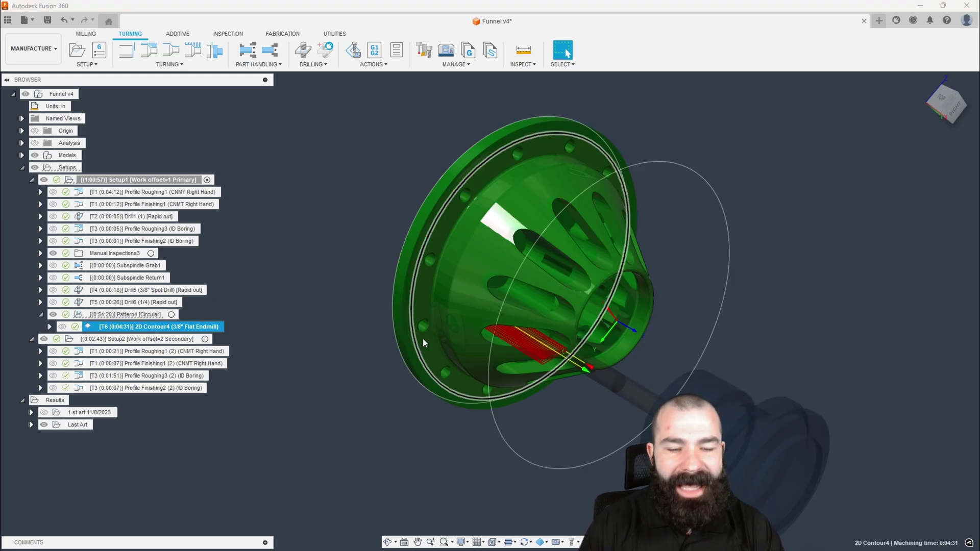
scroll(364, 339, "up", 1)
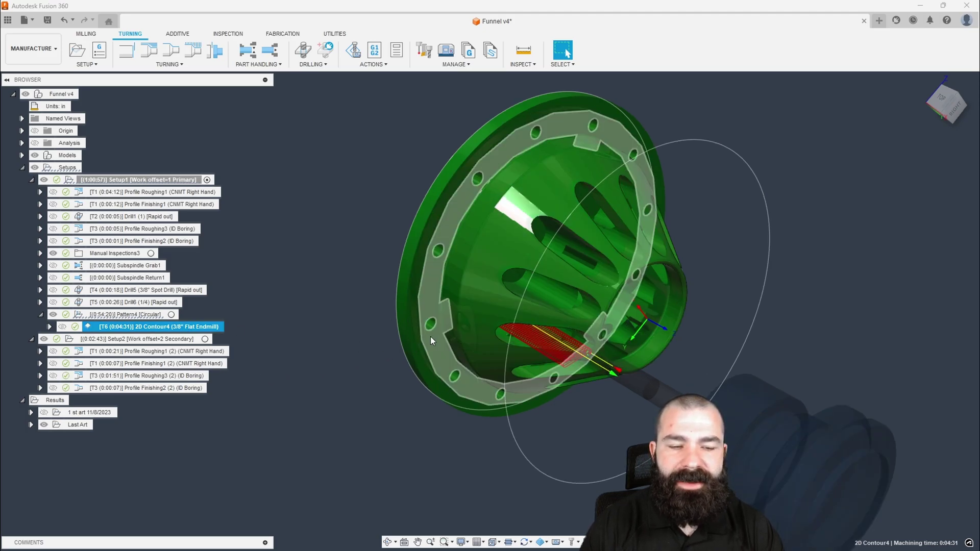
left_click(285, 347)
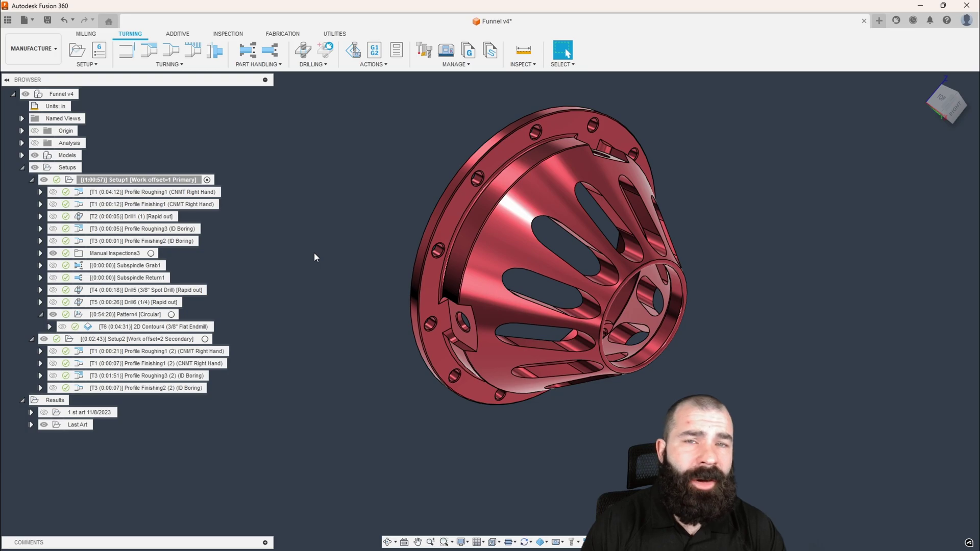
Step: Start a 2D Adaptive Clearing with tool orientation, using the flat flange pad's face as Z axis and the cone's small-end bore face as X axis
left_click(88, 34)
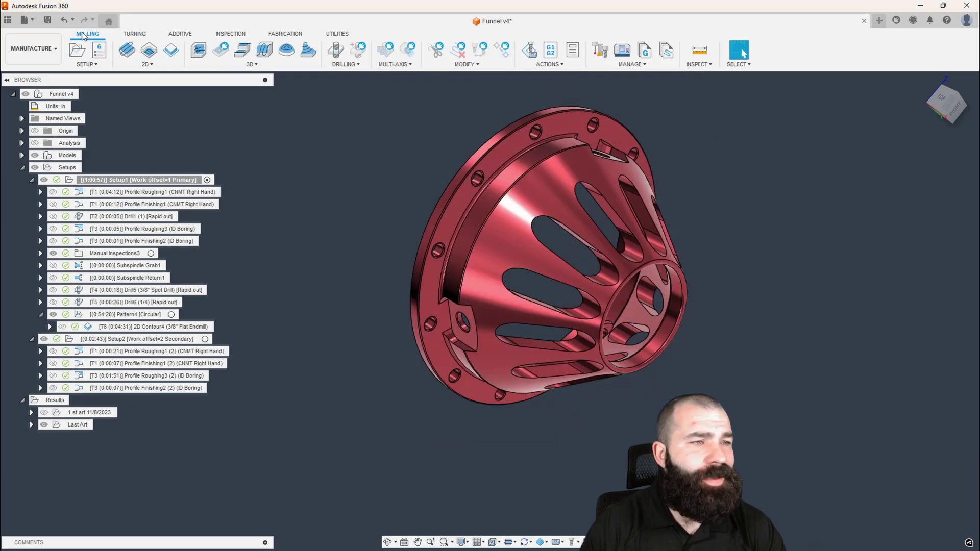
left_click(157, 55)
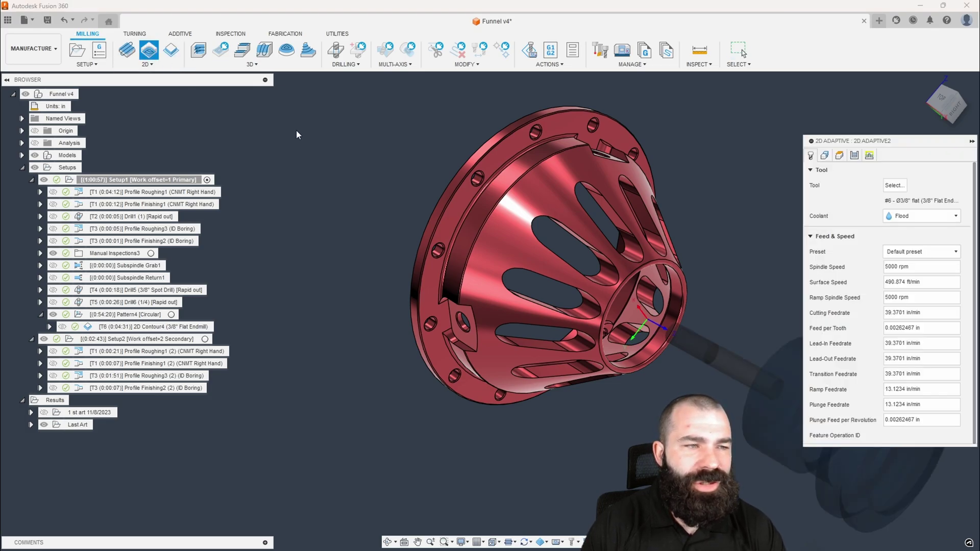
middle_click_drag(586, 173, 556, 185, "shift")
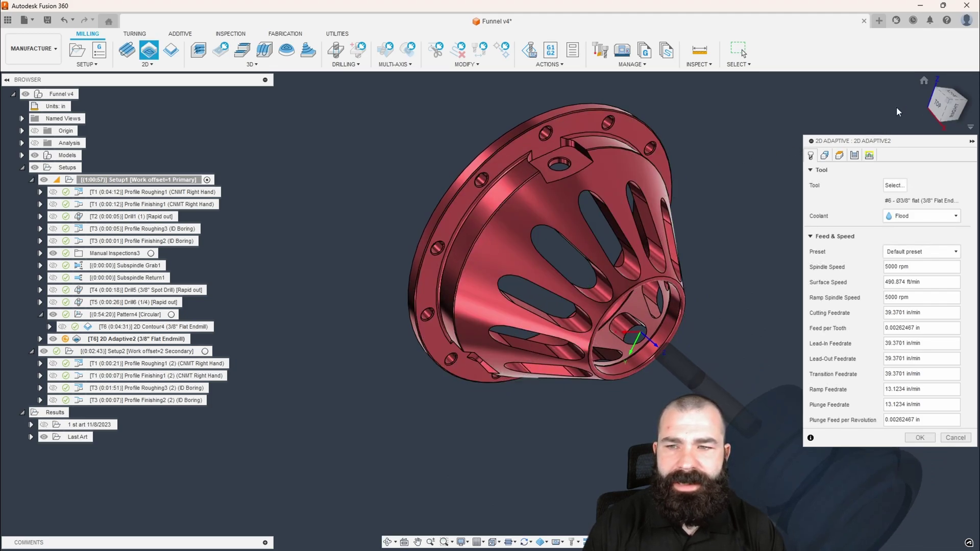
left_click(937, 102)
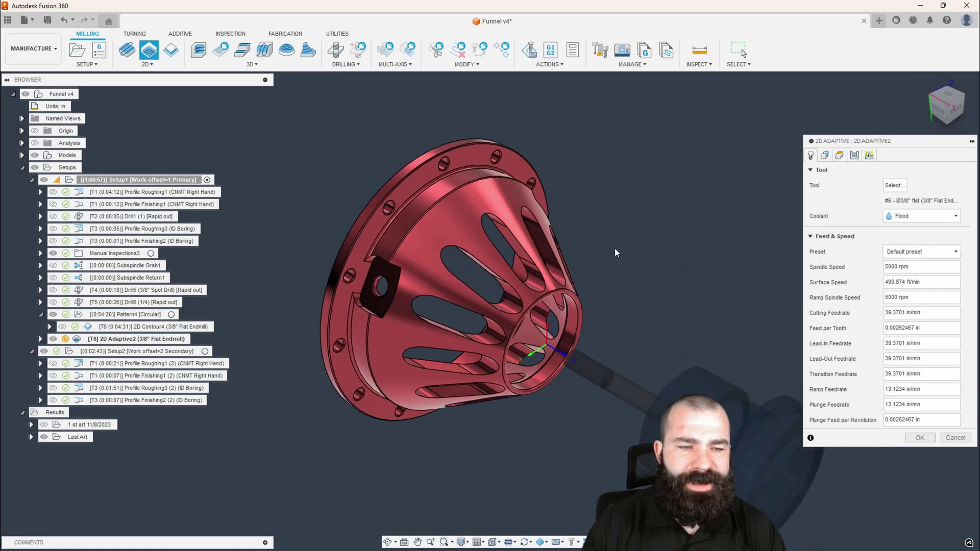
scroll(510, 265, "up", 5)
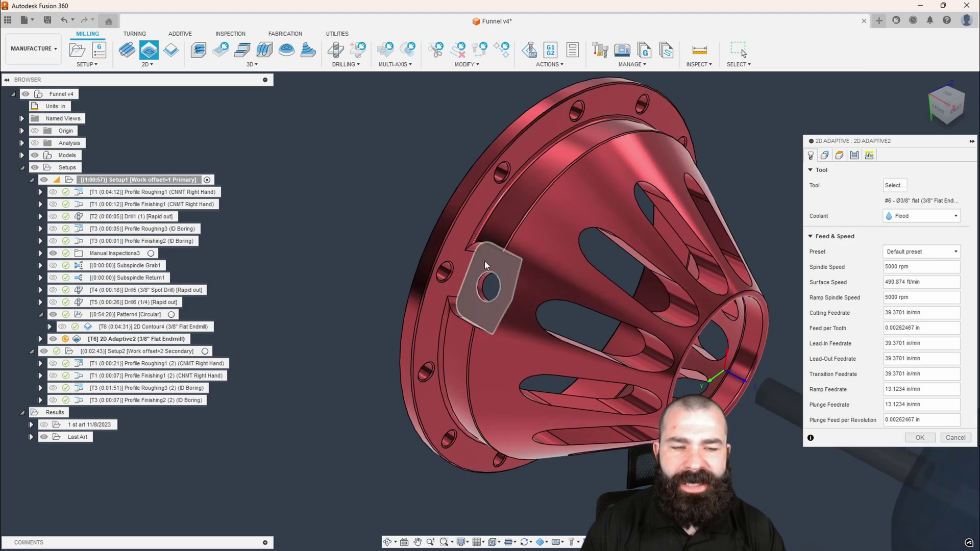
left_click(824, 156)
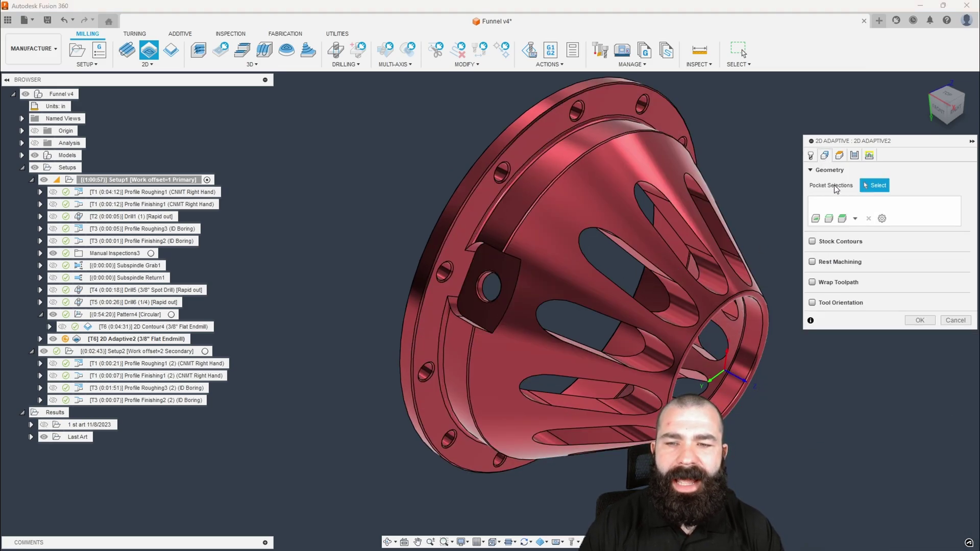
left_click(812, 303)
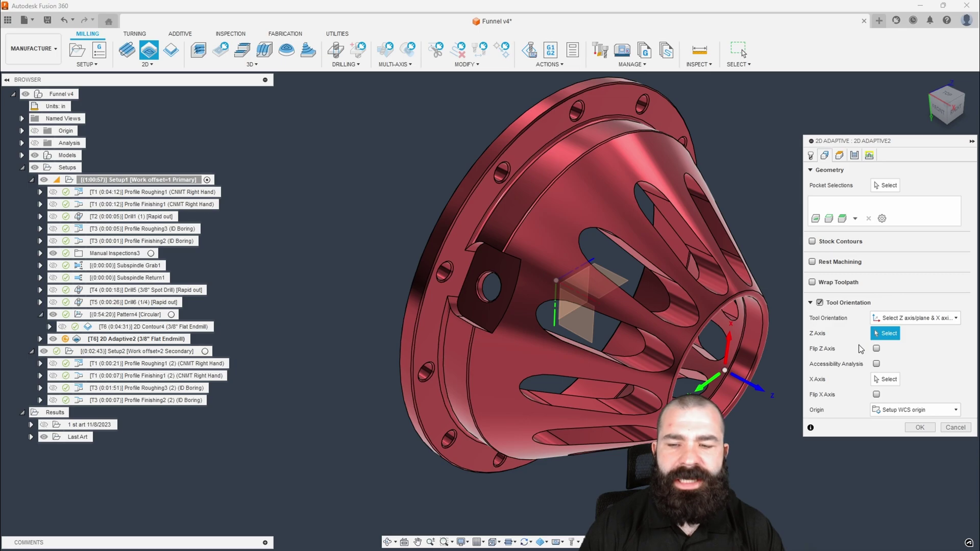
left_click(505, 273)
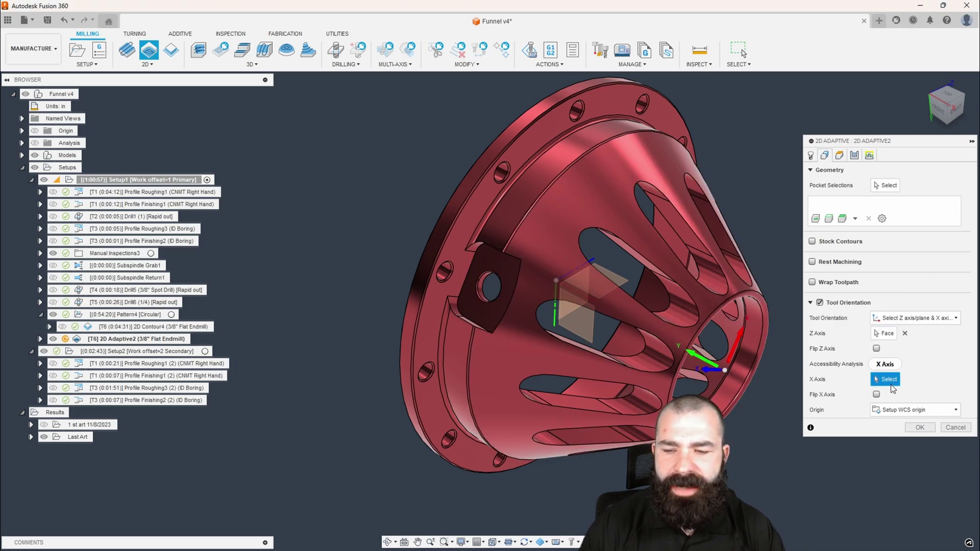
left_click(750, 348)
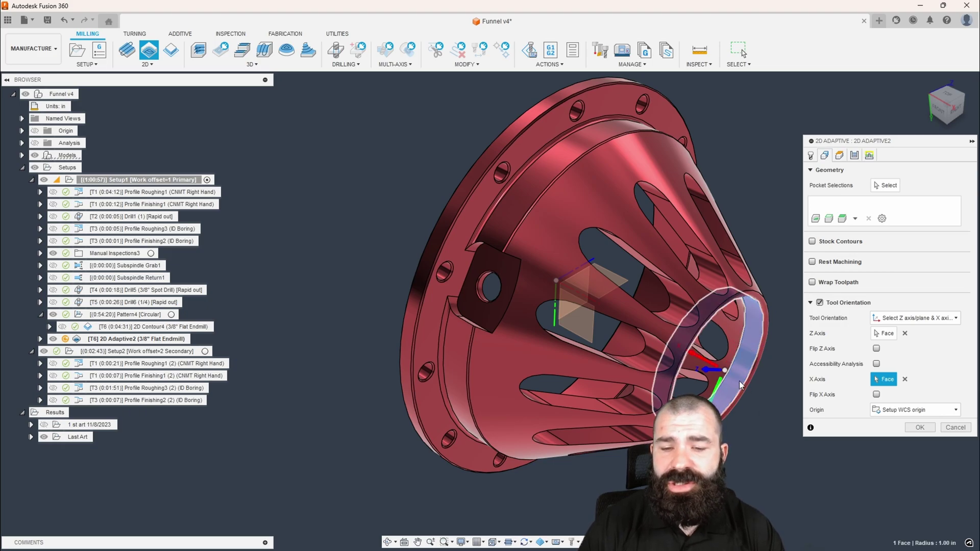
Step: Select the flat pad face as the 2D Adaptive pocket, generate the toolpath and inspect it on the pad
scroll(455, 414, "down", 2)
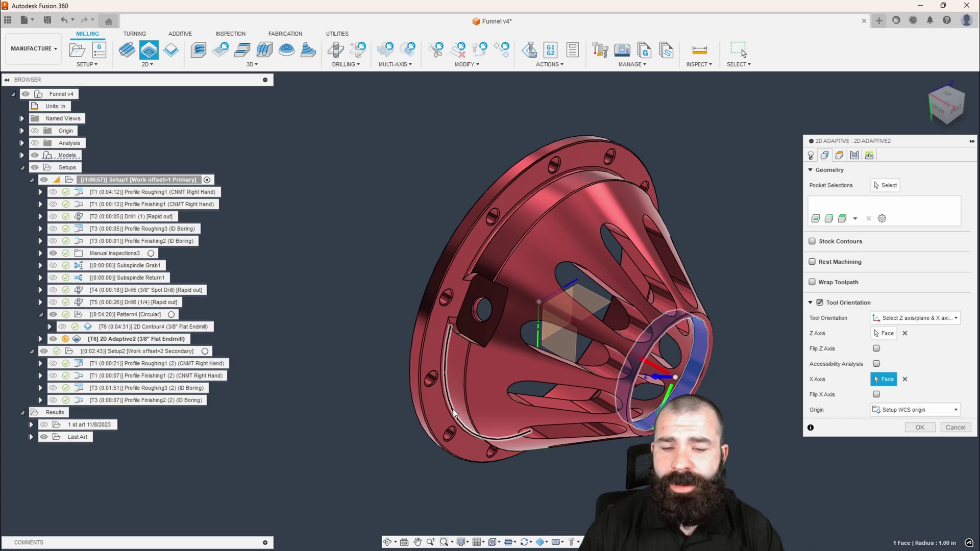
scroll(674, 375, "up", 2)
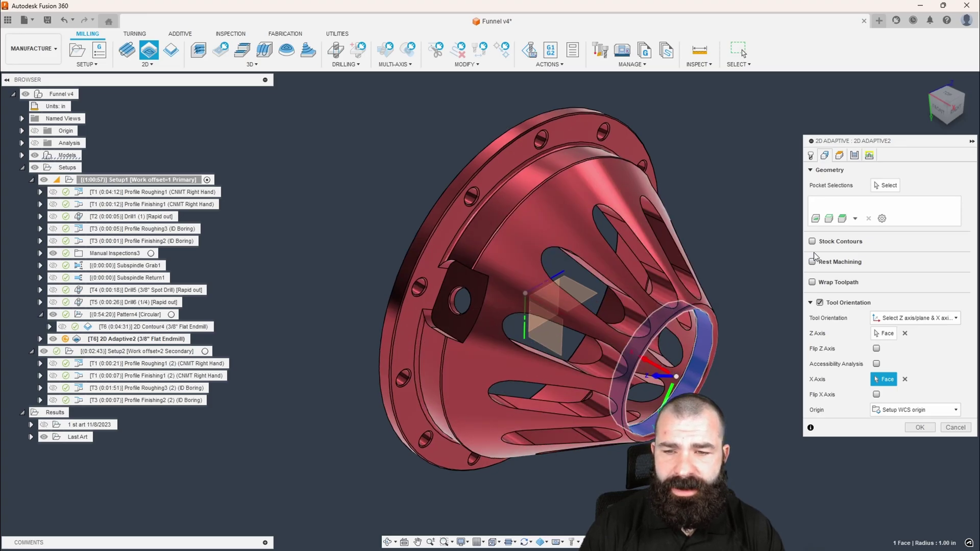
left_click(887, 185)
left_click(460, 276)
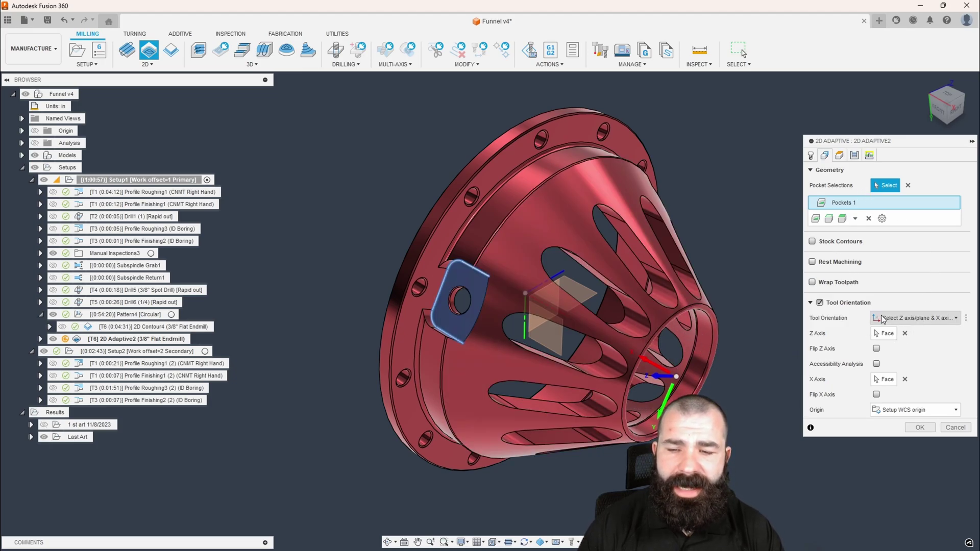
left_click(854, 157)
left_click(899, 207)
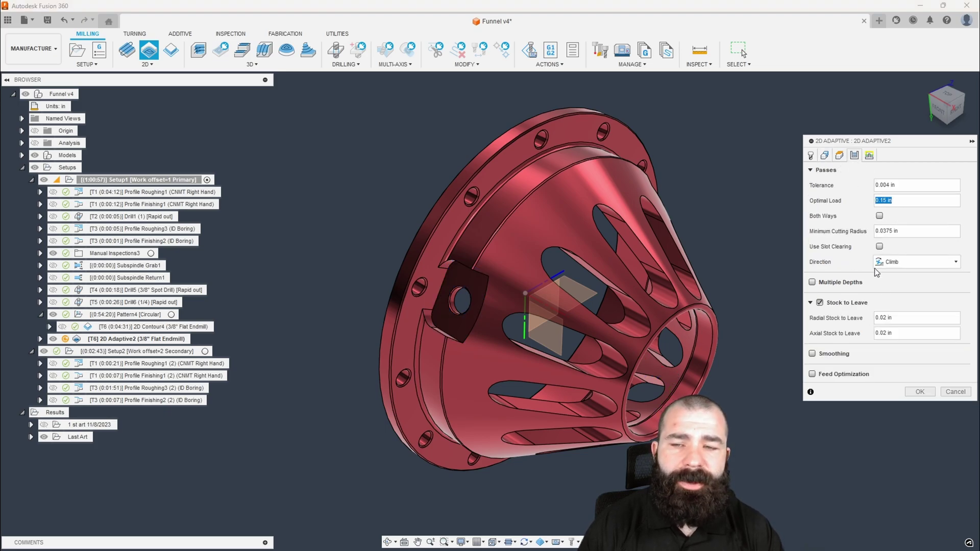
left_click(920, 391)
middle_click_drag(866, 334, 833, 305, "shift")
scroll(566, 176, "up", 1)
scroll(566, 176, "up", 5)
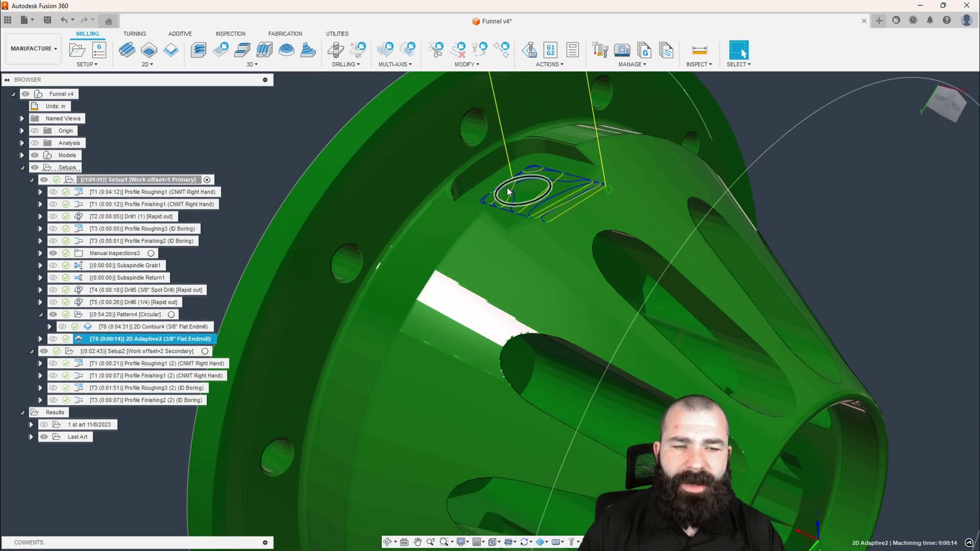
scroll(577, 196, "down", 3)
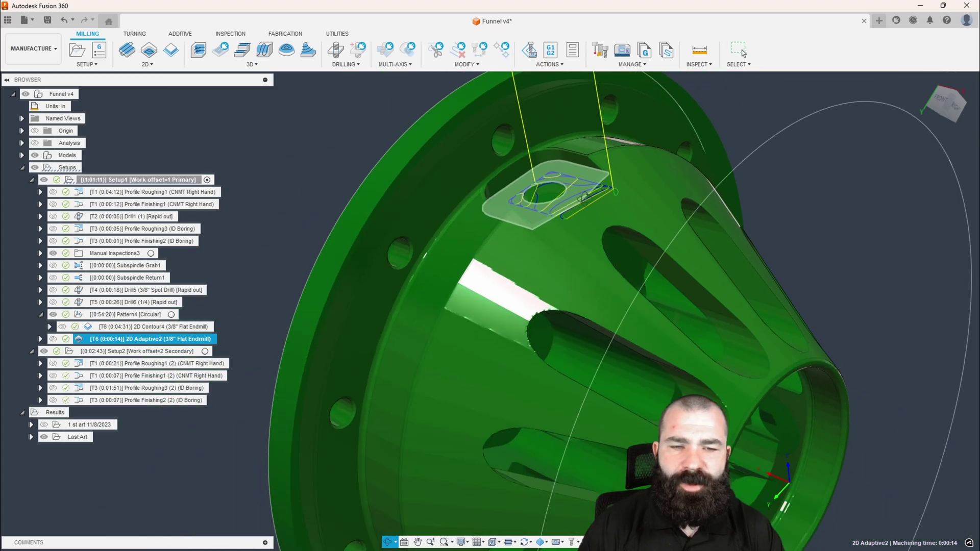
middle_click_drag(577, 197, 556, 166, "shift")
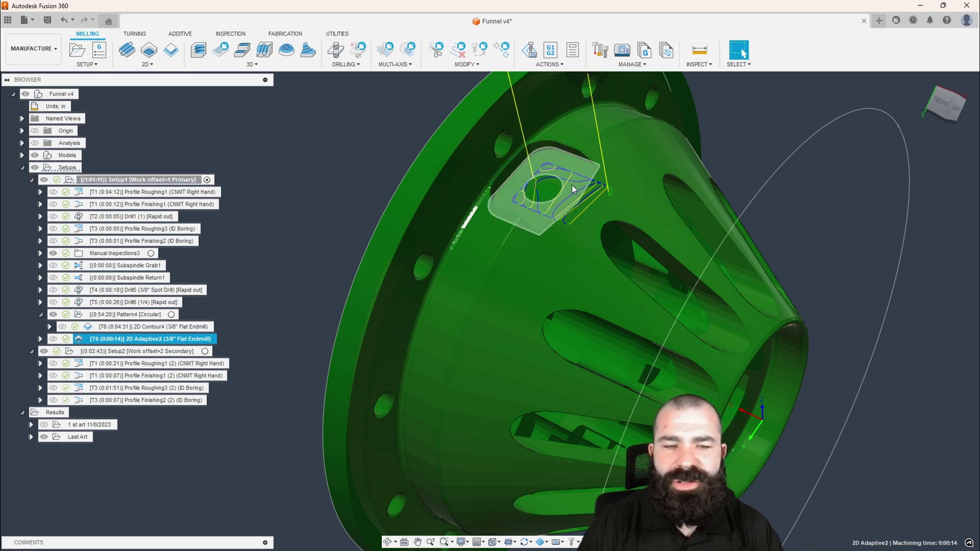
Step: Start a 2D Contour with tool orientation, using the flat pad face as Z axis and the cone's small-end bore face as X axis
left_click(172, 50)
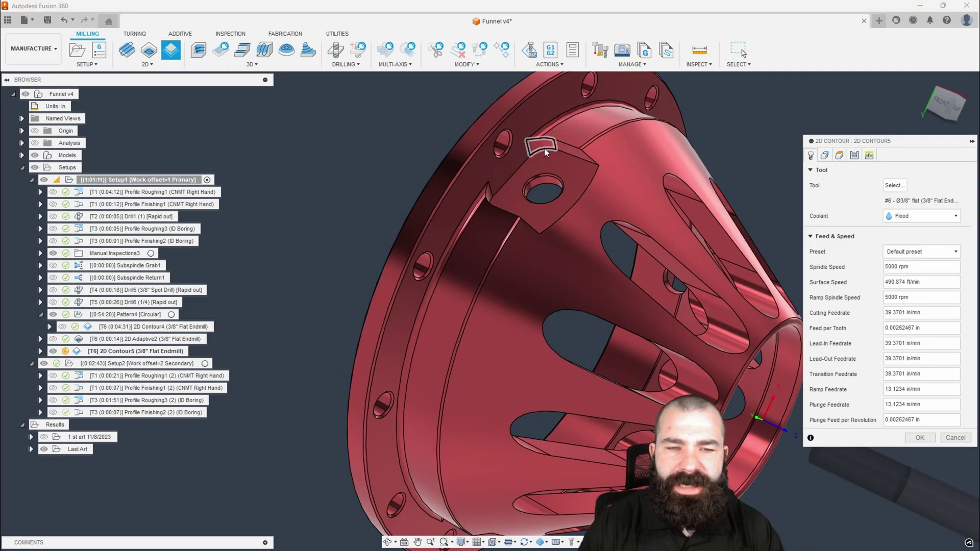
left_click(824, 156)
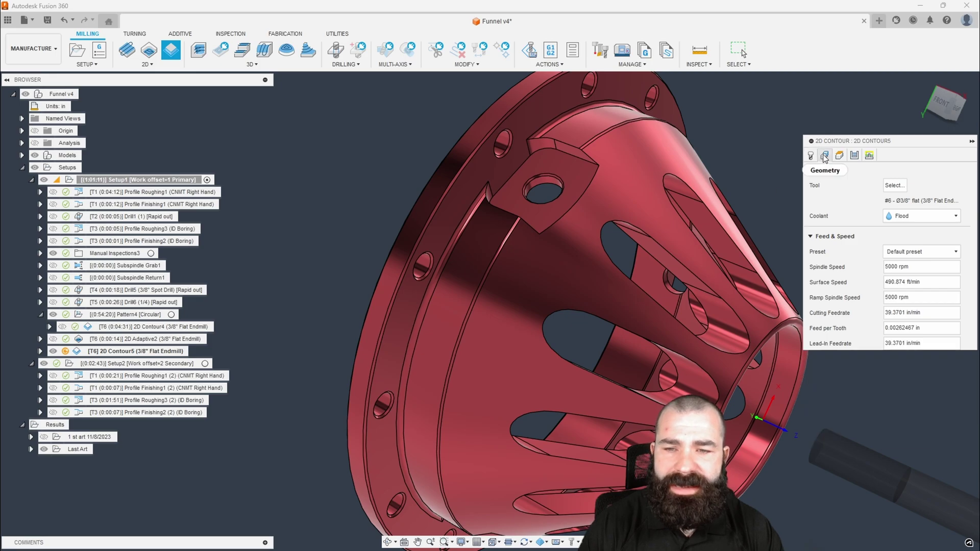
left_click(812, 324)
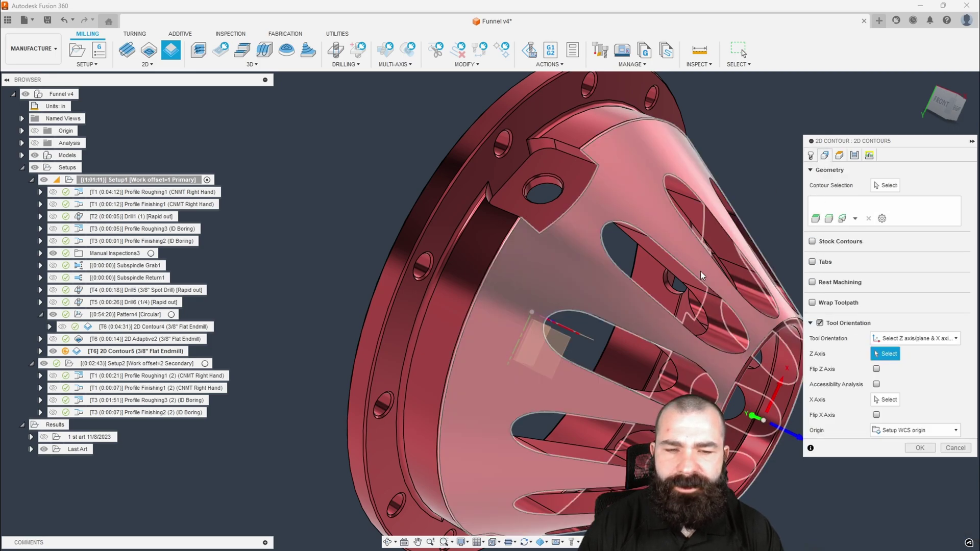
left_click(789, 373)
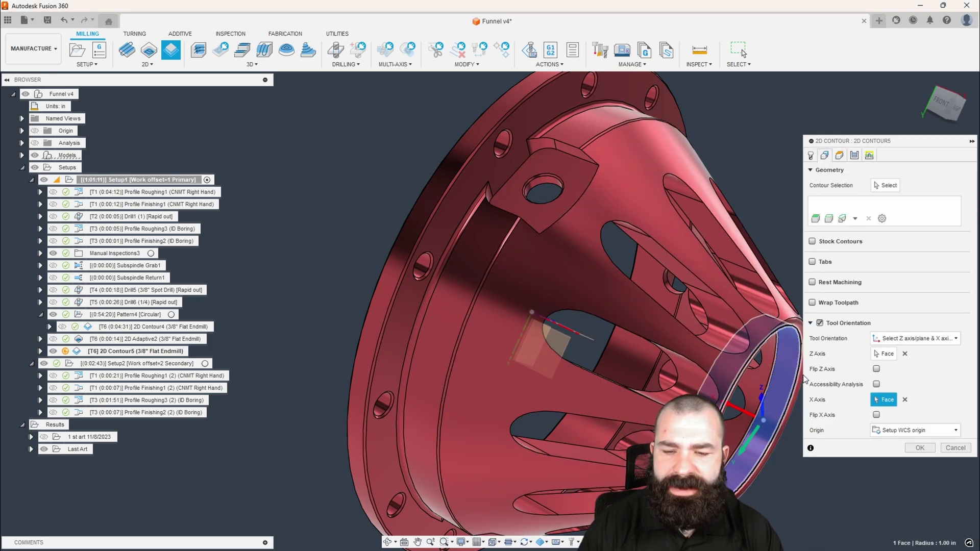
Step: Select the open edge chain along the pad's walls as the contour, generate the 2D Contour toolpath and inspect it
left_click(886, 185)
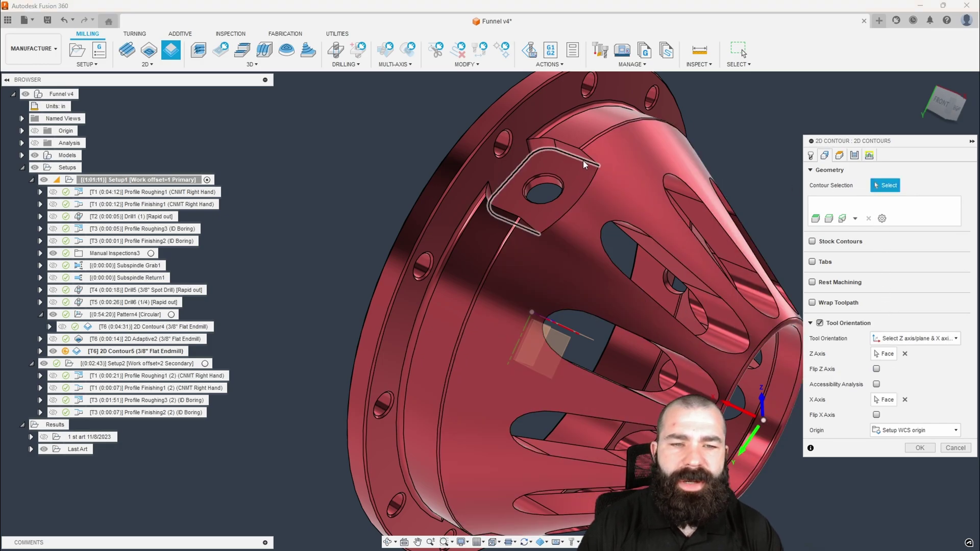
left_click(582, 163)
scroll(562, 174, "down", 3)
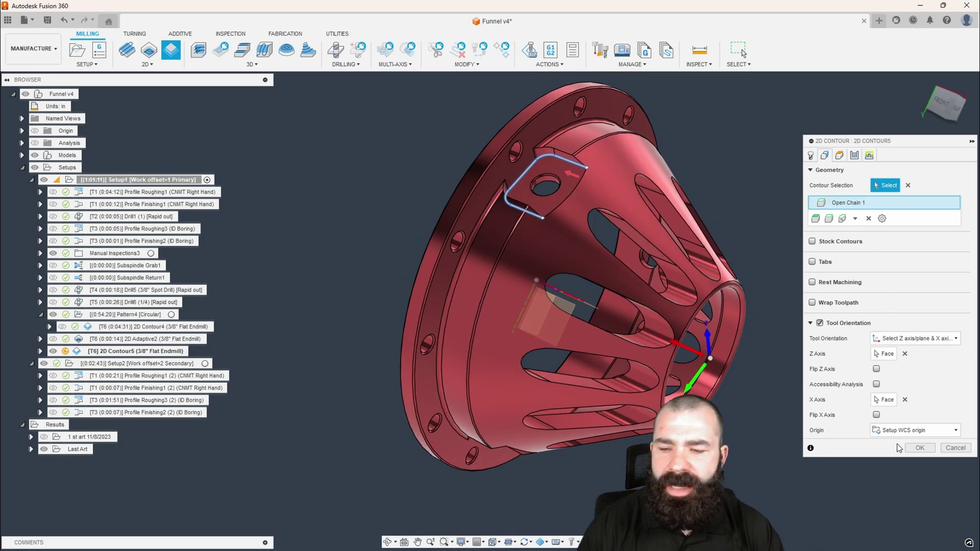
left_click(920, 450)
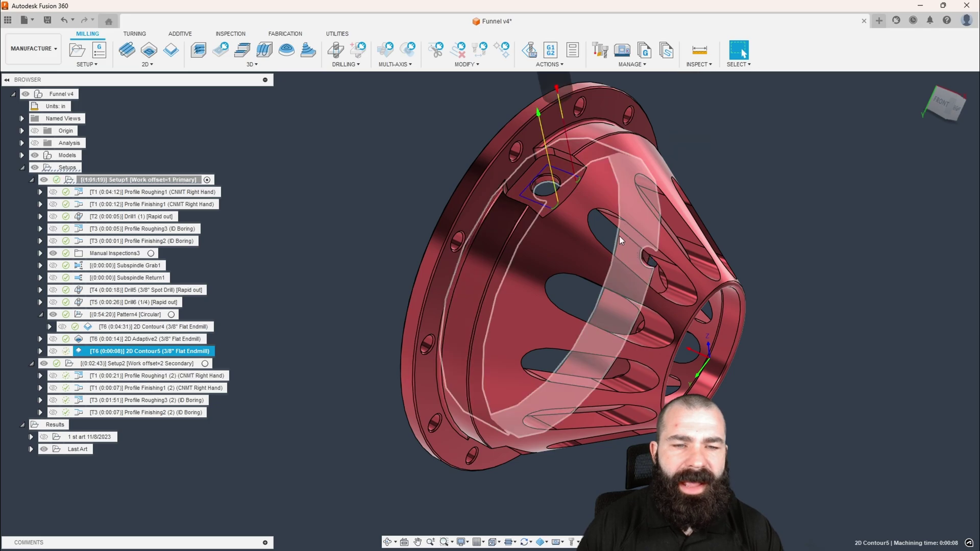
scroll(562, 201, "up", 5)
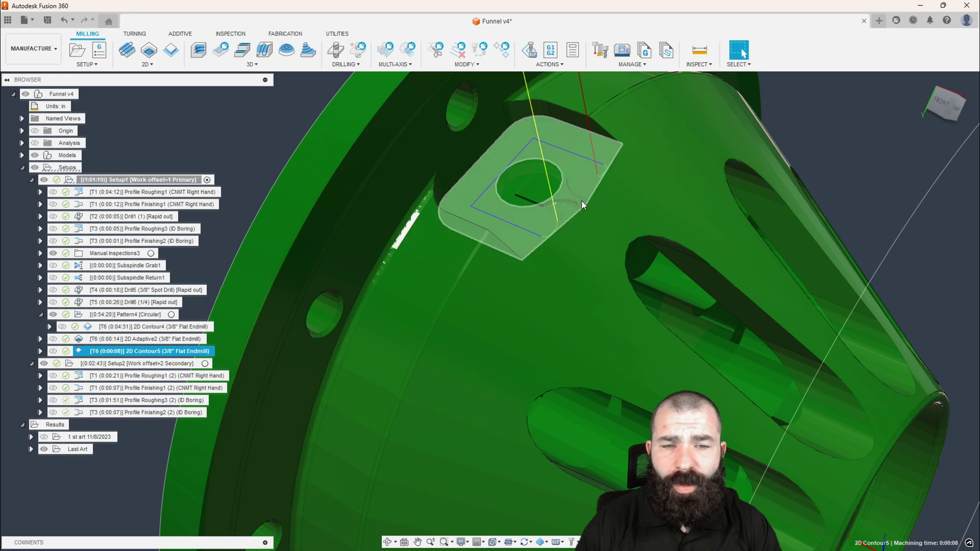
scroll(580, 171, "down", 2)
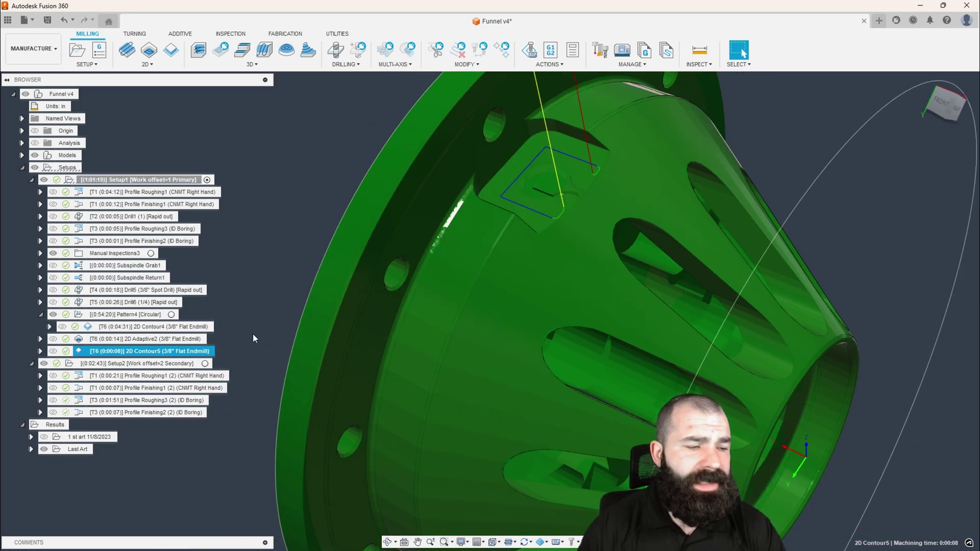
Step: Reopen the flat pad's 2D Contour operation and set its tangential fragment extension to 0.5 in
double_click(84, 354)
double_click(84, 352)
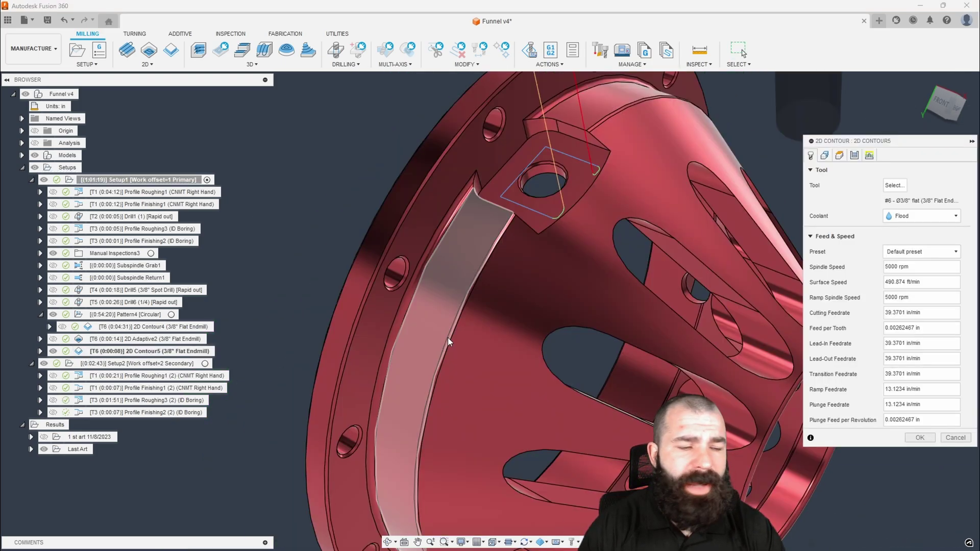
left_click(855, 155)
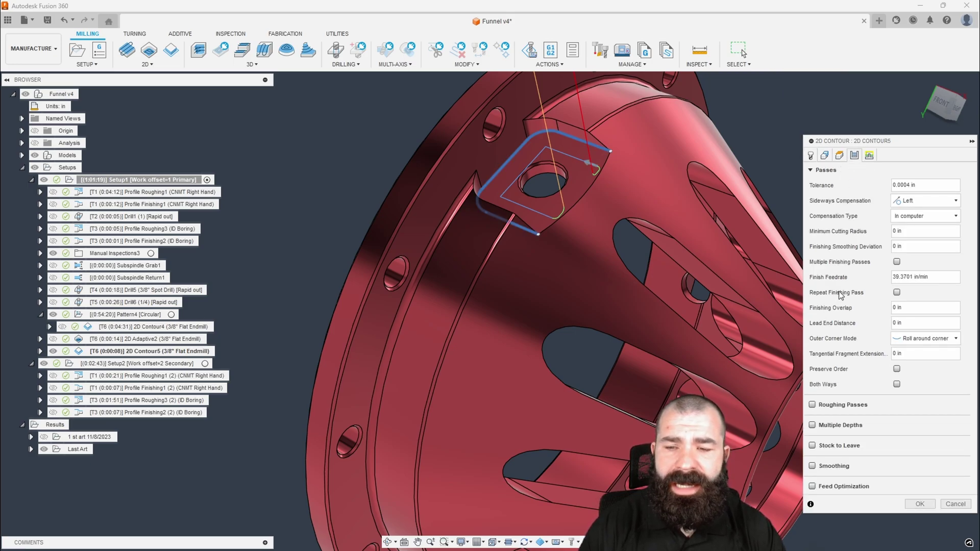
left_click(898, 356)
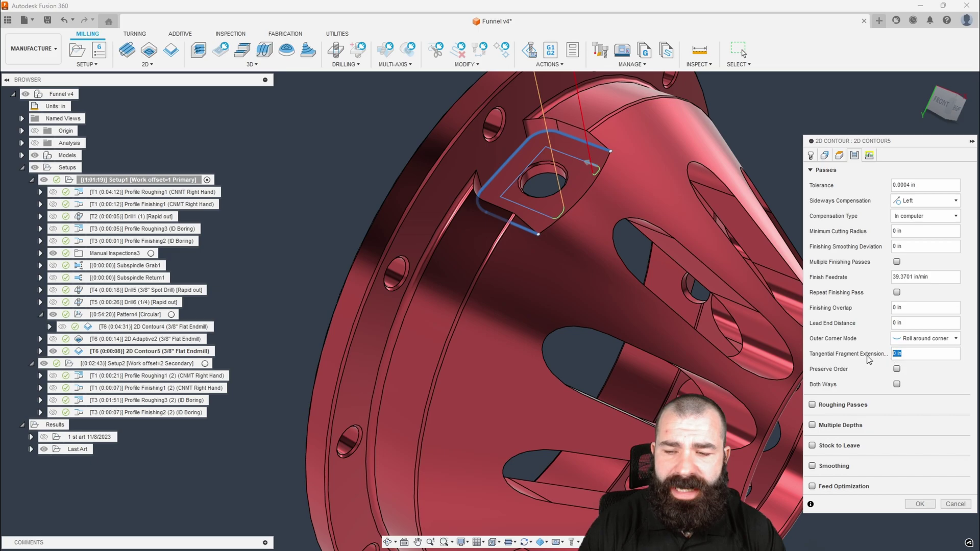
type(".5")
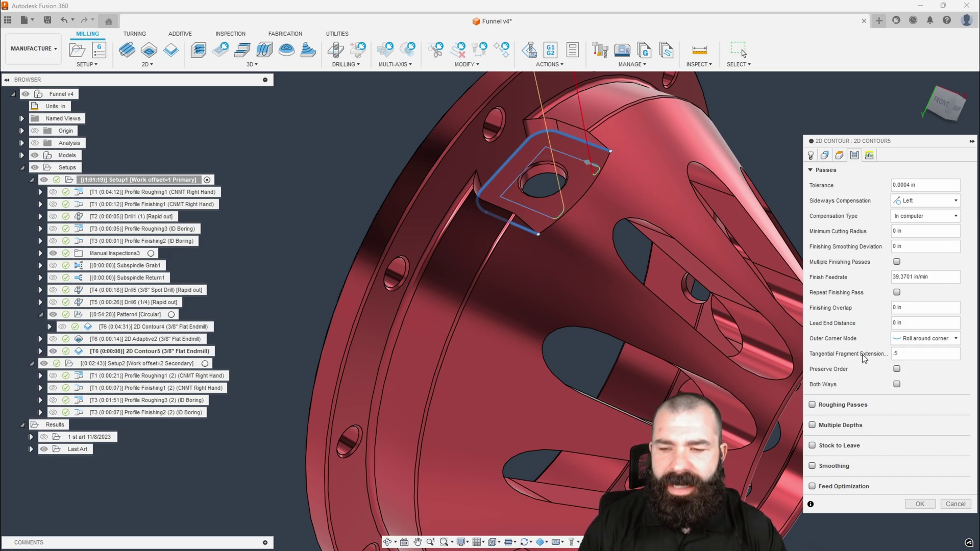
mouse_move(898, 356)
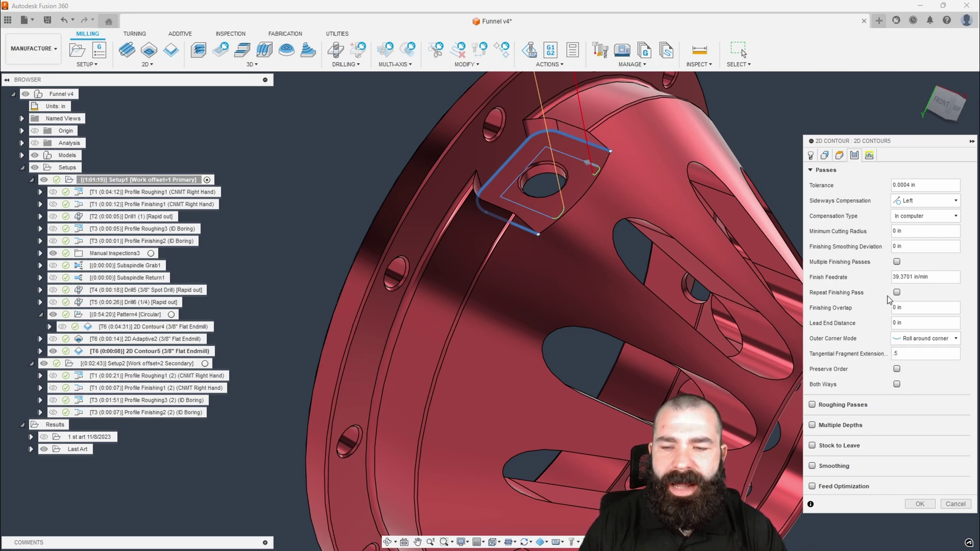
Step: Enable multiple finishing passes with 50 passes and a 0.25 in stepover, regenerate the pad contour and inspect the toolpath
left_click(897, 262)
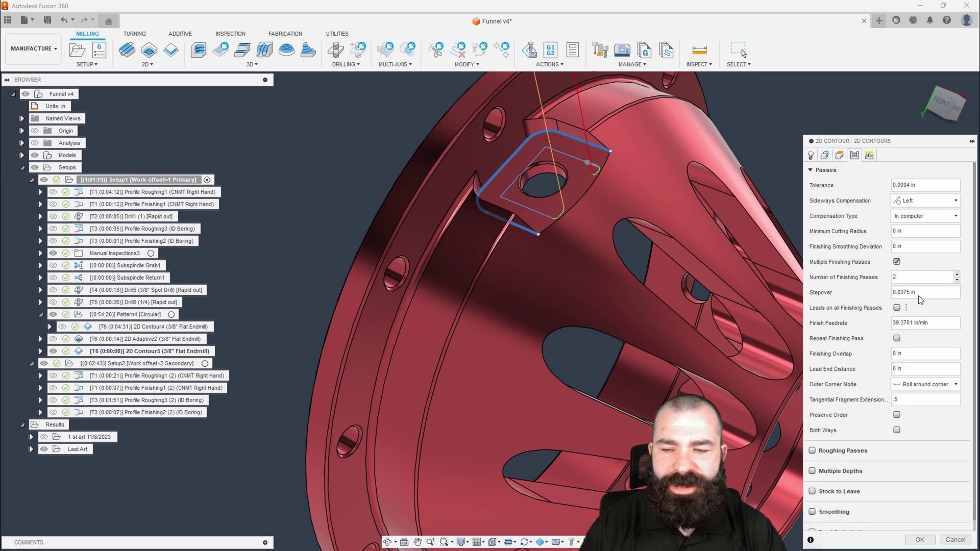
key("BackSpace")
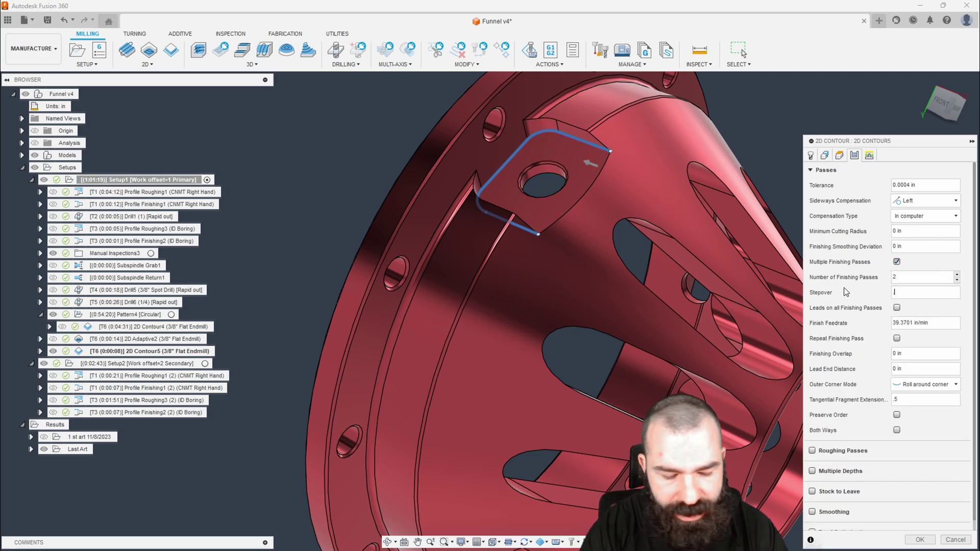
type(".25")
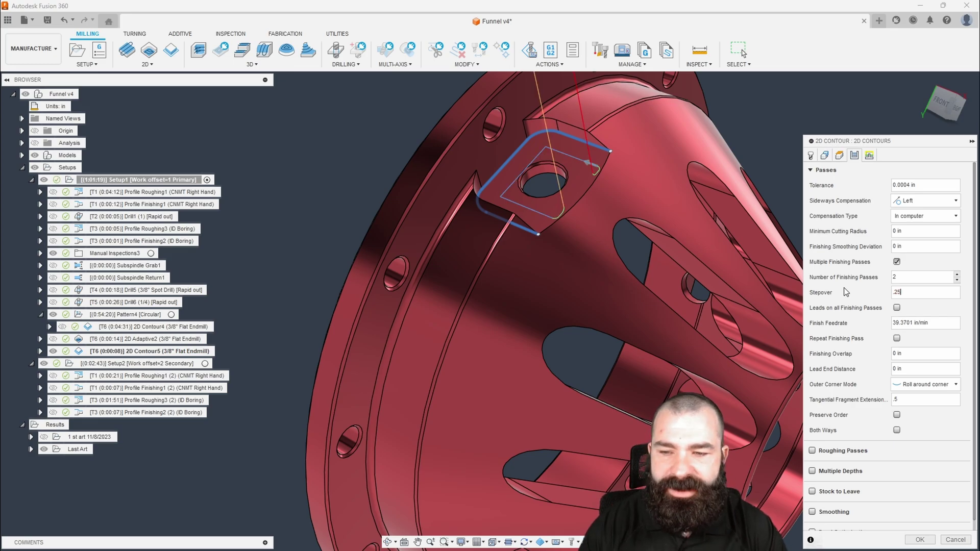
key("shift+Tab")
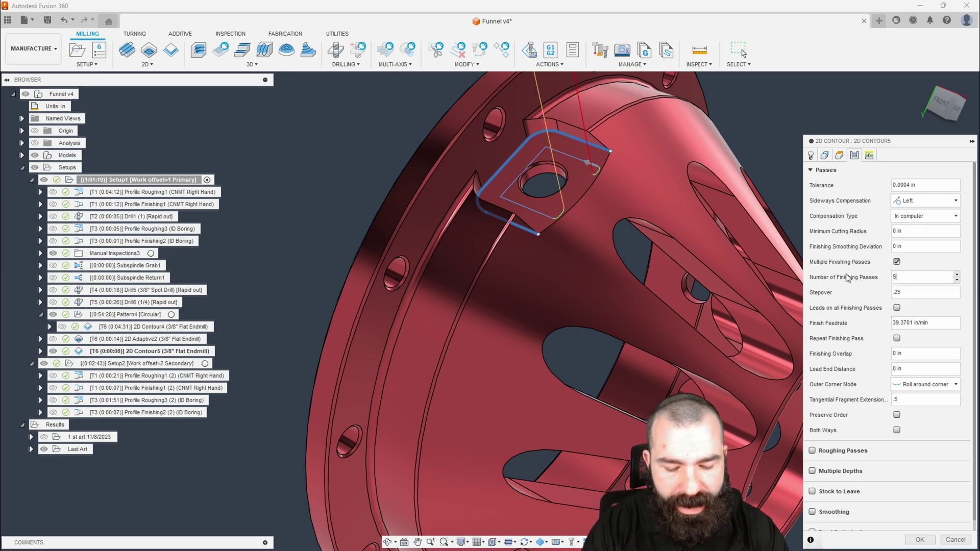
type("50")
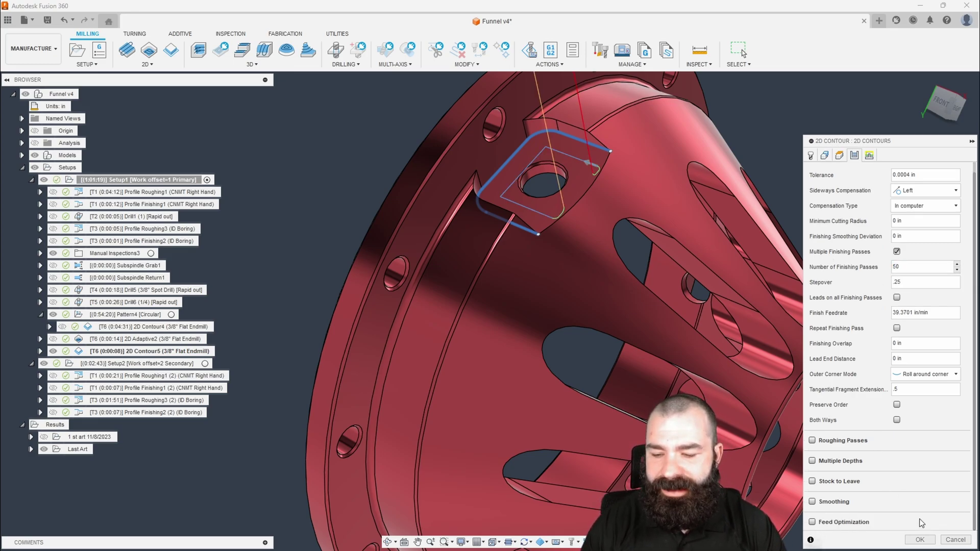
left_click(920, 540)
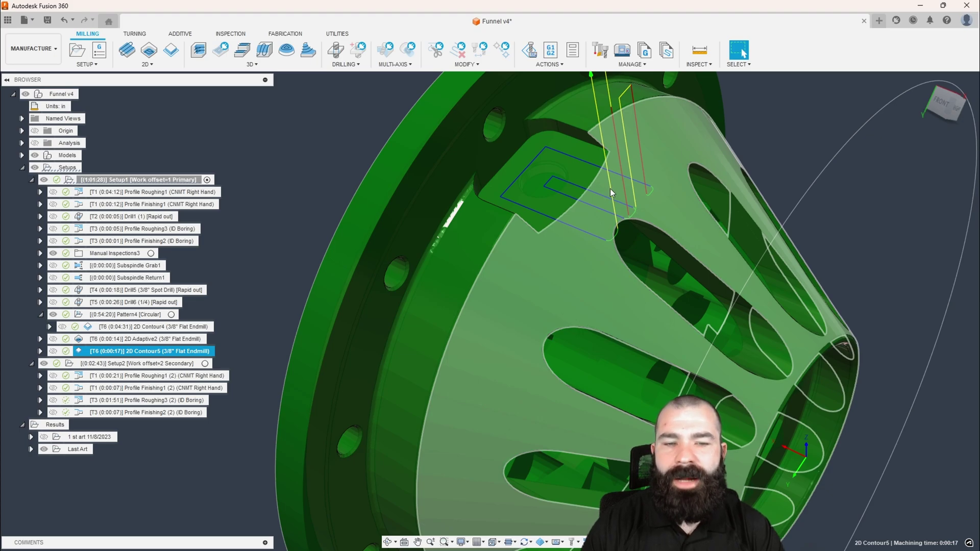
middle_click_drag(609, 191, 583, 167, "shift")
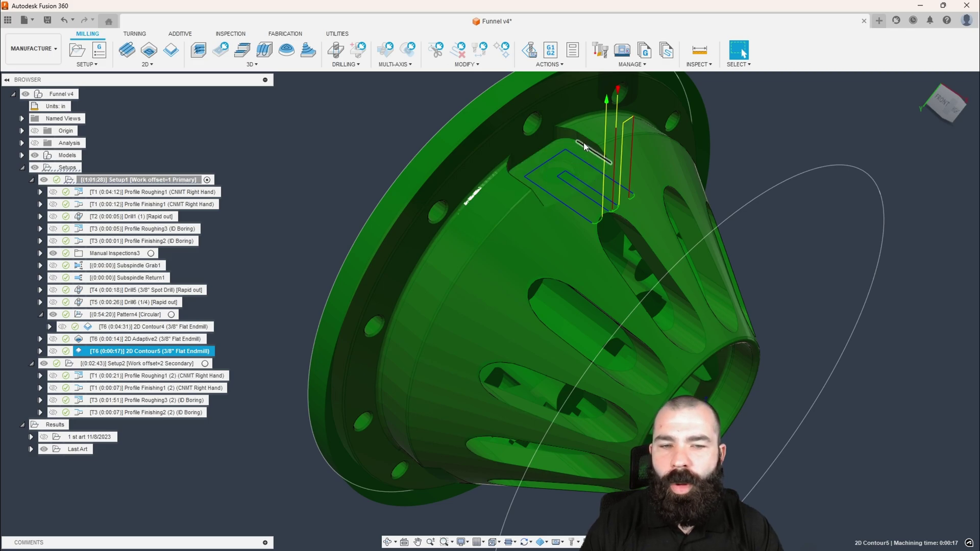
scroll(577, 157, "up", 2)
scroll(578, 171, "down", 2)
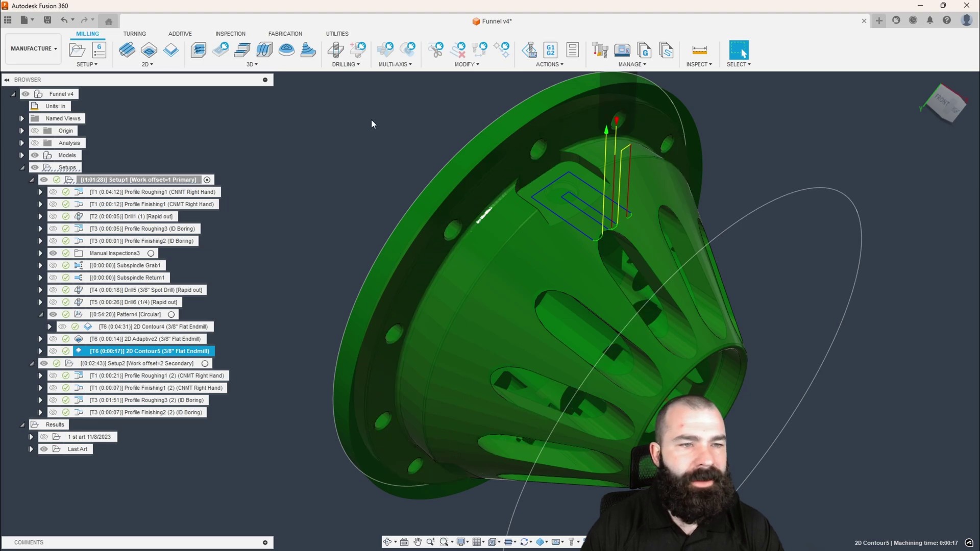
Step: Start a Drill operation with tool orientation, using the flat pad face as Z axis and the cone's small-end bore face as X axis
left_click(335, 50)
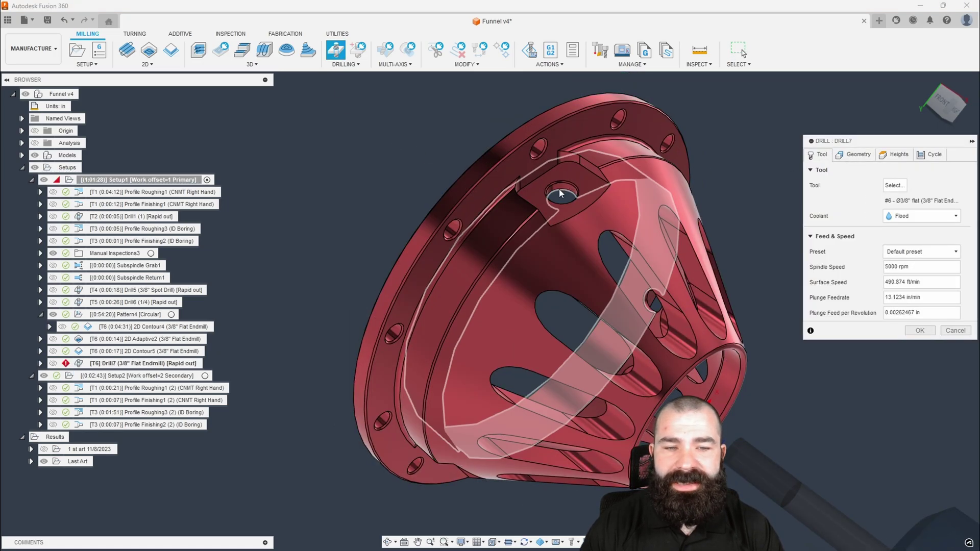
scroll(559, 189, "up", 5)
scroll(556, 176, "down", 5)
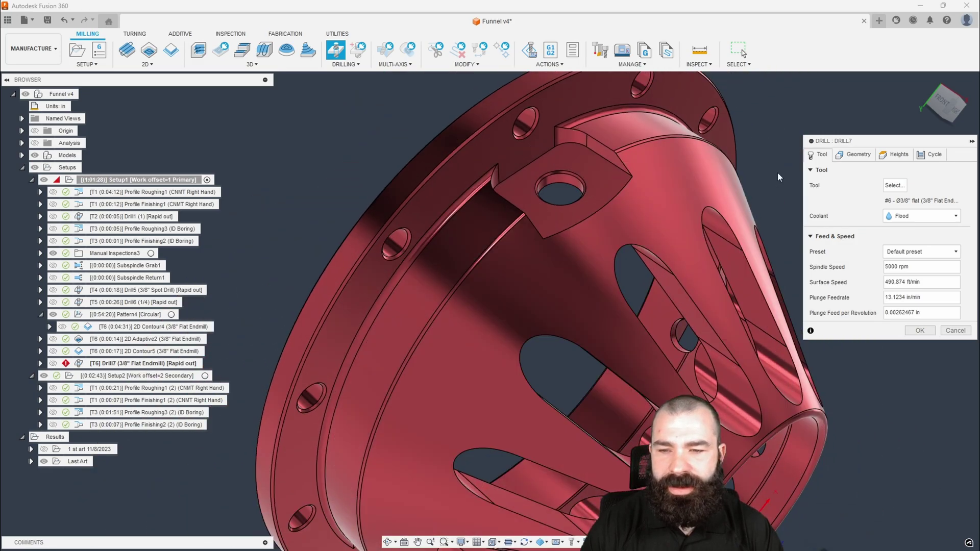
left_click(853, 154)
left_click(820, 297)
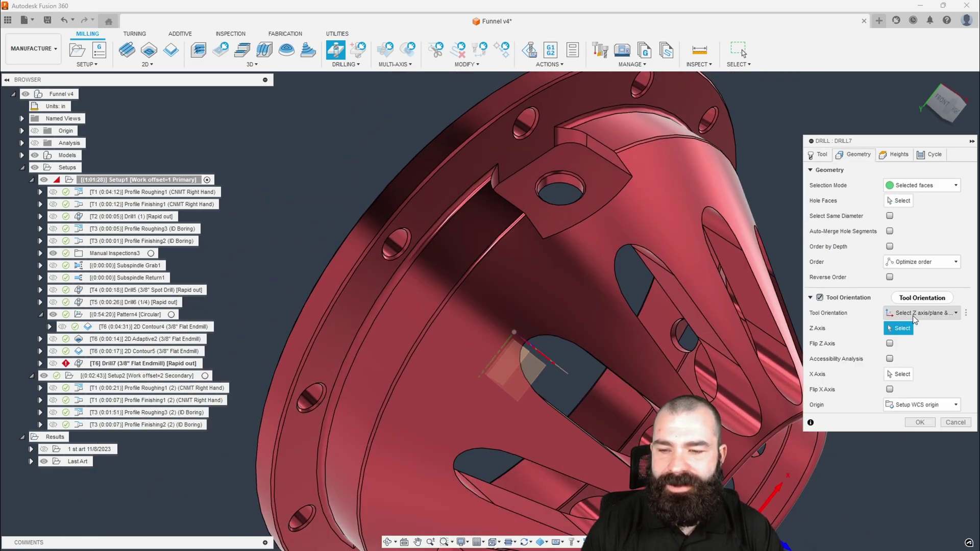
left_click(605, 184)
scroll(558, 186, "down", 3)
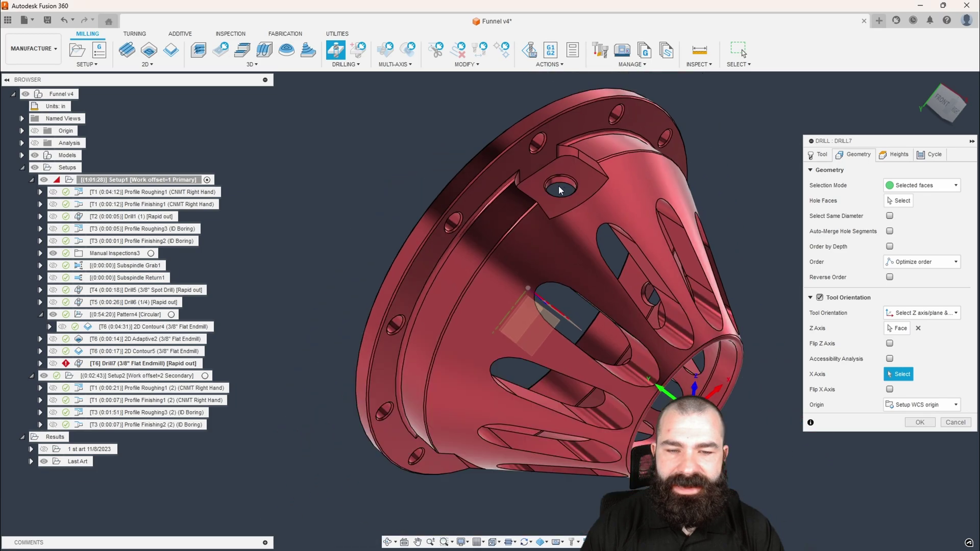
scroll(682, 325, "up", 2)
left_click(728, 367)
Step: Select the cylindrical face of the 0.375 in hole in the flat pad as the hole to drill
left_click(899, 201)
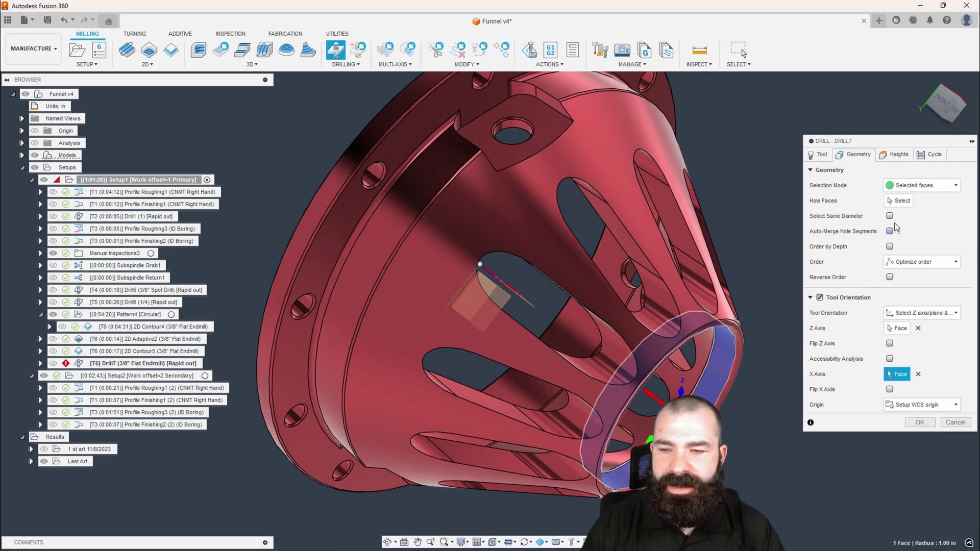
scroll(611, 180, "down", 2)
scroll(569, 172, "up", 5)
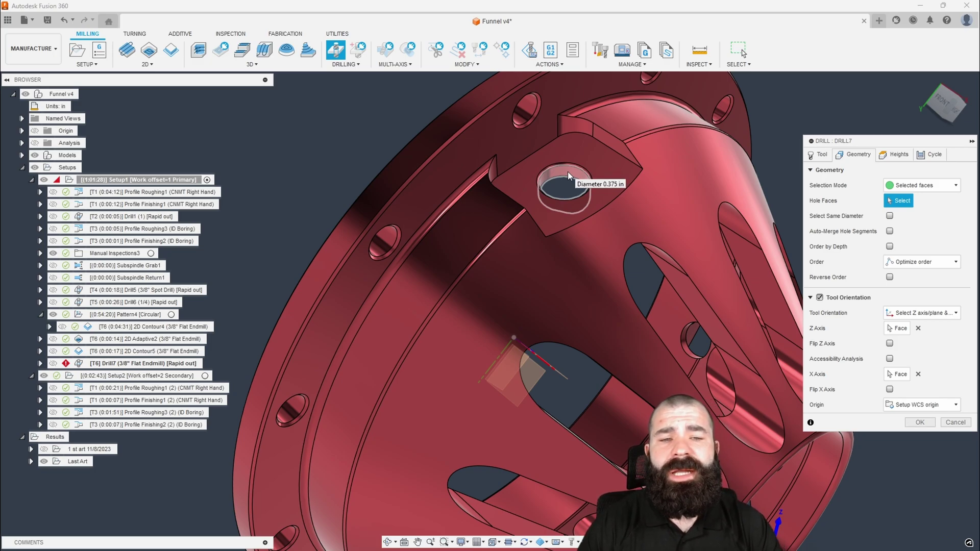
left_click(568, 171)
scroll(543, 240, "down", 2)
scroll(543, 240, "down", 2)
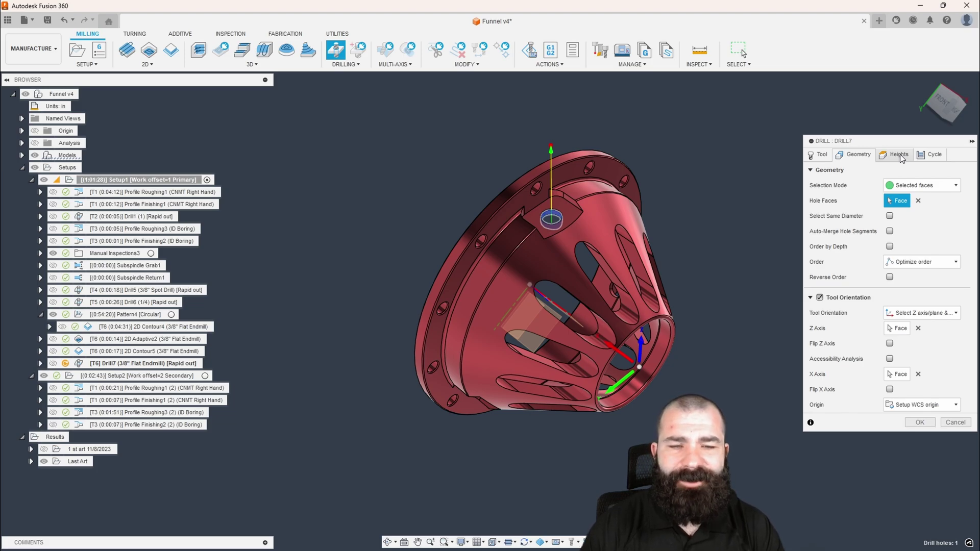
Step: Enable drill tip through bottom for the pad hole with a break-through depth of 0.02 in
middle_click_drag(502, 213, 665, 161, "shift")
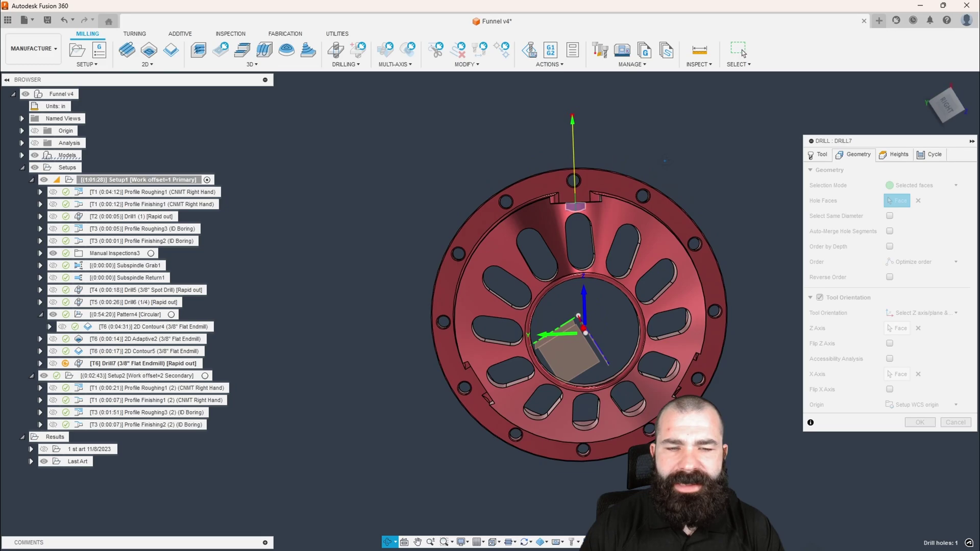
left_click(819, 155)
left_click(895, 155)
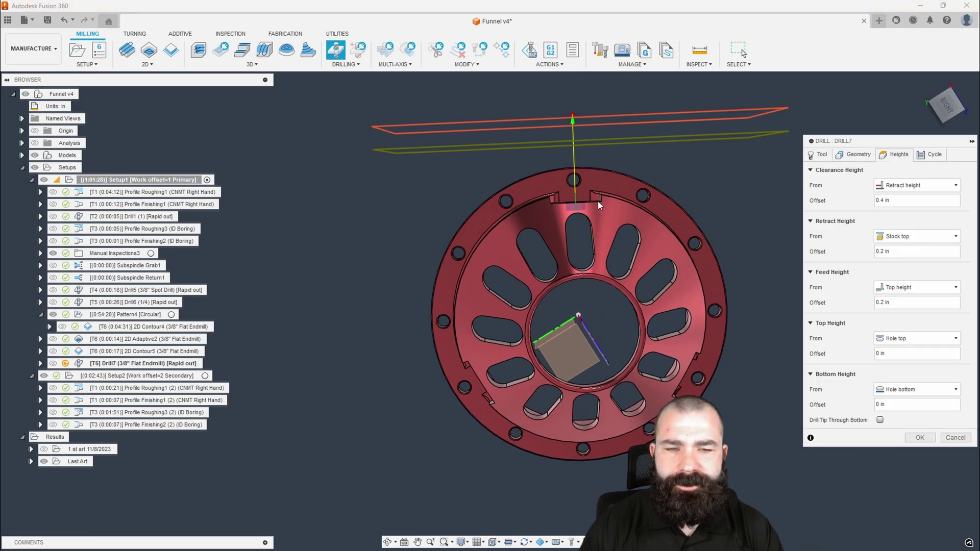
scroll(600, 205, "up", 2)
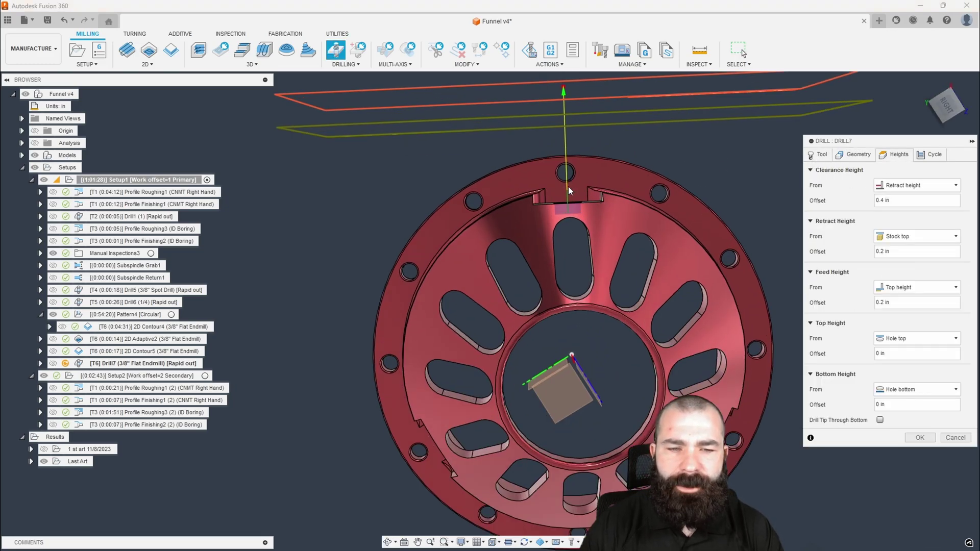
left_click(881, 420)
left_click(893, 434)
key("BackSpace")
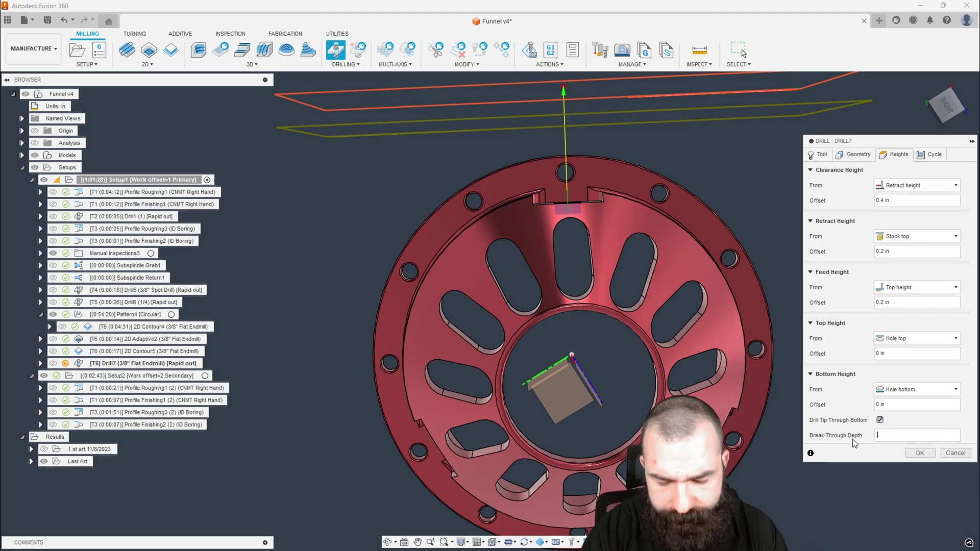
type(".02")
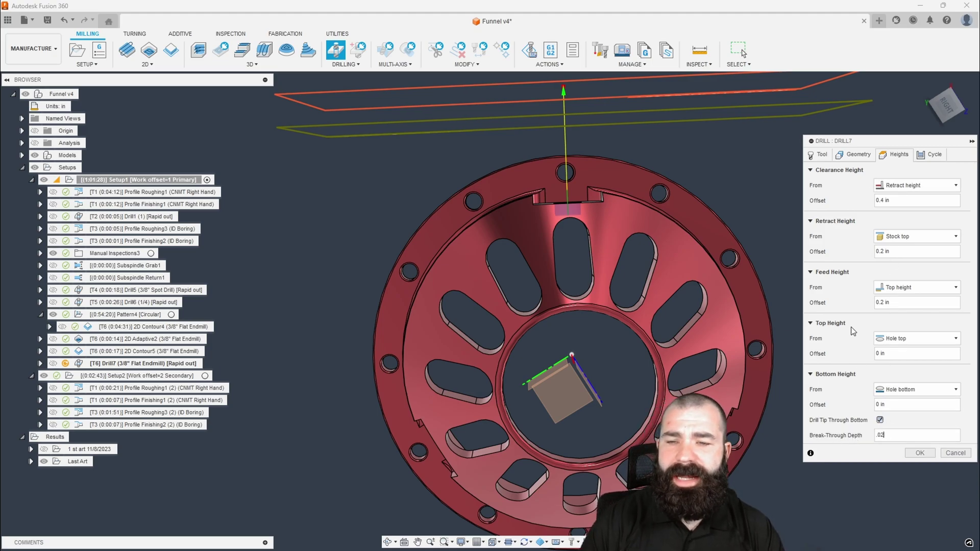
Step: Inspect the hole's drilling depth up close from the right view and enable auto-merge of hole segments
scroll(592, 197, "up", 10)
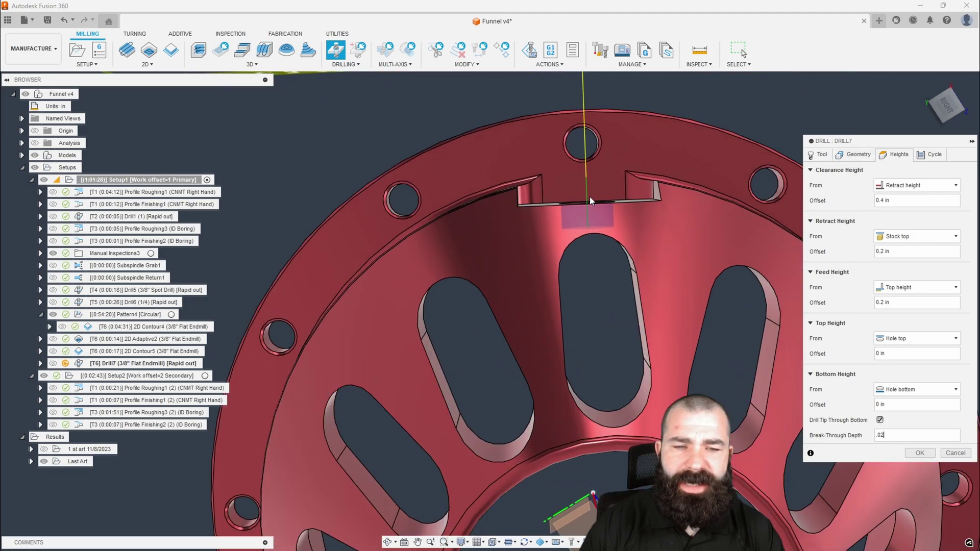
left_click(947, 105)
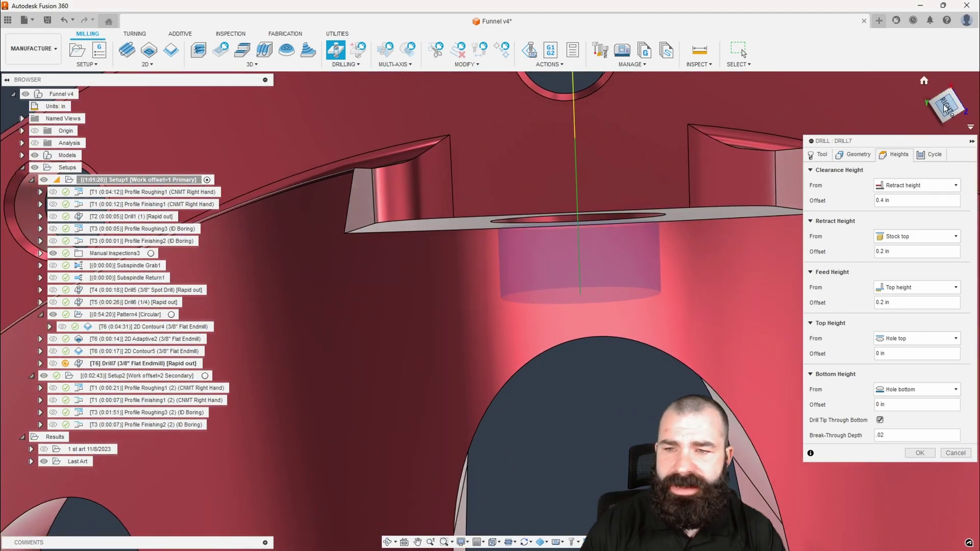
scroll(626, 310, "up", 2)
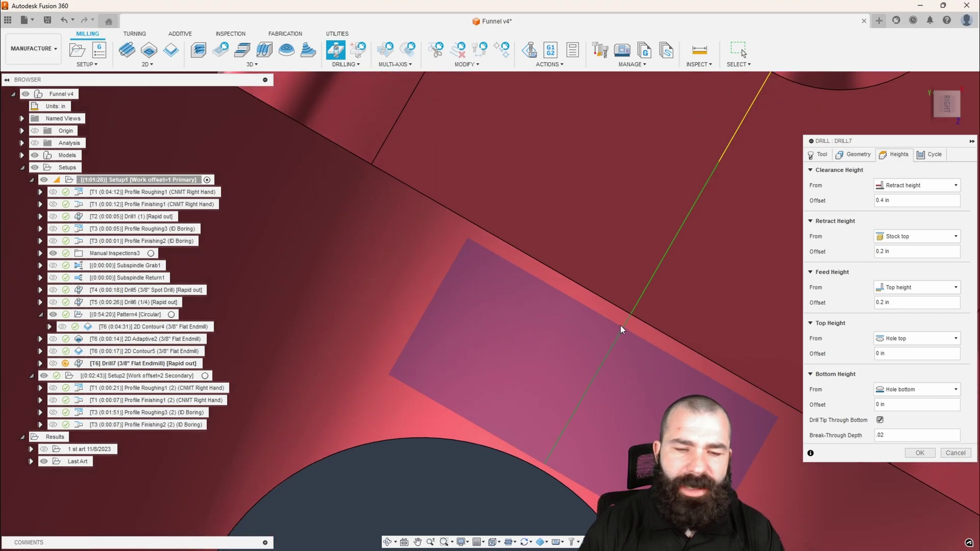
left_click(858, 155)
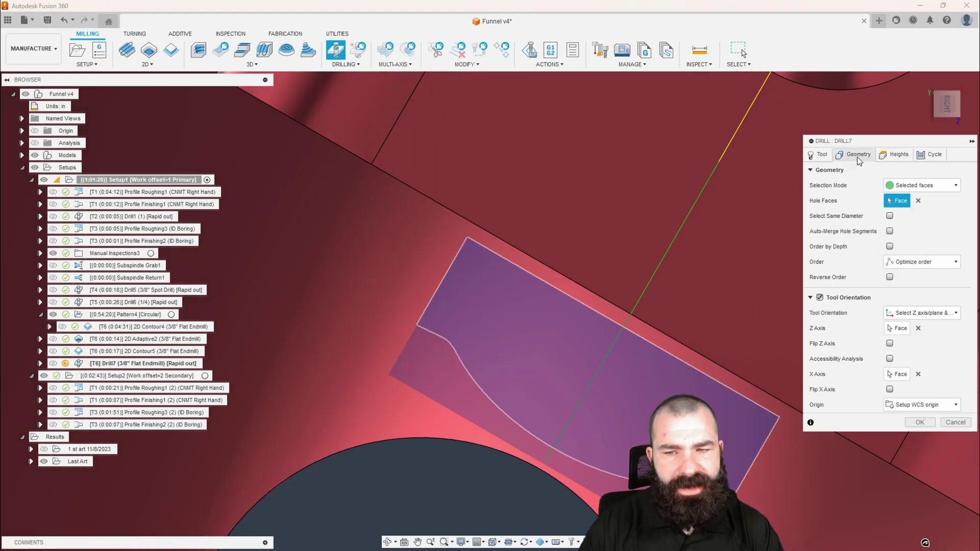
left_click(890, 231)
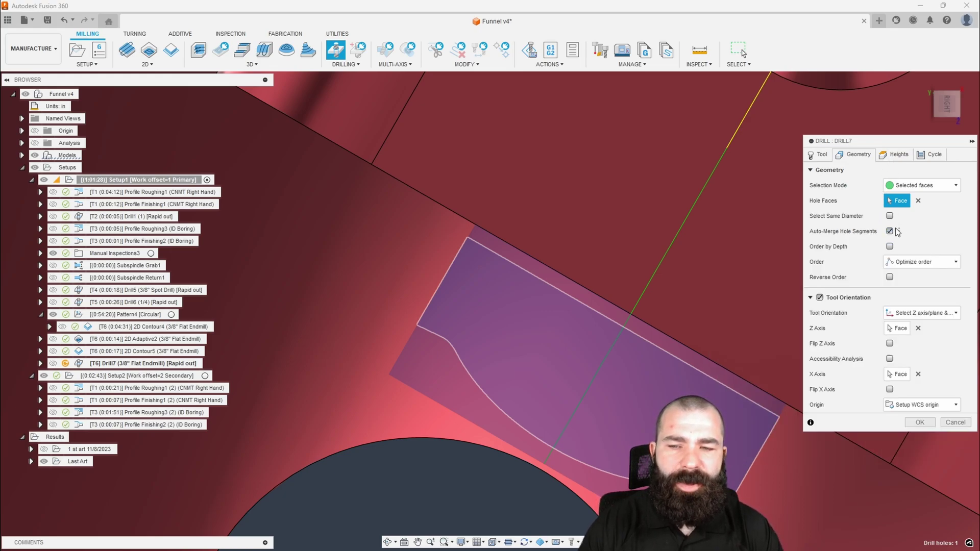
mouse_move(891, 234)
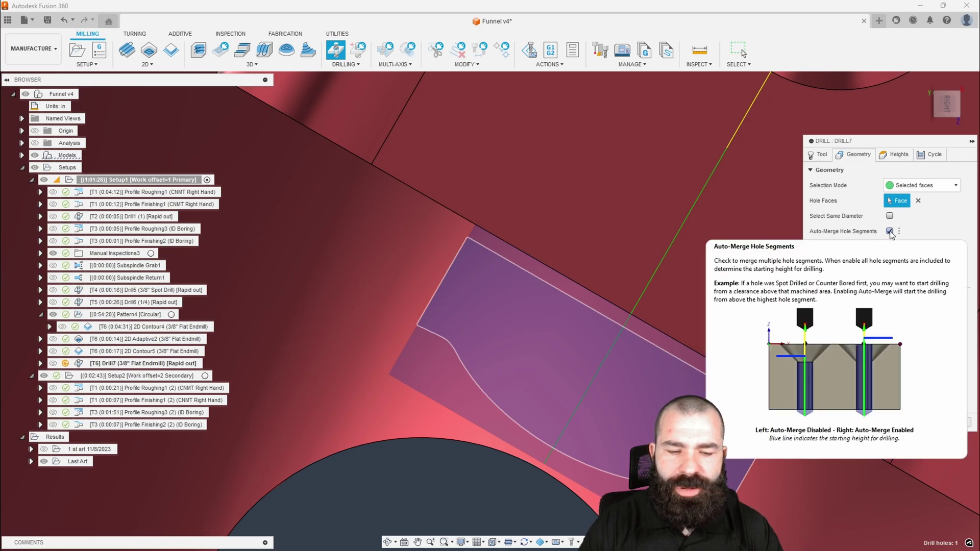
Step: Set the pad hole drilling cycle to Chip breaking - partial retract and generate the Drill operation
left_click(896, 154)
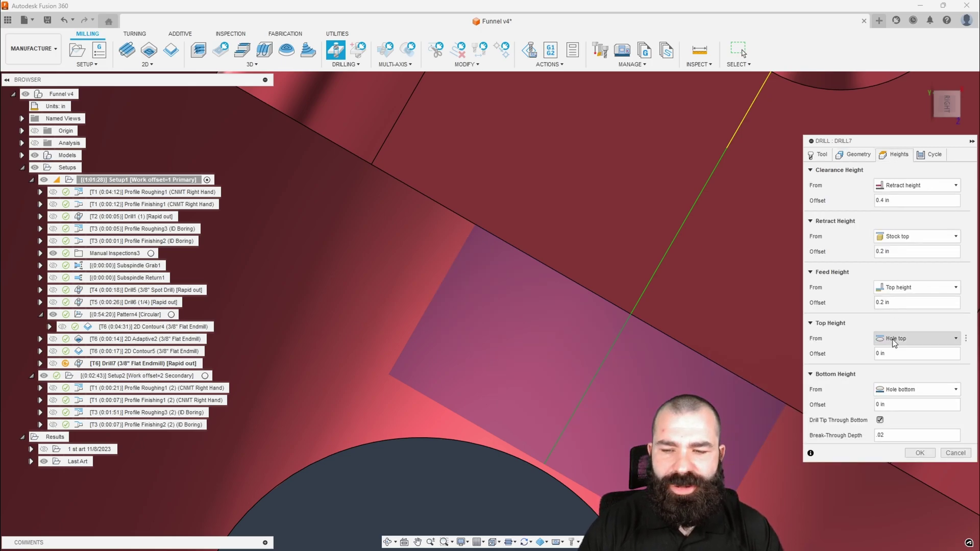
mouse_move(893, 340)
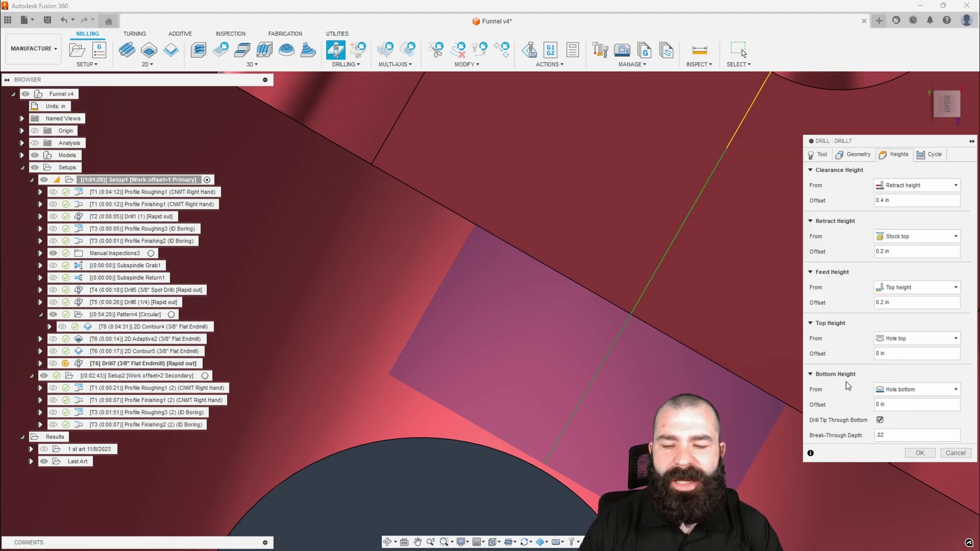
scroll(436, 301, "down", 2)
scroll(542, 324, "down", 2)
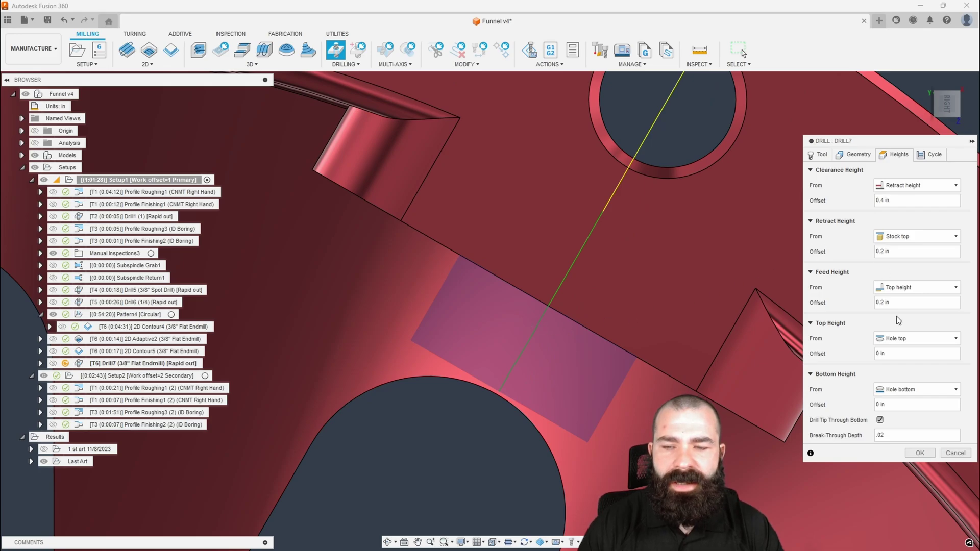
left_click(933, 157)
left_click(878, 185)
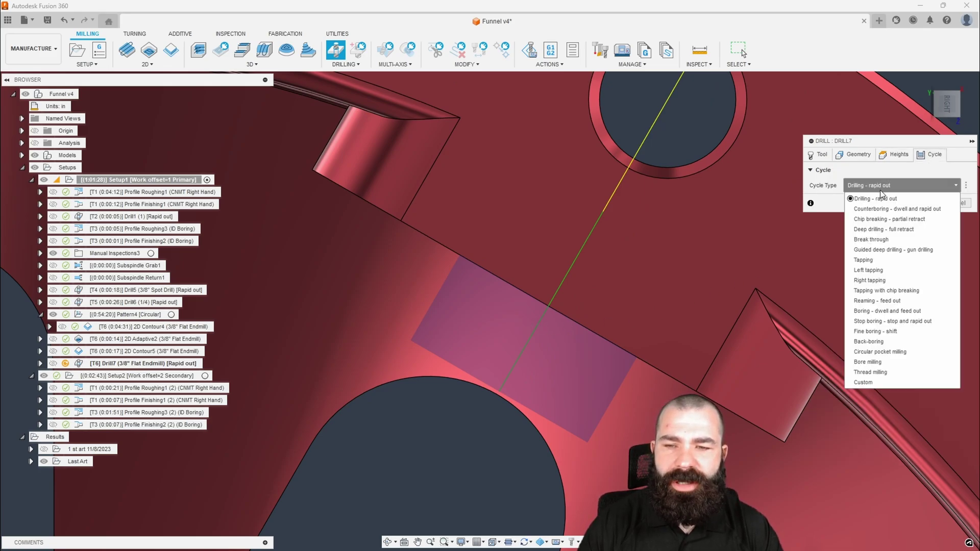
left_click(872, 219)
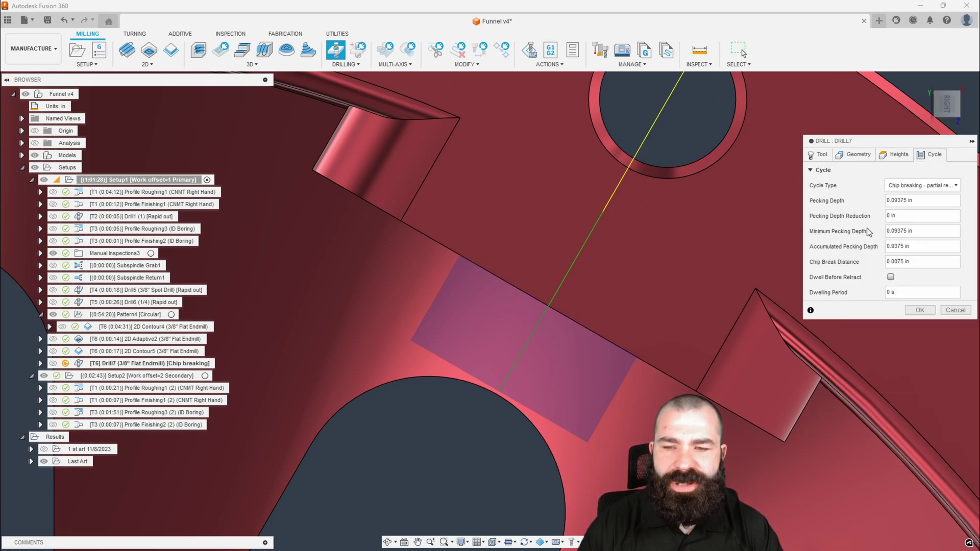
left_click(920, 310)
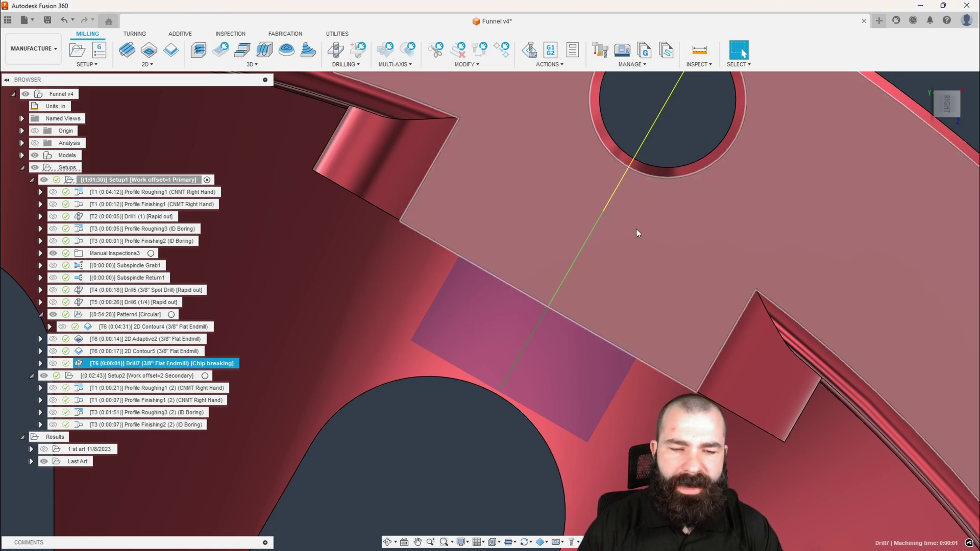
Step: Start a 2D Contour operation and select the outer edge of the flat pad's hole as the contour
scroll(639, 235, "down", 2)
scroll(687, 250, "down", 4)
middle_click_drag(690, 252, 702, 317, "shift")
scroll(653, 321, "up", 2)
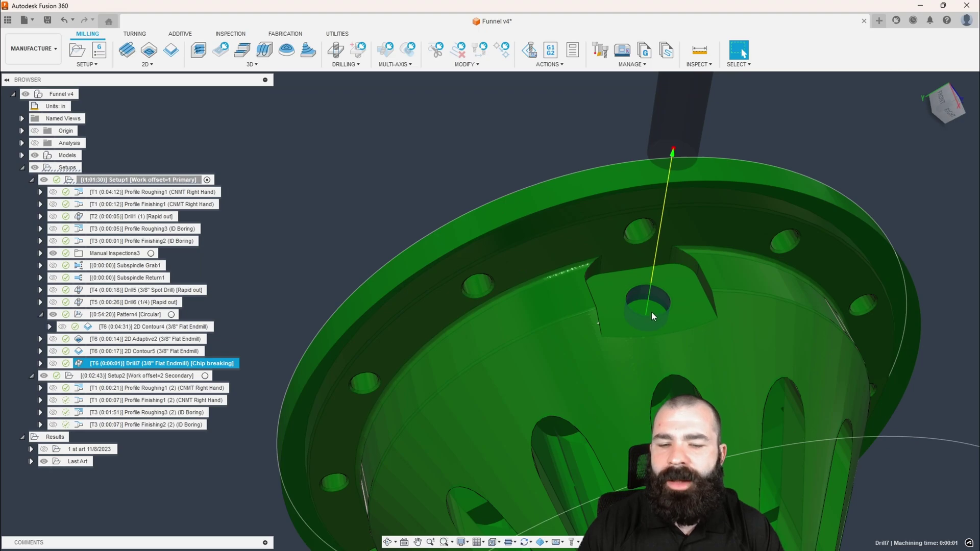
middle_click_drag(651, 311, 654, 300, "shift")
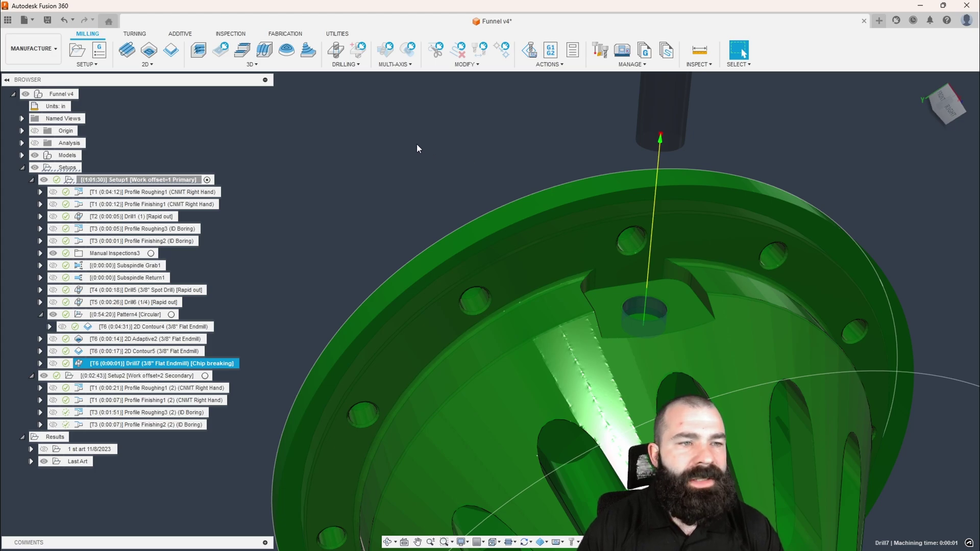
left_click(171, 50)
left_click(824, 155)
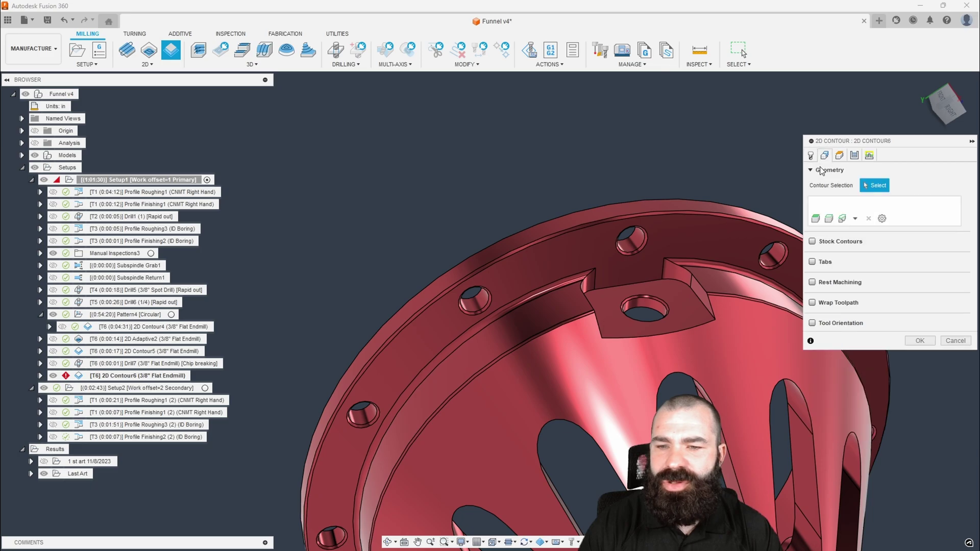
scroll(674, 299, "up", 4)
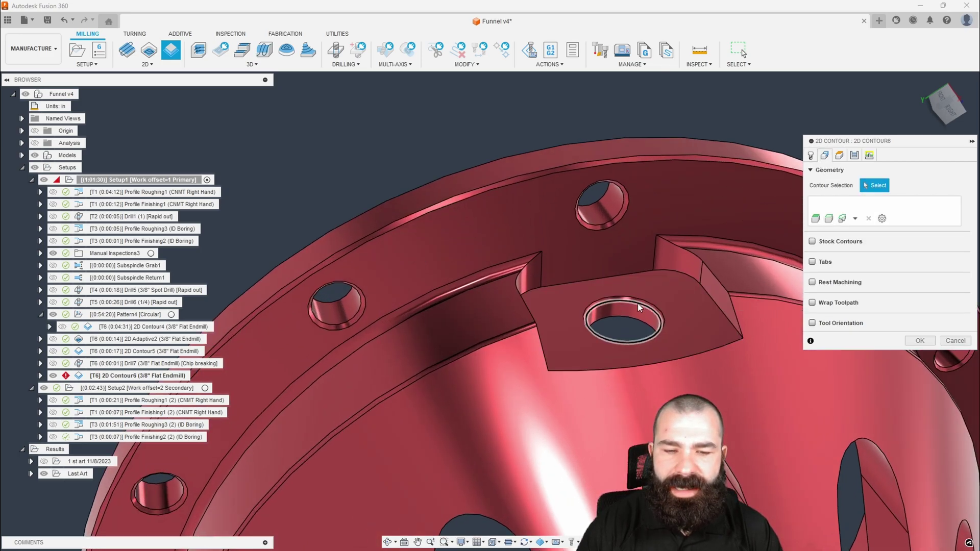
left_click(639, 306)
scroll(639, 306, "down", 5)
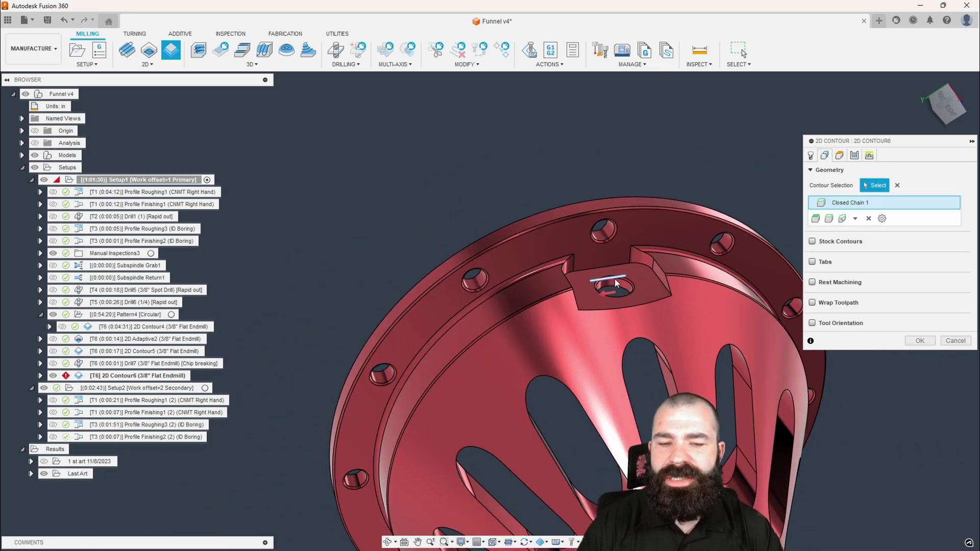
scroll(616, 284, "down", 3)
Step: Enable tool orientation for the contour, using the flat pad face as Z axis and the cone's small-end bore face as X axis
left_click(812, 323)
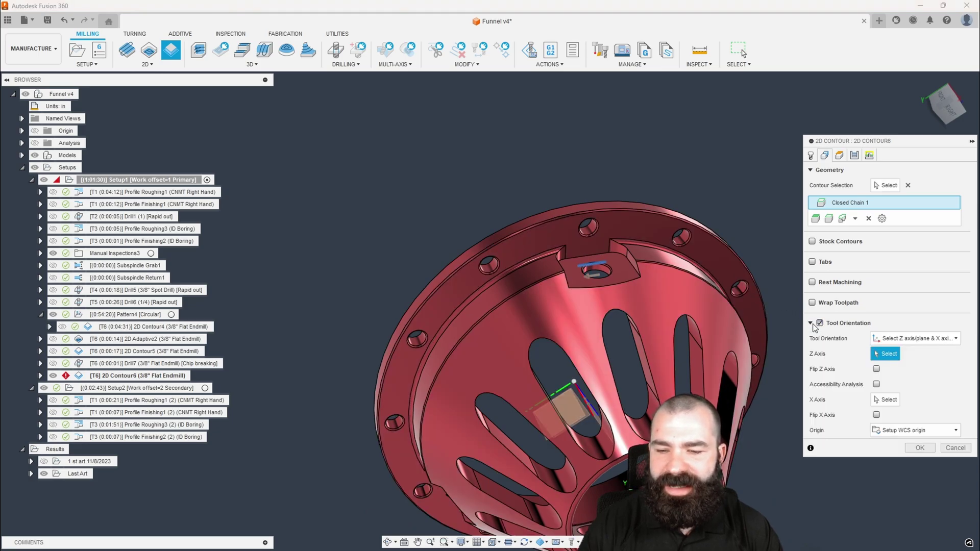
left_click(619, 277)
scroll(618, 268, "down", 3)
scroll(660, 411, "up", 3)
left_click(672, 434)
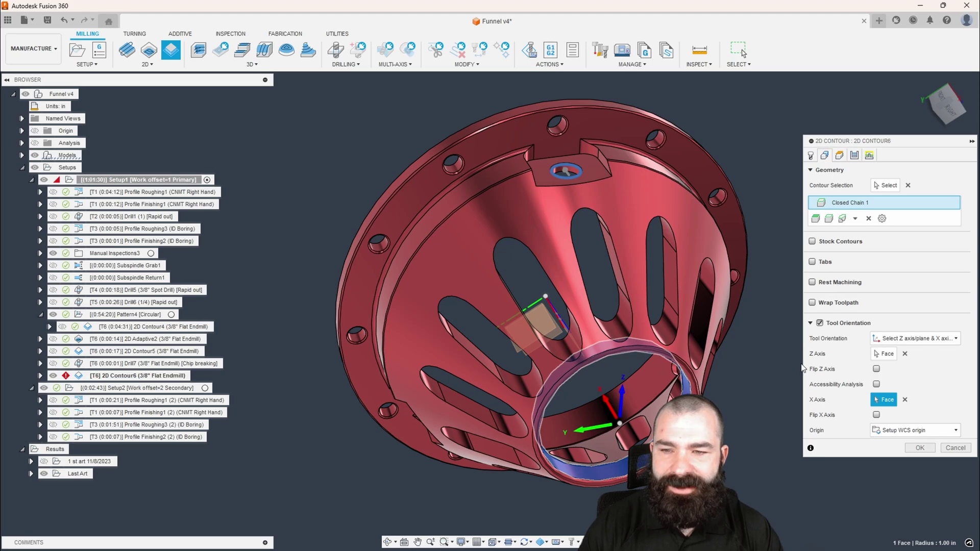
scroll(623, 223, "down", 2)
middle_click_drag(690, 164, 730, 158, "shift")
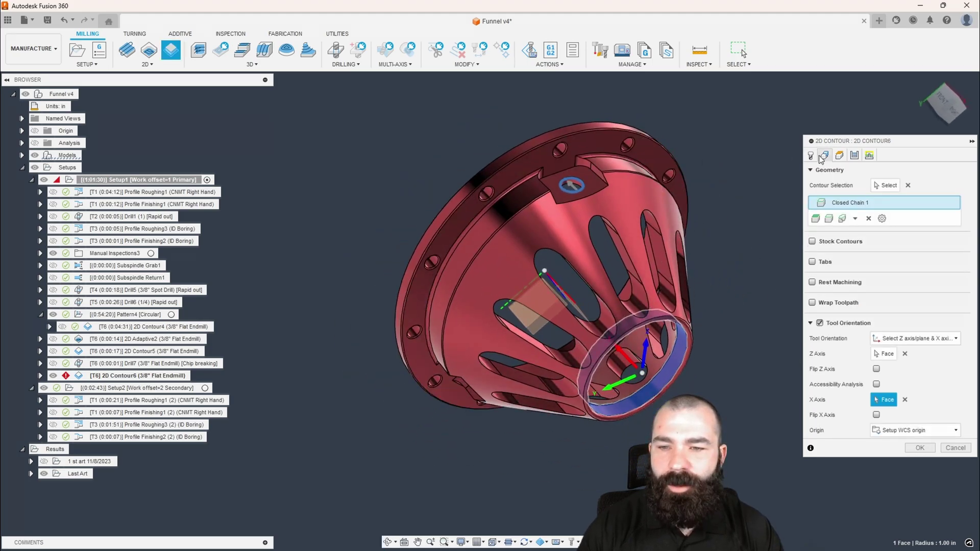
Step: Assign tool 4, the 3/8" 90° Spot Drill, from the Funnel v4 document library to the 2D Contour operation
left_click(854, 155)
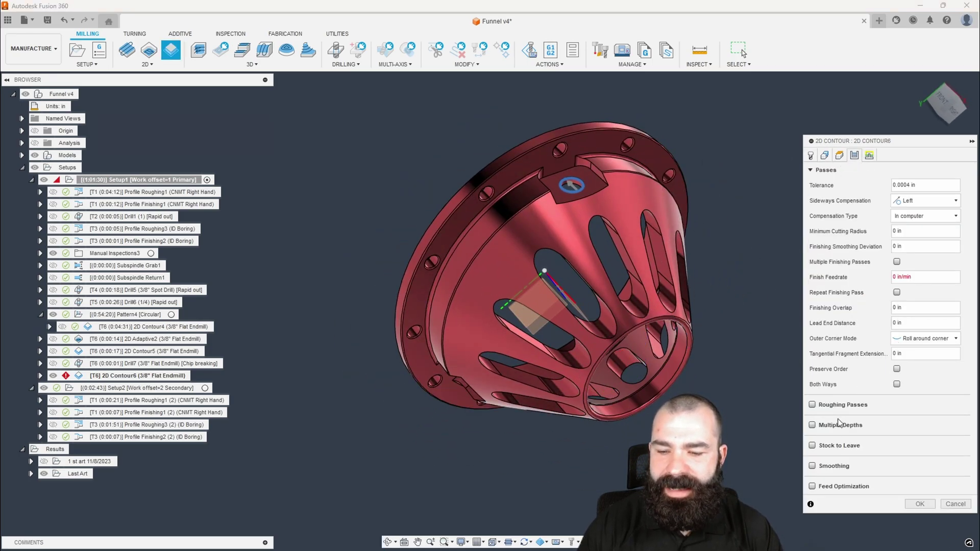
left_click(812, 156)
left_click(895, 185)
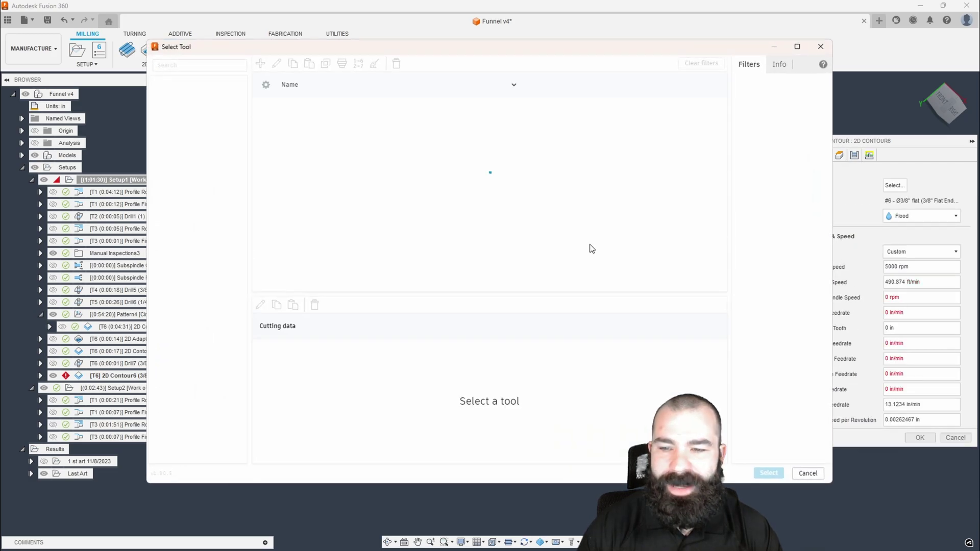
left_click(319, 134)
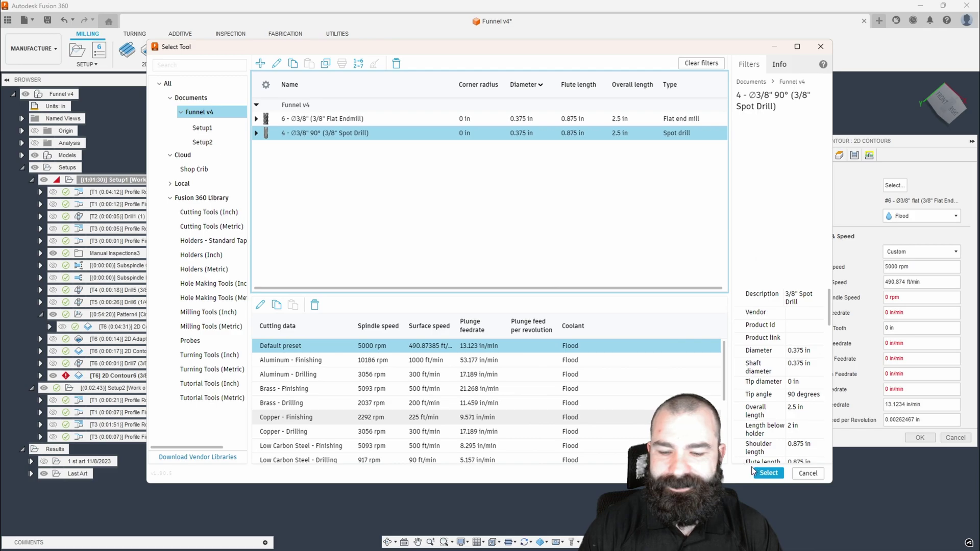
left_click(764, 474)
Step: Set the chamfer tip offset to 0.02 in and generate the pad hole's chamfer toolpath
left_click(855, 156)
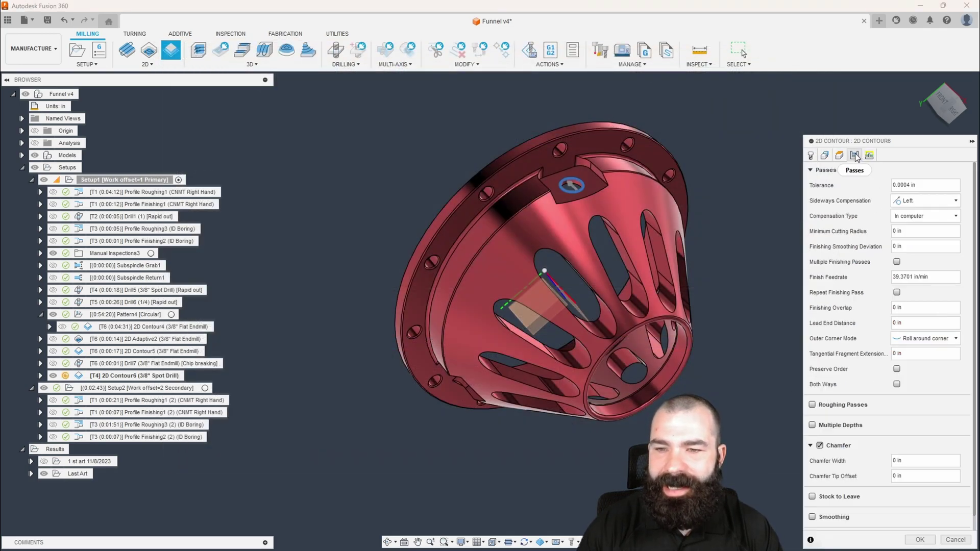
scroll(874, 296, "down", 1)
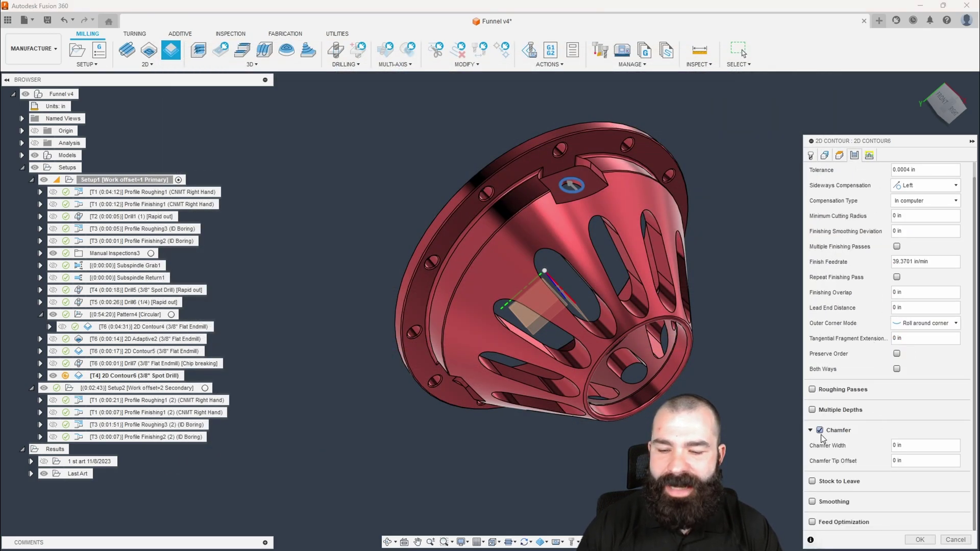
type(".02")
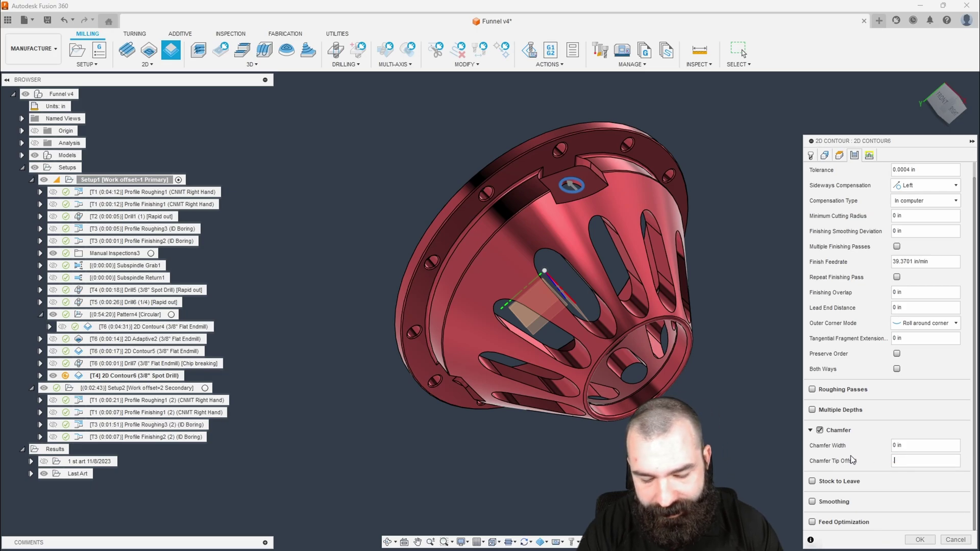
key("Return")
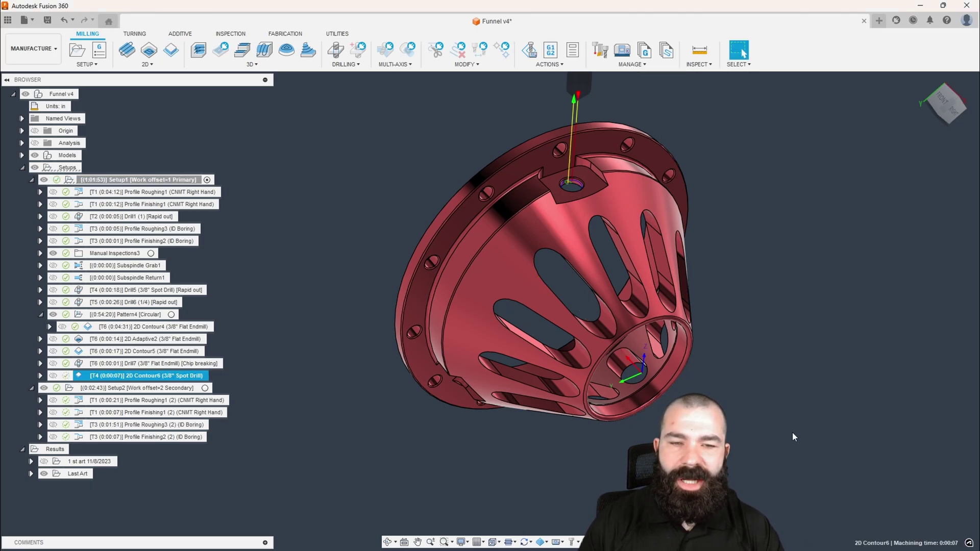
Step: Create a new pattern from the four flat pad operations, 2D Adaptive2 through 2D Contour6
middle_click_drag(639, 365, 654, 312, "shift")
scroll(654, 310, "up", 1)
scroll(562, 168, "up", 5)
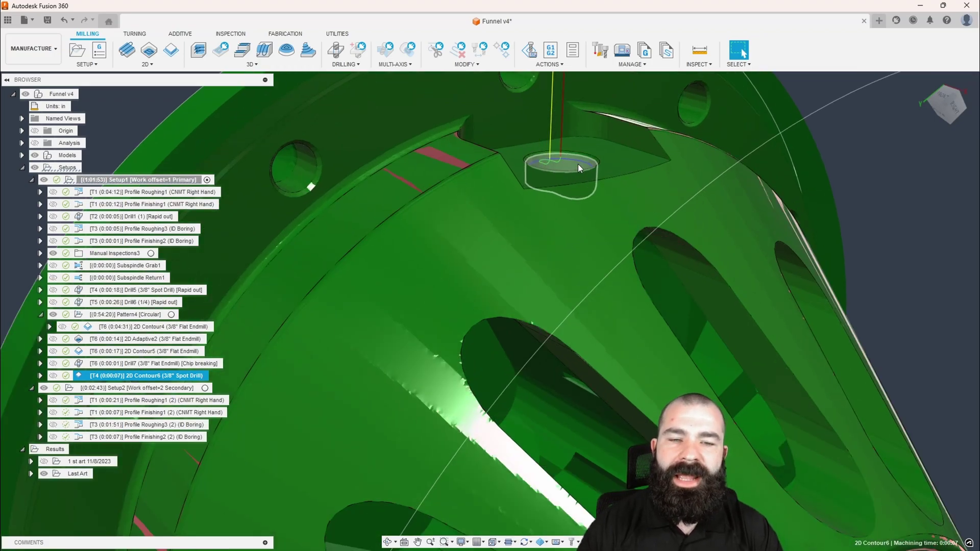
middle_click_drag(578, 164, 586, 174, "shift")
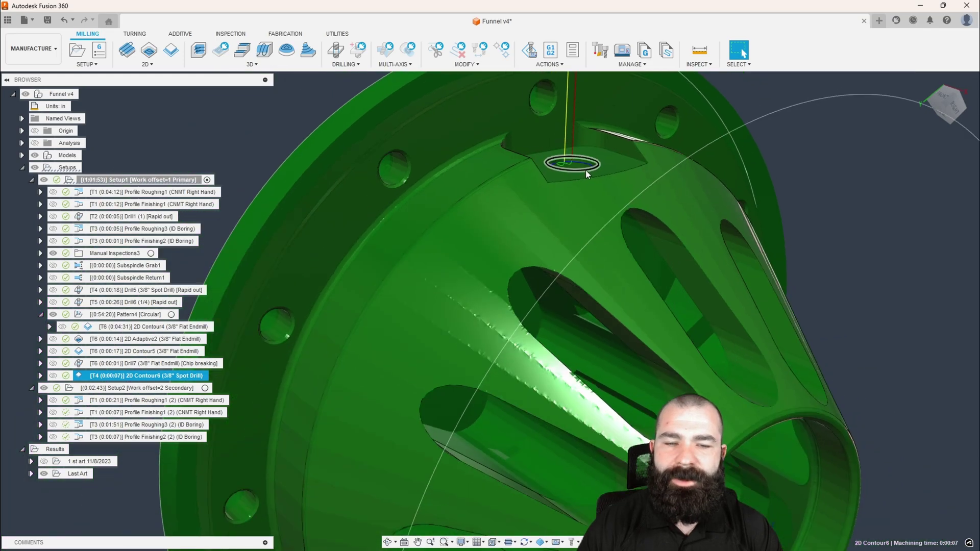
scroll(586, 173, "down", 5)
middle_click_drag(526, 230, 490, 255, "shift")
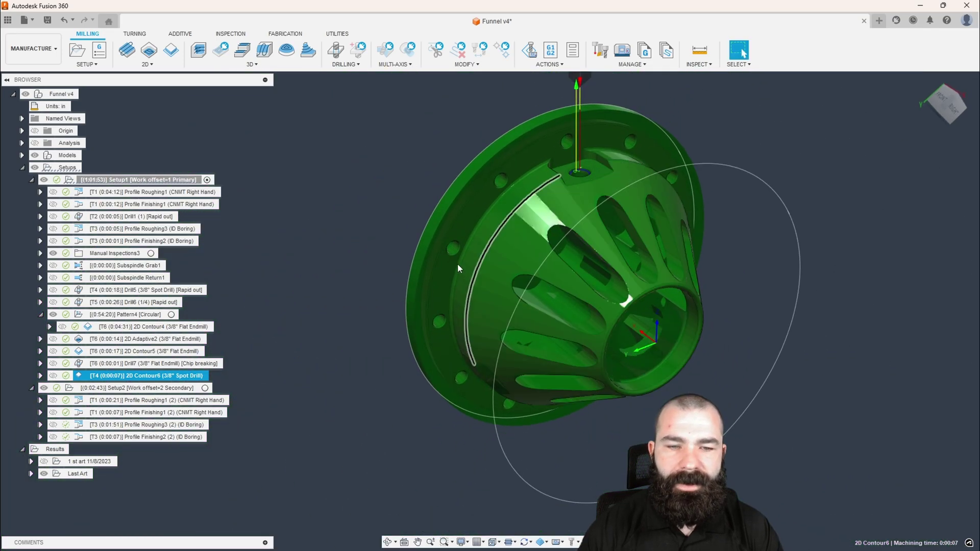
left_click(148, 339)
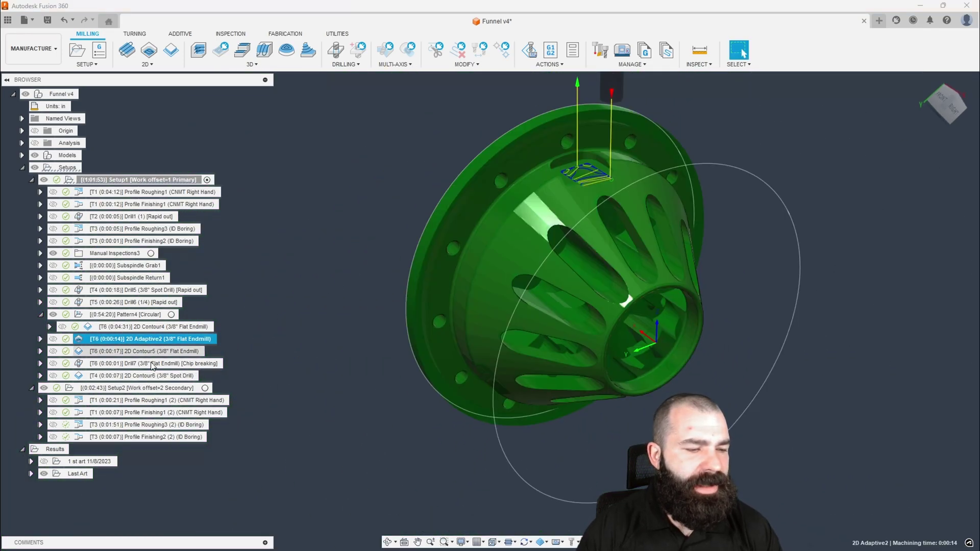
left_click(152, 378, "shift")
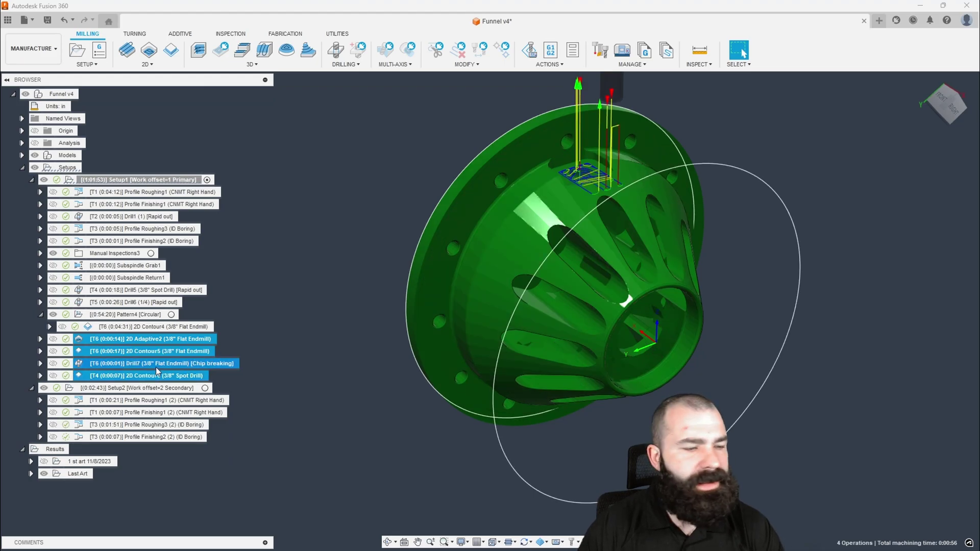
left_click(89, 66)
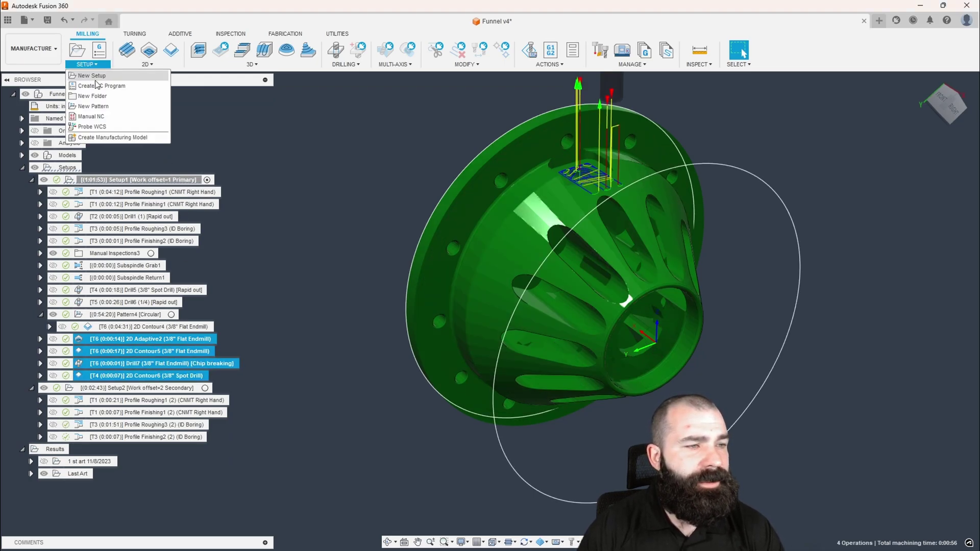
left_click(108, 109)
Step: Make the pattern circular around the cone's small-end bore face with 3 instances
left_click(912, 185)
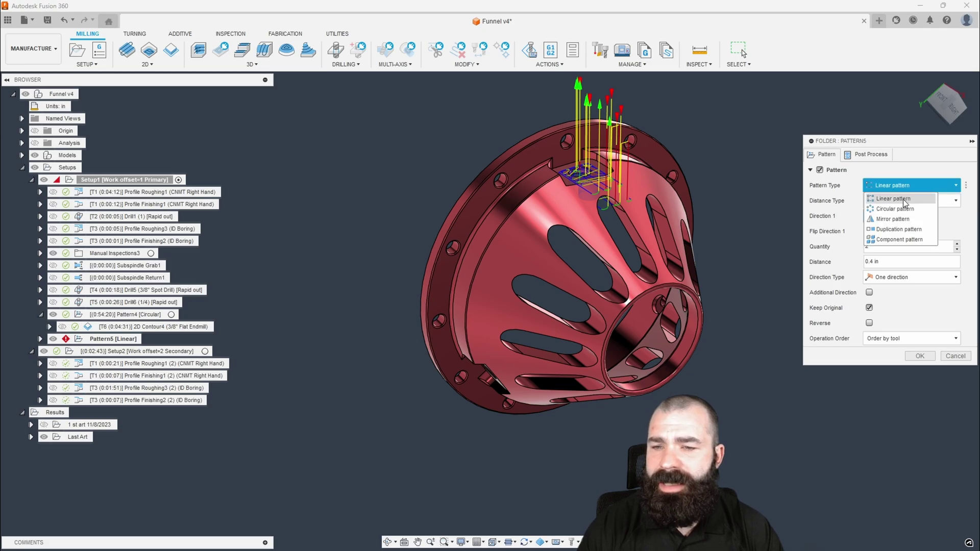
left_click(891, 208)
left_click(694, 327)
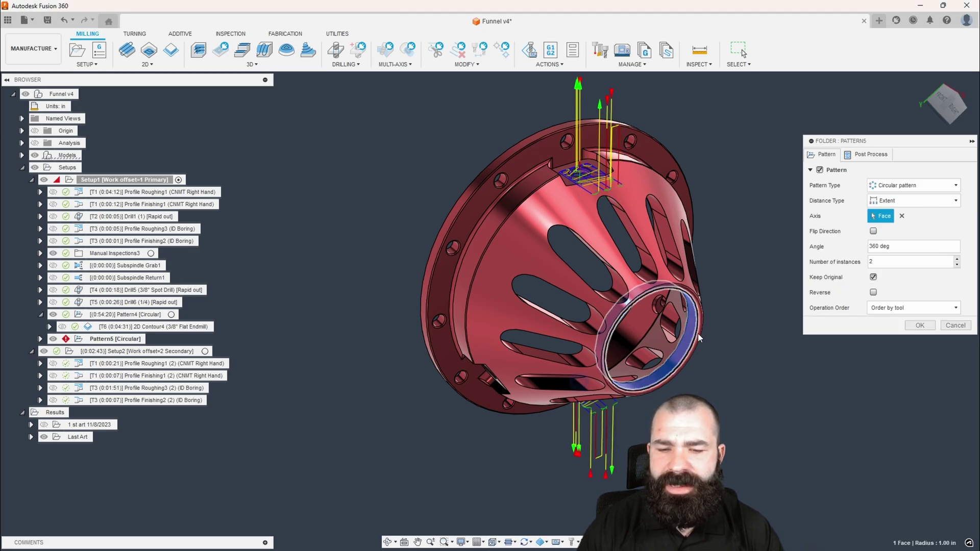
double_click(886, 262)
type("3")
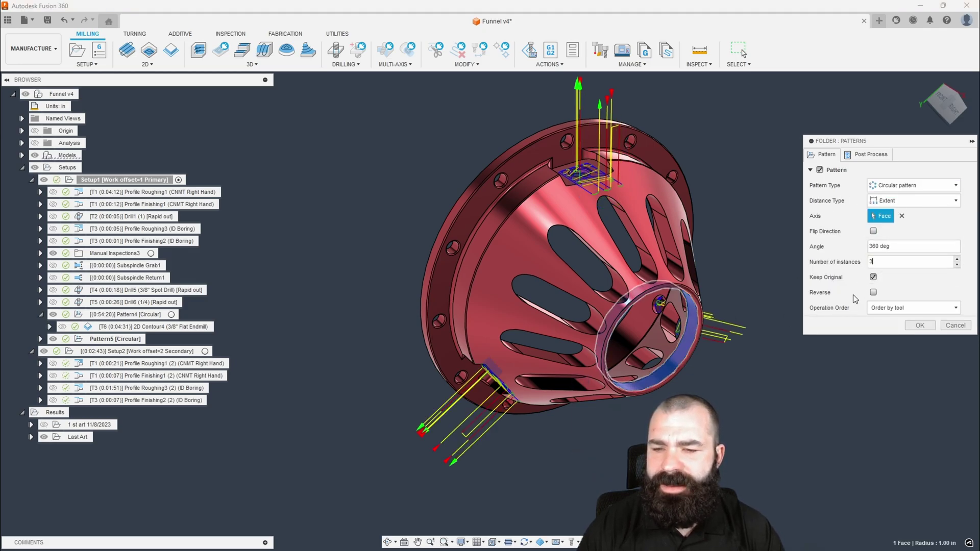
left_click(912, 327)
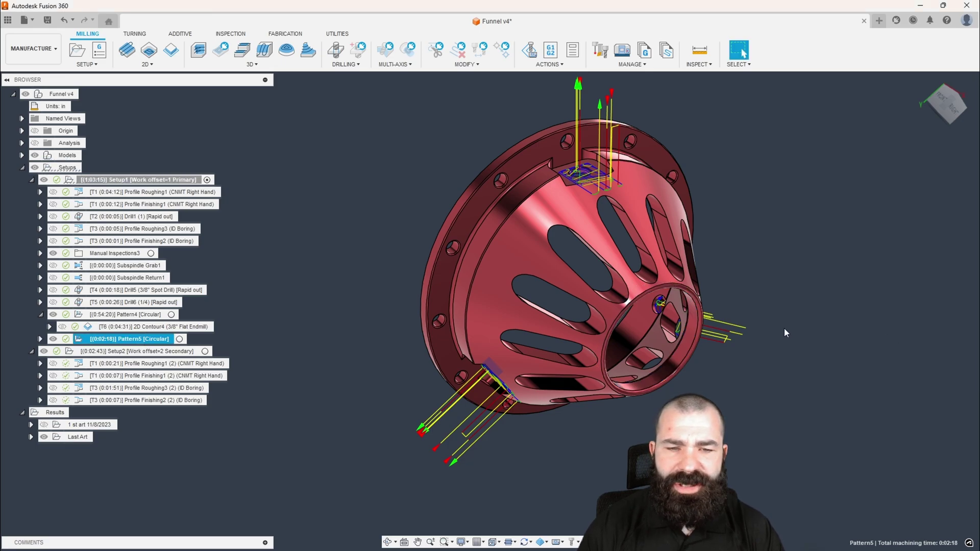
Step: Review the Subspindle Grab1 and Subspindle Return1 operations in Setup1
middle_click_drag(372, 315, 326, 314, "shift")
left_click(326, 314)
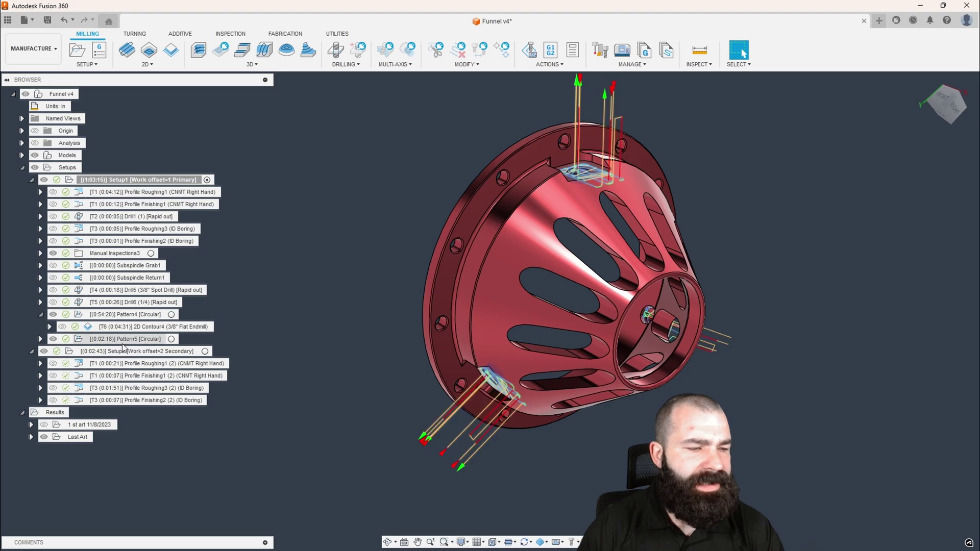
left_click(108, 272)
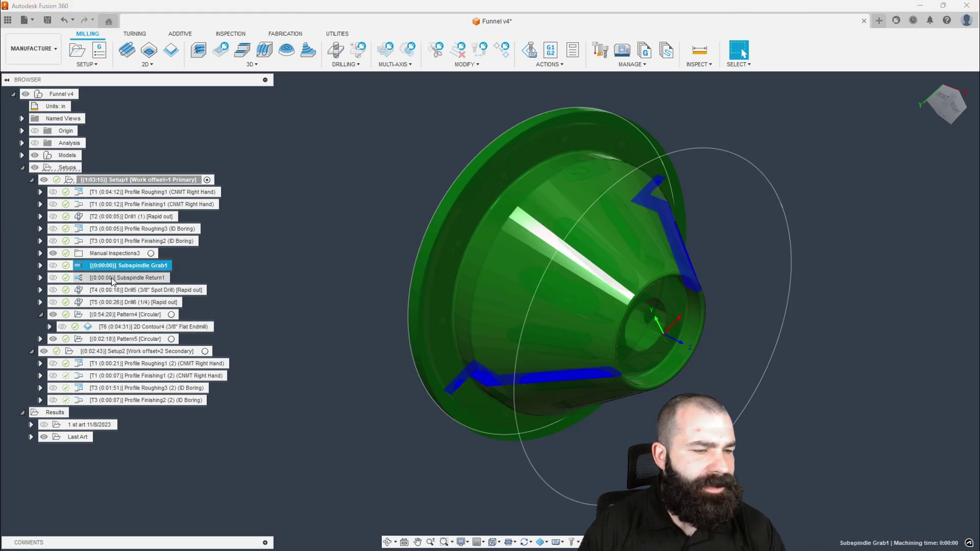
left_click(122, 278)
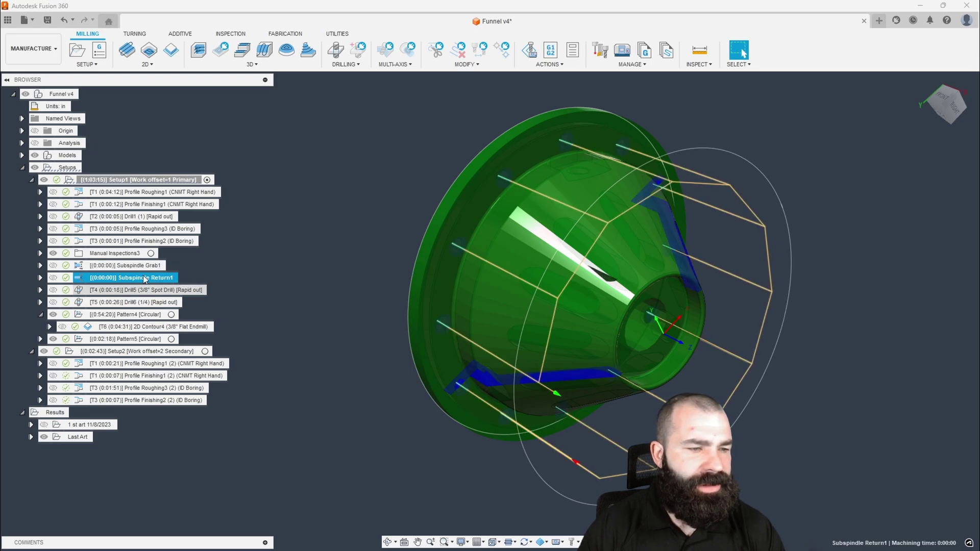
left_click(283, 269)
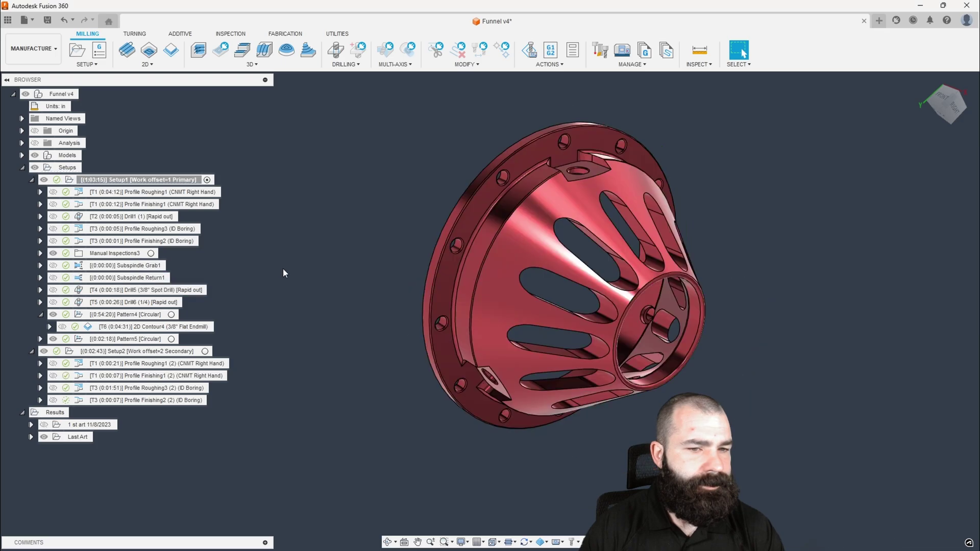
Step: Move Subspindle Grab1 and Subspindle Return1 to the end of Setup1, after the Pattern5 operations
left_click(131, 279, "ctrl")
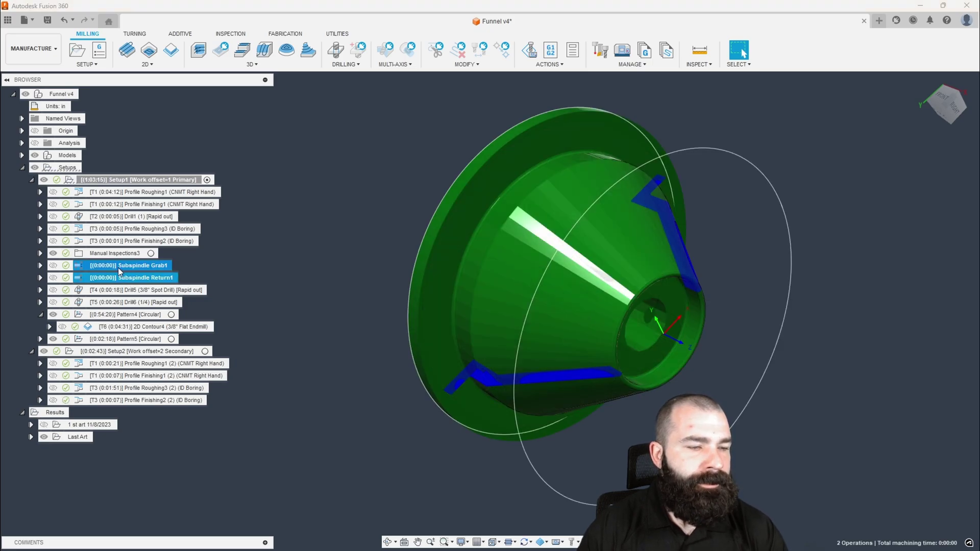
left_click_drag(118, 268, 143, 346)
Step: Review the reordered Setup1 operations from the Drill5 spot drilling through Pattern5 and Subspindle Grab1
left_click(115, 271)
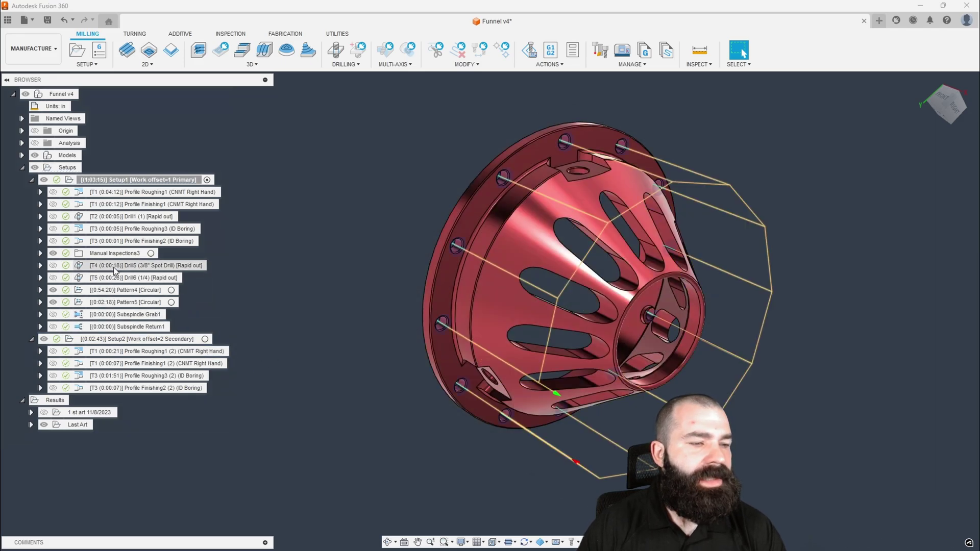
left_click(114, 278)
left_click(111, 291)
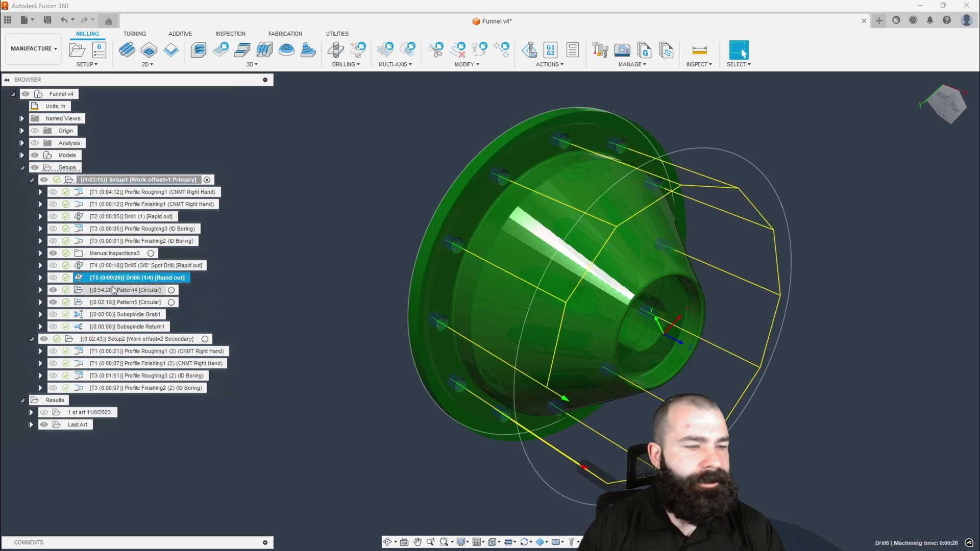
left_click(111, 301)
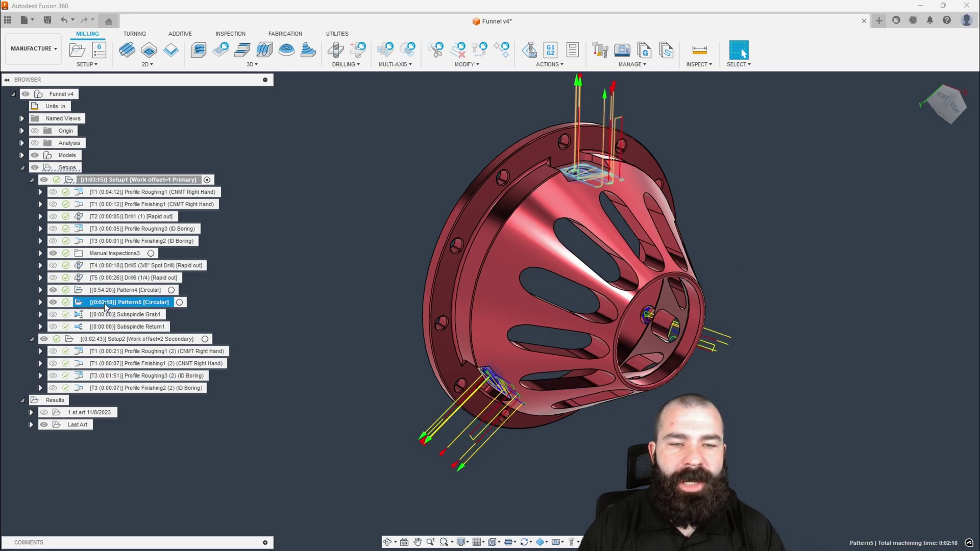
left_click(112, 316)
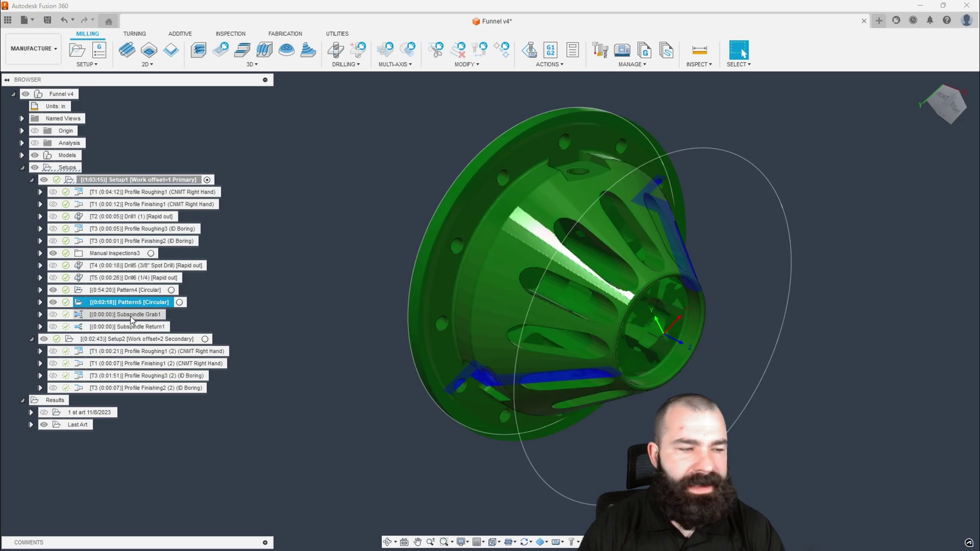
left_click(326, 262)
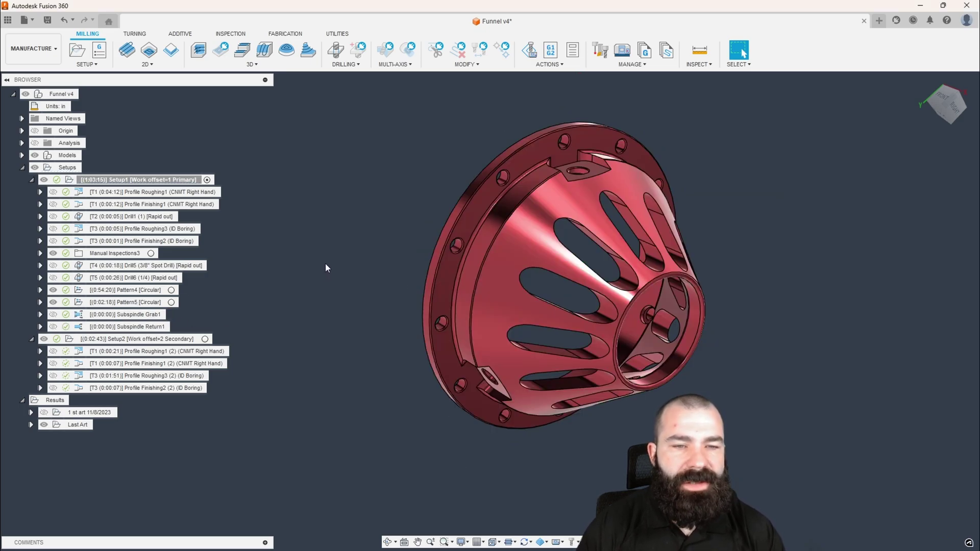
Step: Simulate the Setup1 operations from Profile Roughing1 through Pattern5 with the machine and start playback
left_click(177, 200)
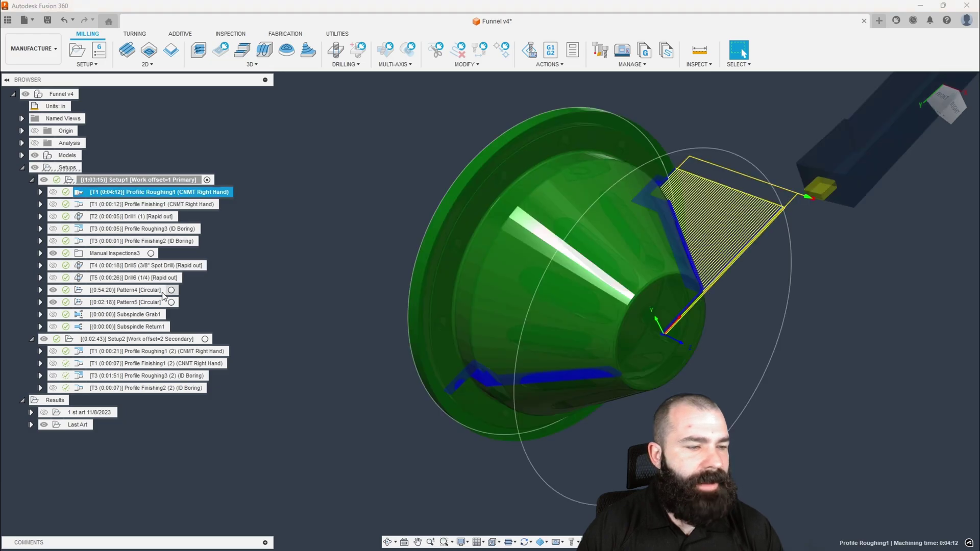
left_click(138, 302, "shift")
left_click(529, 50)
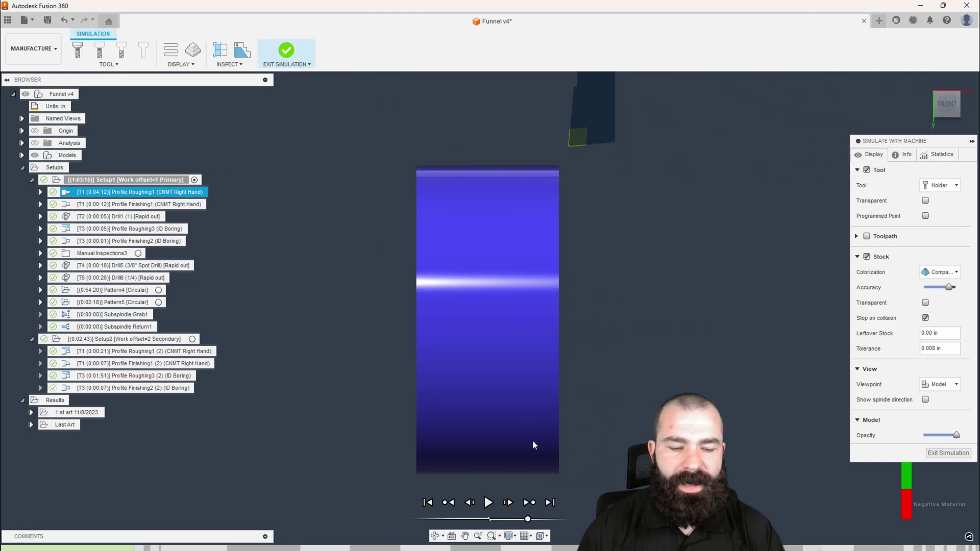
left_click(489, 504)
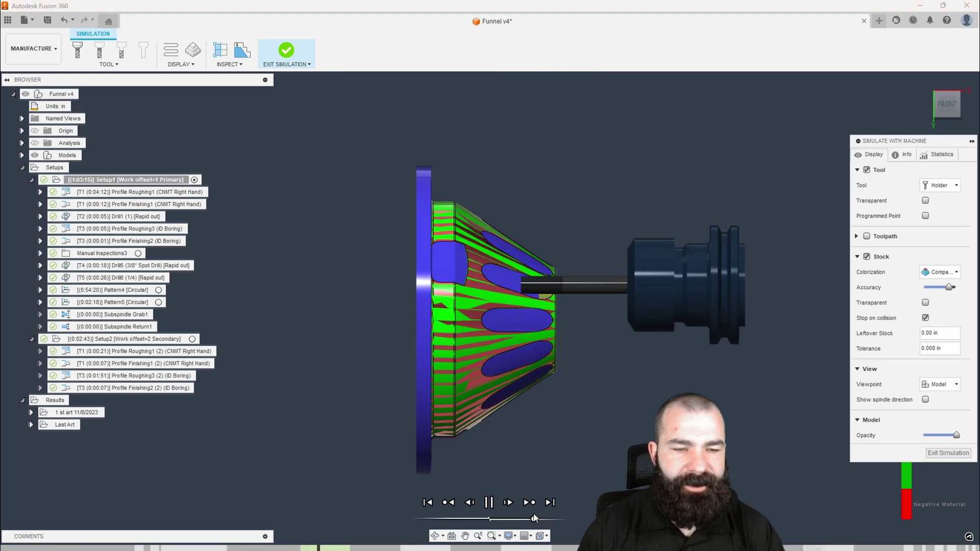
Step: Slow the simulation playback, skip ahead through the remaining operations, and inspect the machined slots, flange holes and flat pads on the stock
middle_click_drag(574, 412, 520, 387, "shift")
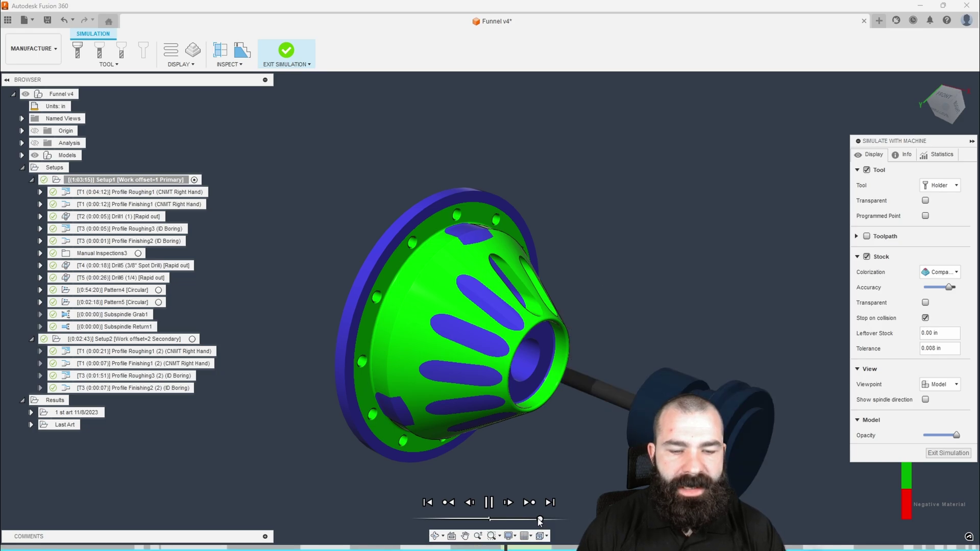
left_click_drag(541, 521, 529, 521)
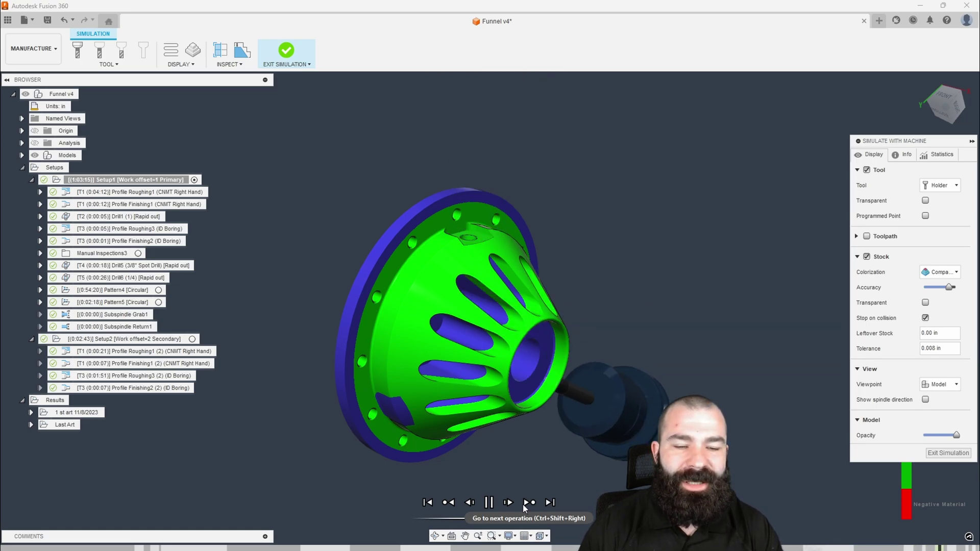
left_click(526, 504)
left_click(525, 504)
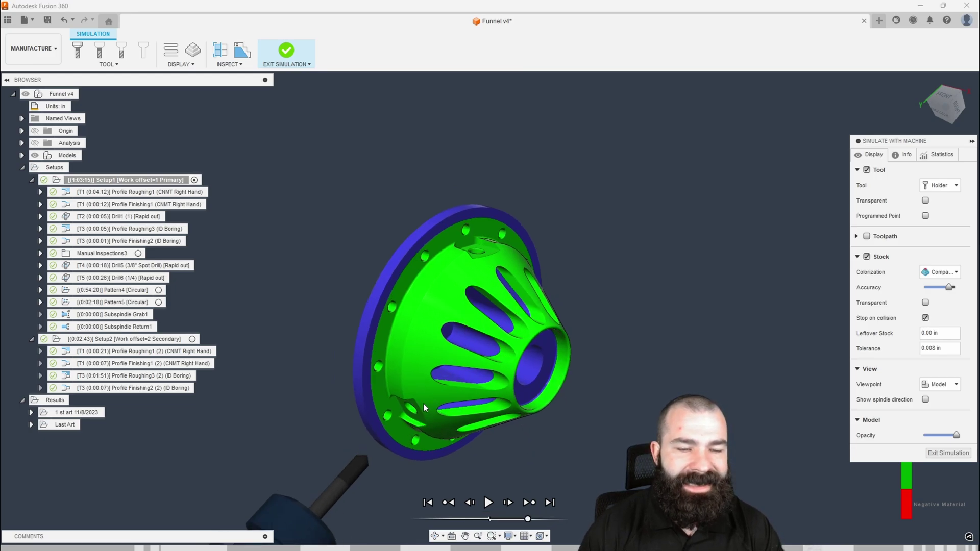
mouse_move(424, 407)
middle_mouse_down("shift")
mouse_move(444, 403)
mouse_move(394, 402)
mouse_move(410, 397)
middle_mouse_up("shift")
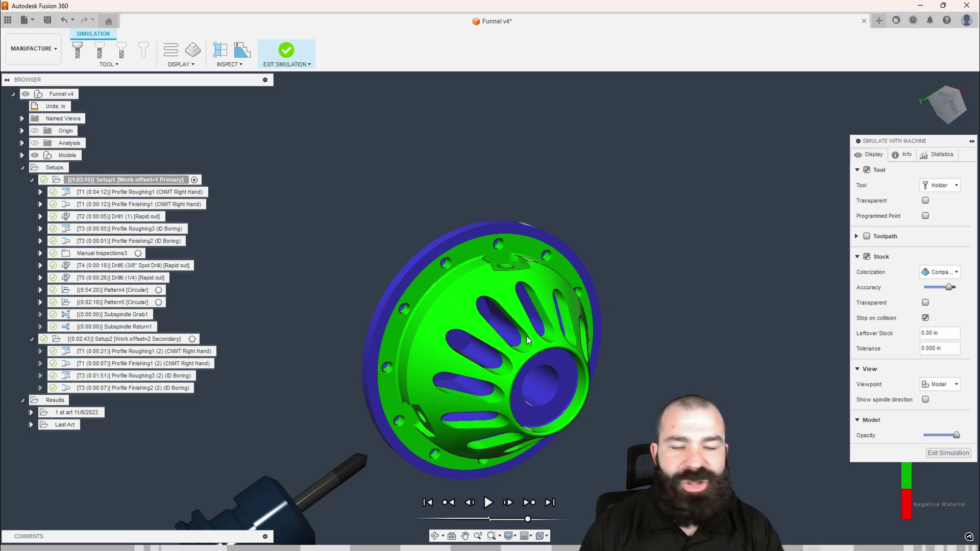
middle_click_drag(527, 341, 535, 347, "shift")
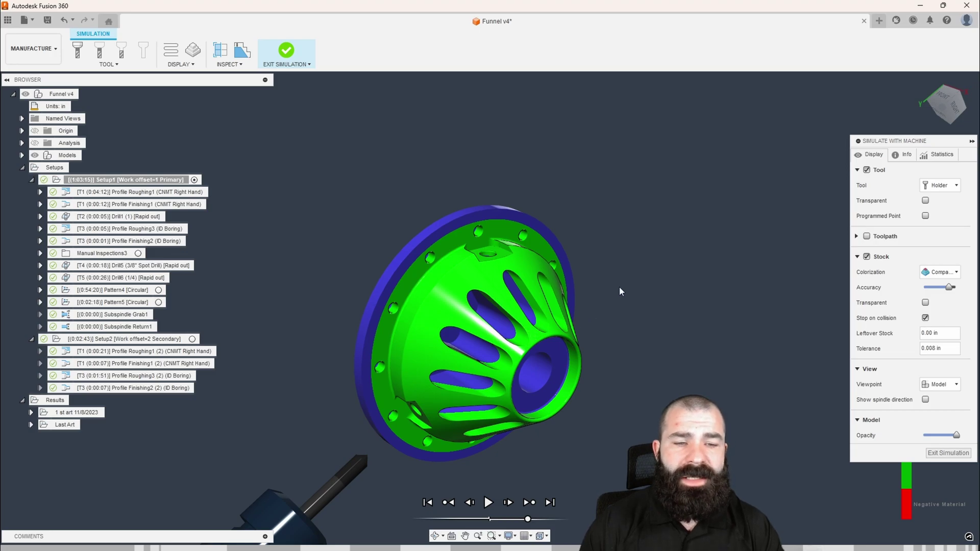